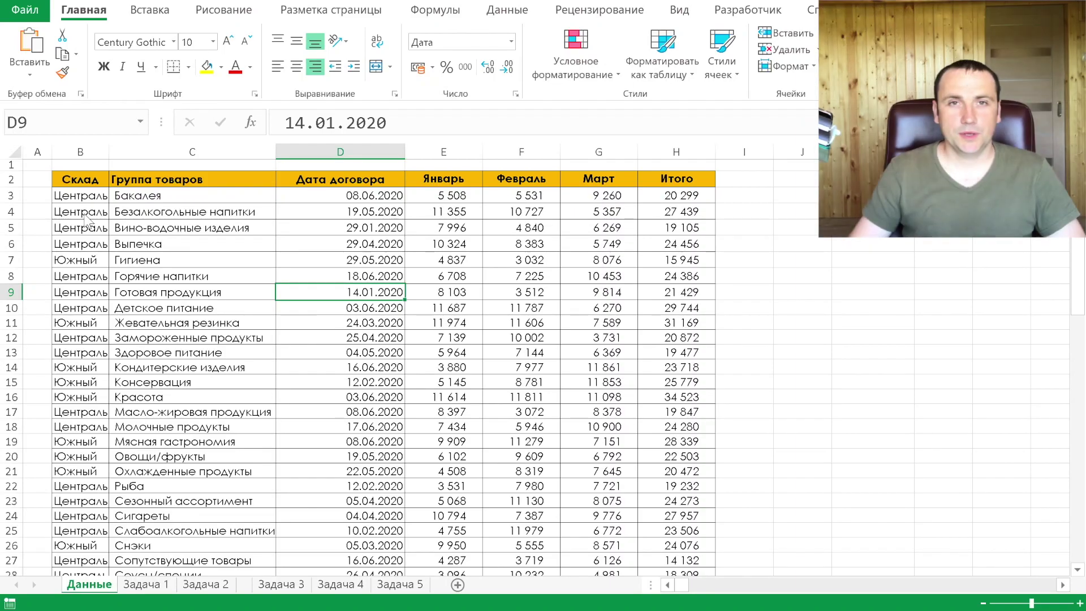
Step: Review the Склад and Группа товаров columns of the Данные sales table
click(84, 214)
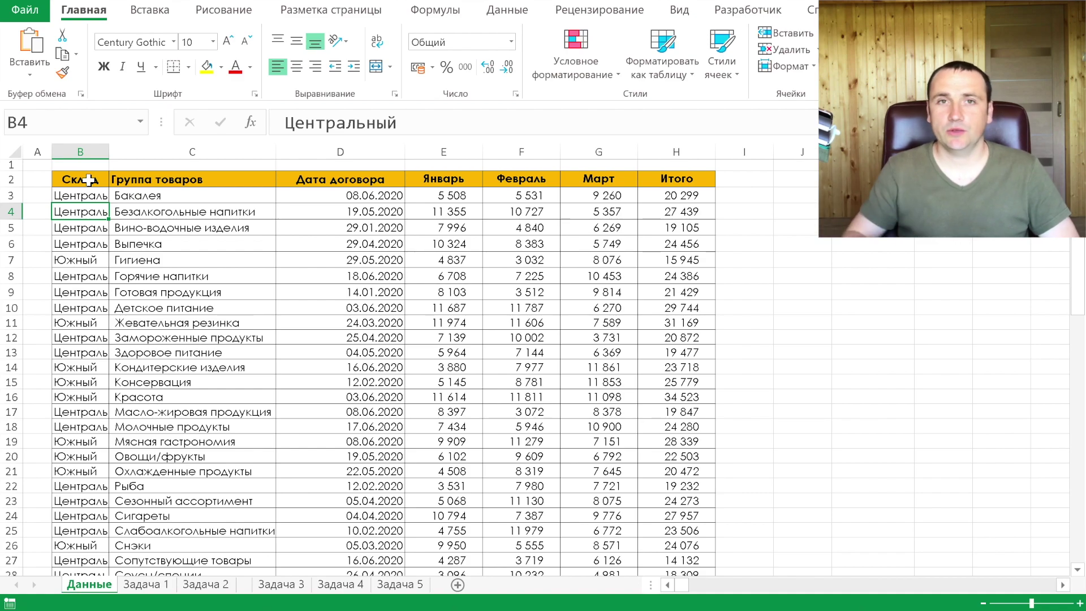
click(90, 180)
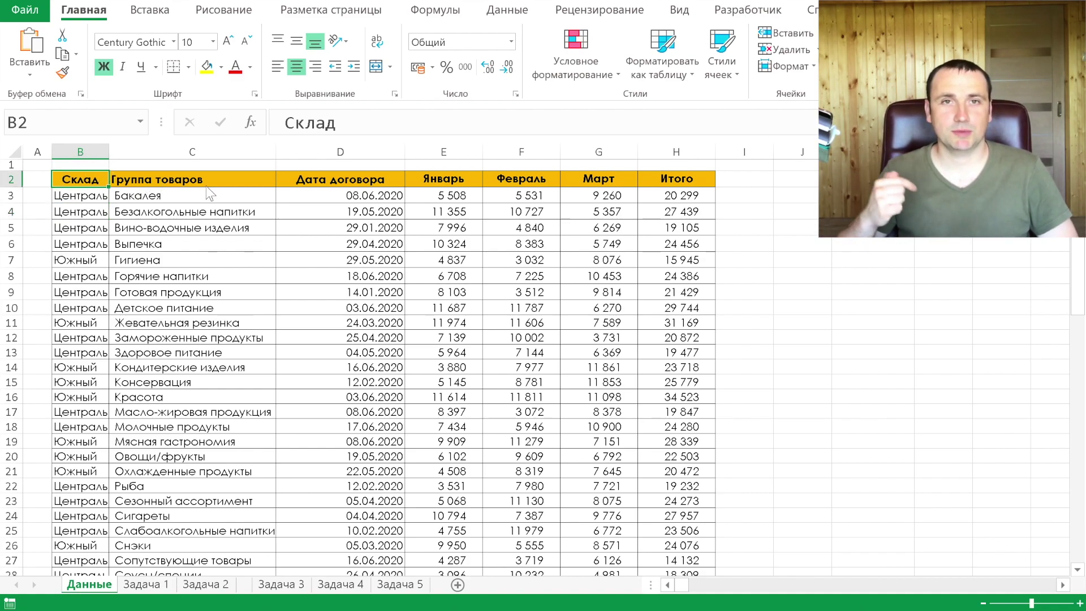
click(238, 182)
key(Right)
key(Right)
key(Down)
key(Down)
key(Down)
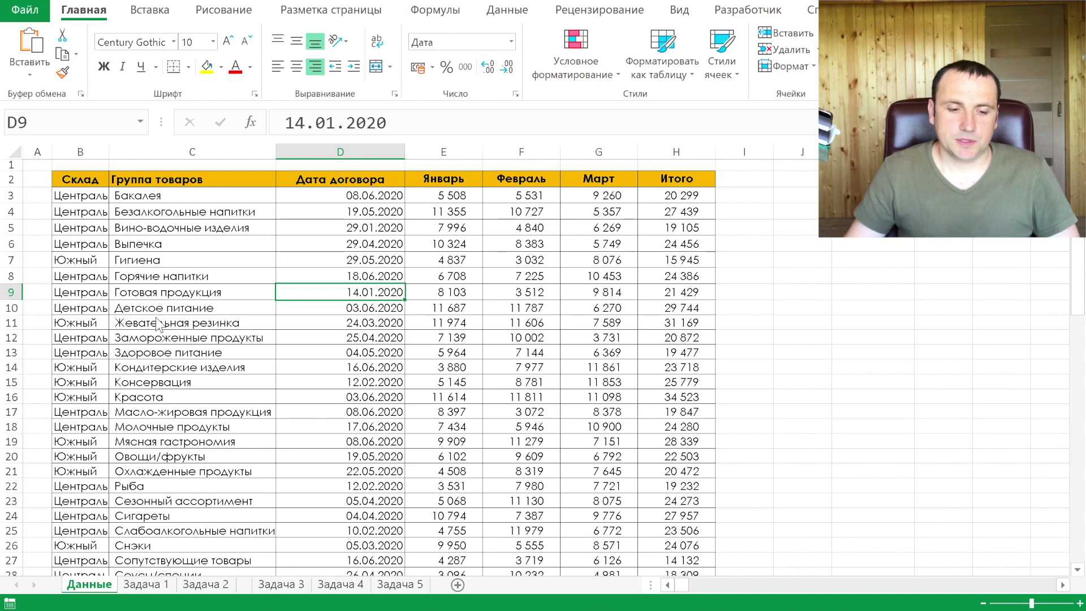
click(85, 214)
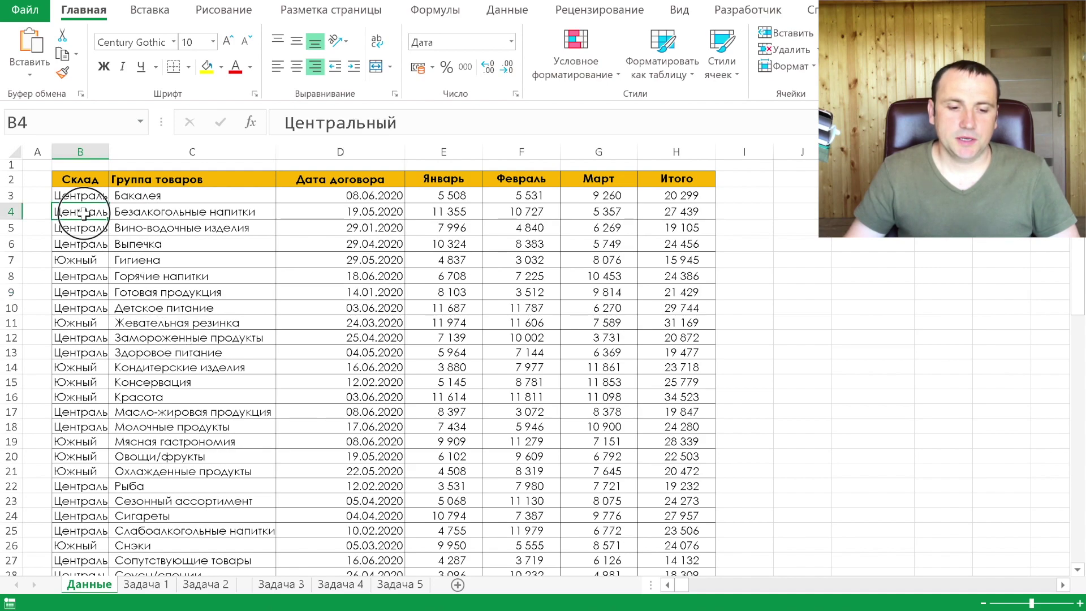
click(88, 179)
click(244, 182)
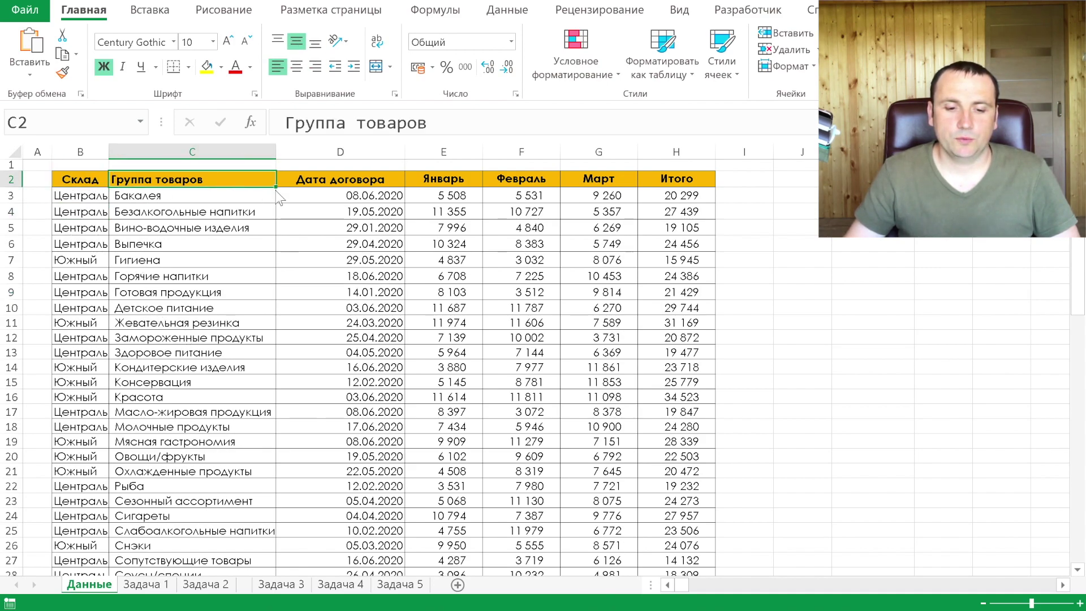
Step: Review the Дата договора, Январь–Март and Итого columns, then go to the Задача 1 sheet
click(368, 178)
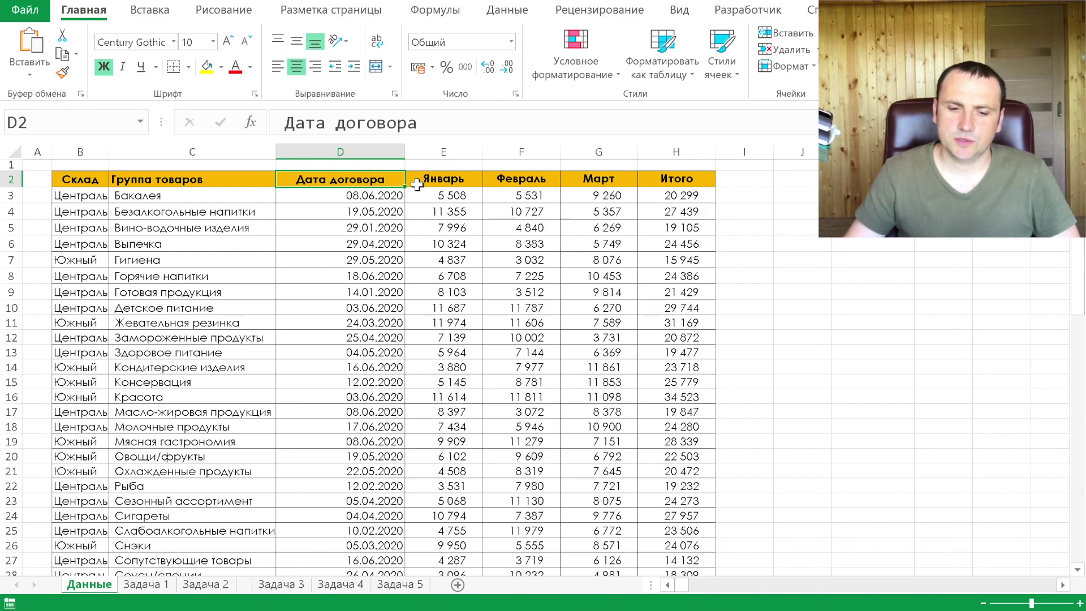
click(444, 181)
click(518, 180)
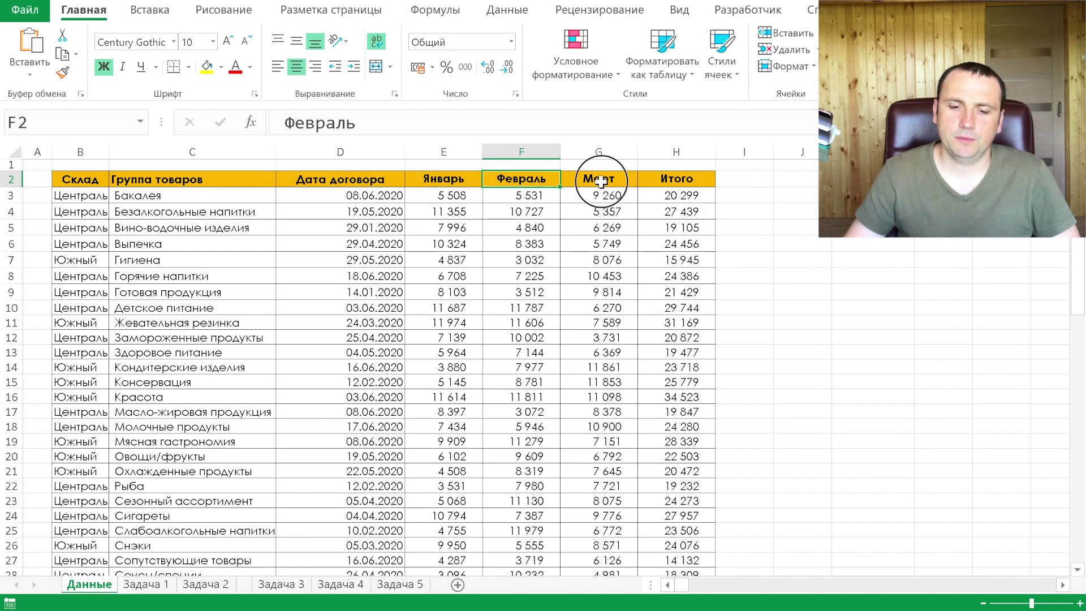
click(601, 181)
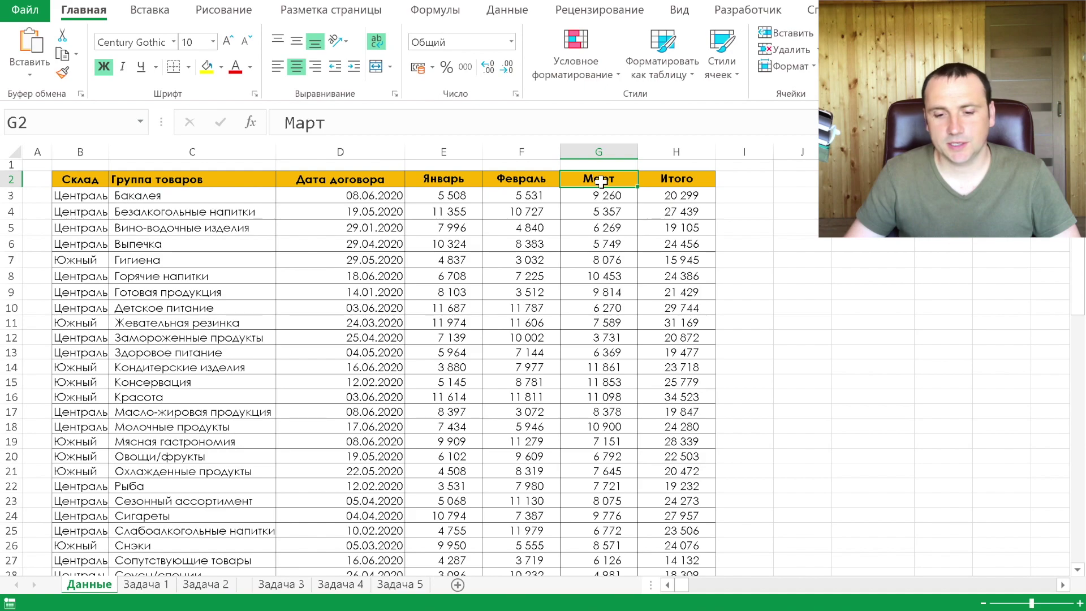
click(671, 180)
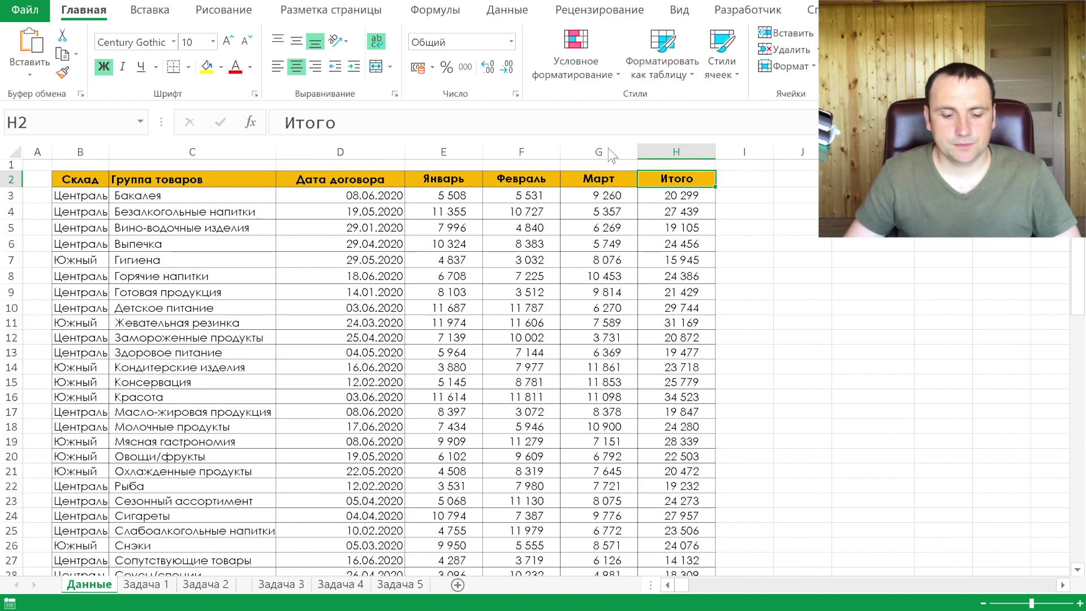
click(148, 585)
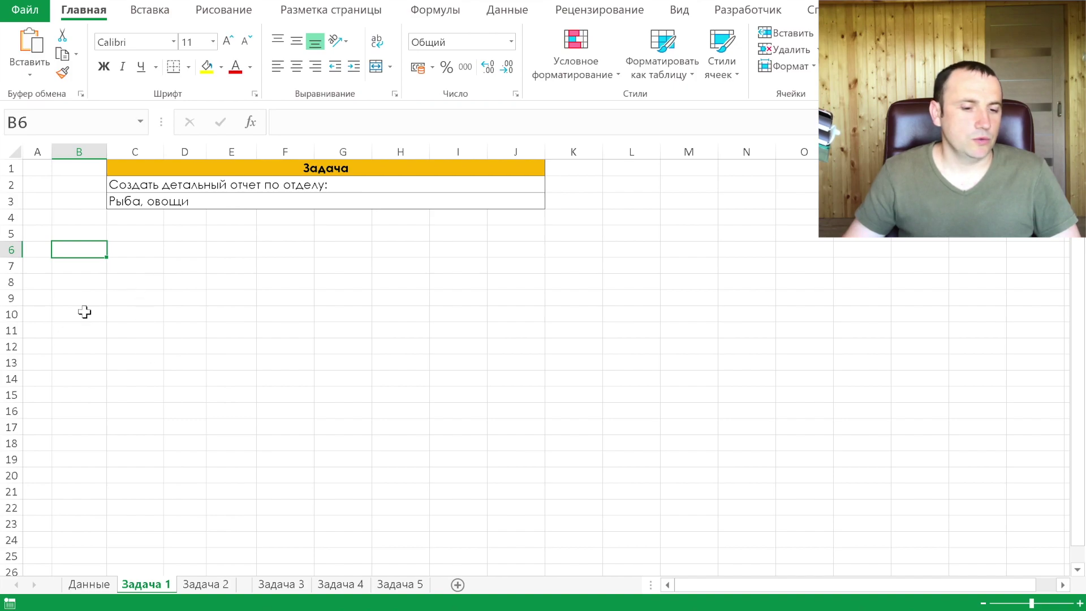
Step: Name the whole Данные table 'база' in the Name Box, then select B8 on Задача 1
key(ctrl+Page_Up)
click(80, 216)
key(ctrl+a)
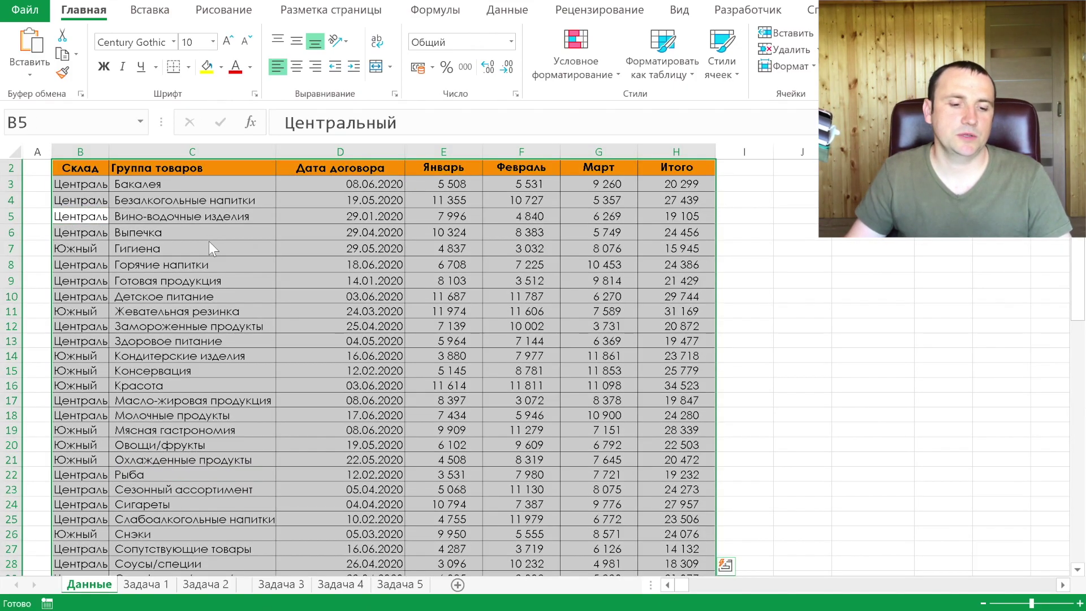
click(41, 122)
text(ба)
key(Return)
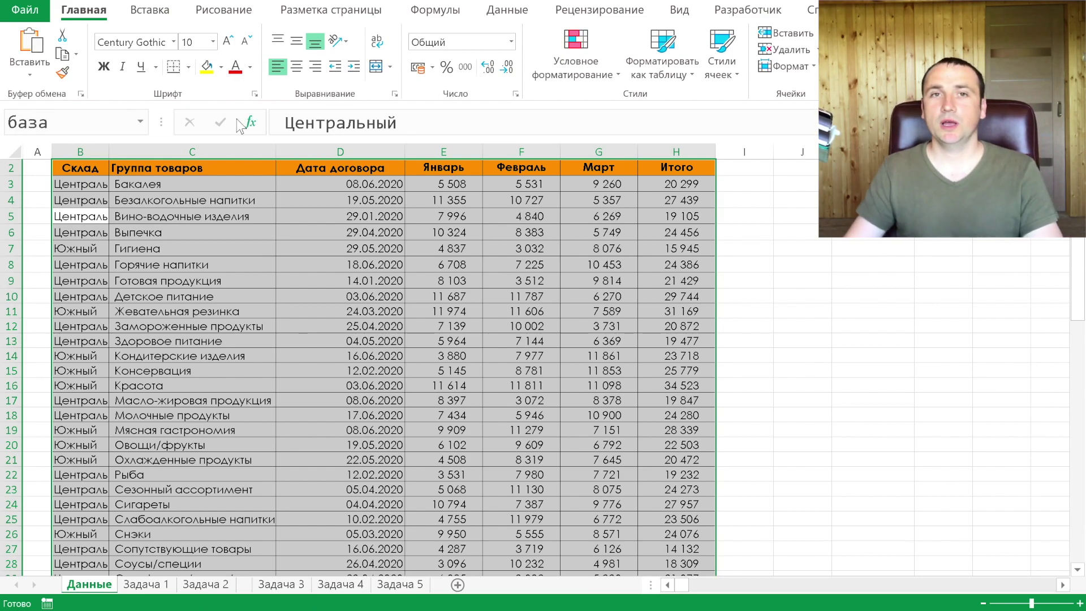
click(146, 584)
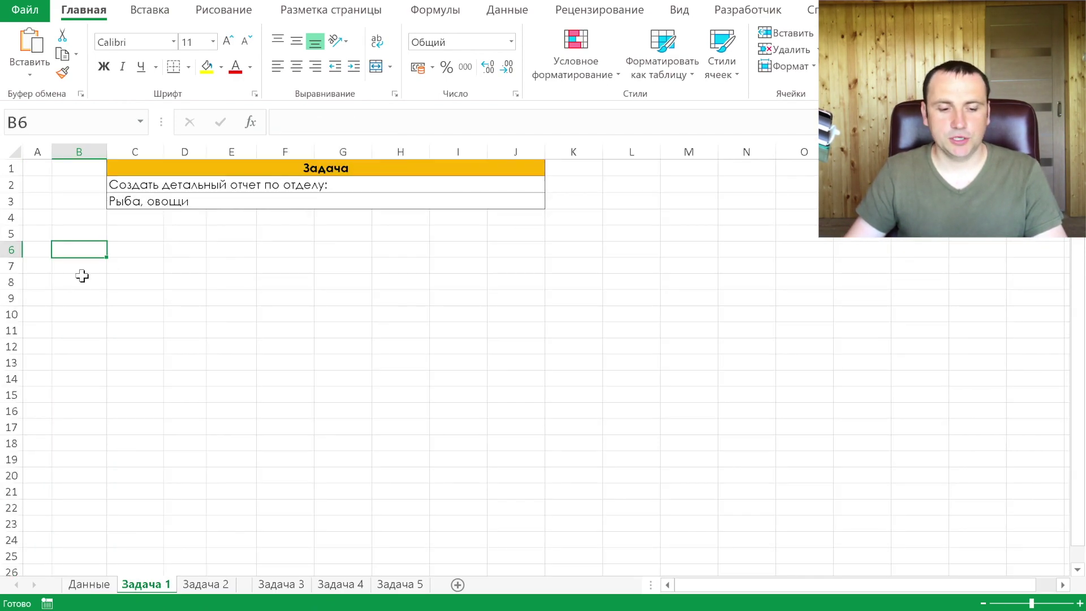
click(84, 277)
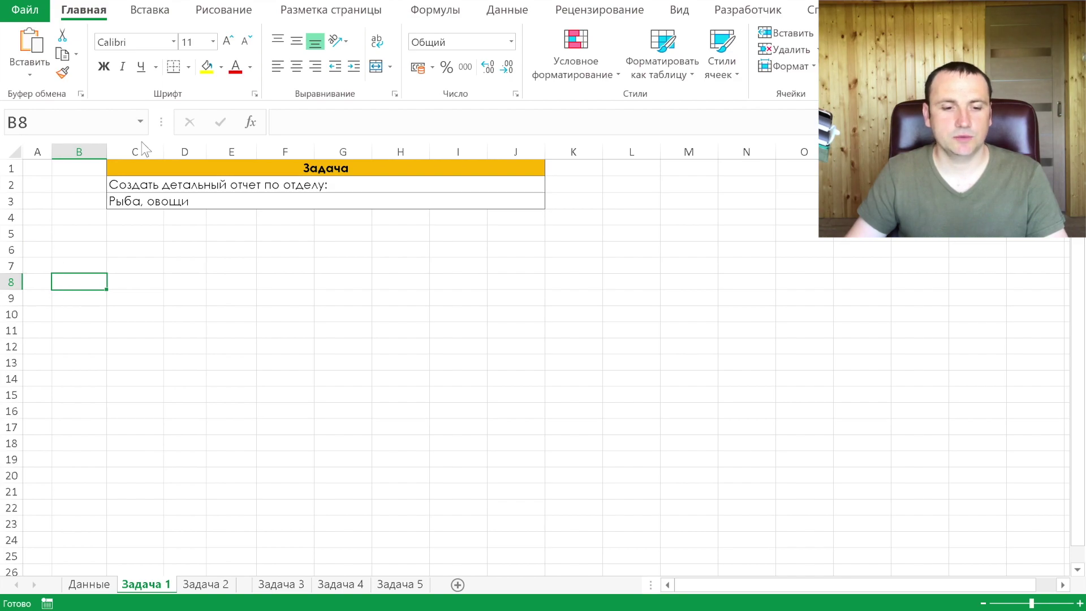
Step: Insert a PivotTable sourced from the named range база at 'Задача 1'!$B$8
click(146, 11)
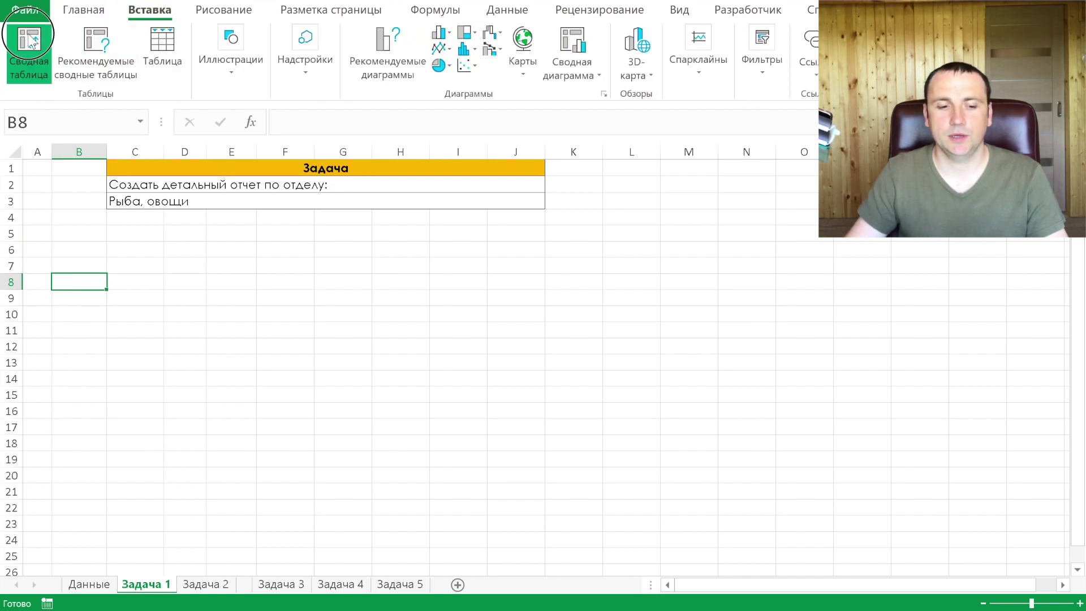
click(28, 51)
drag(192, 277, 578, 224)
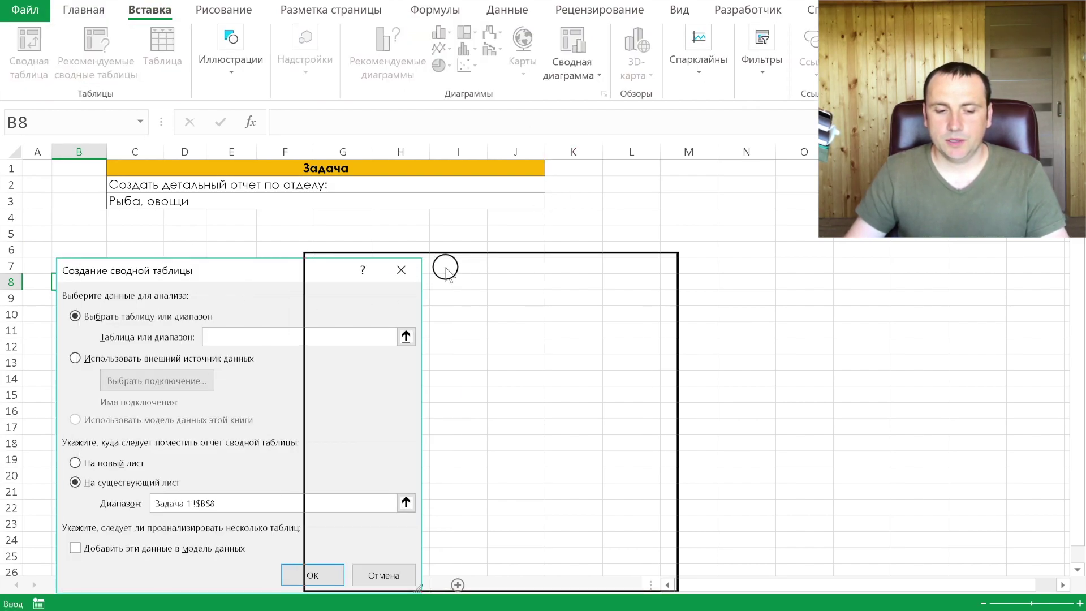
key(F3)
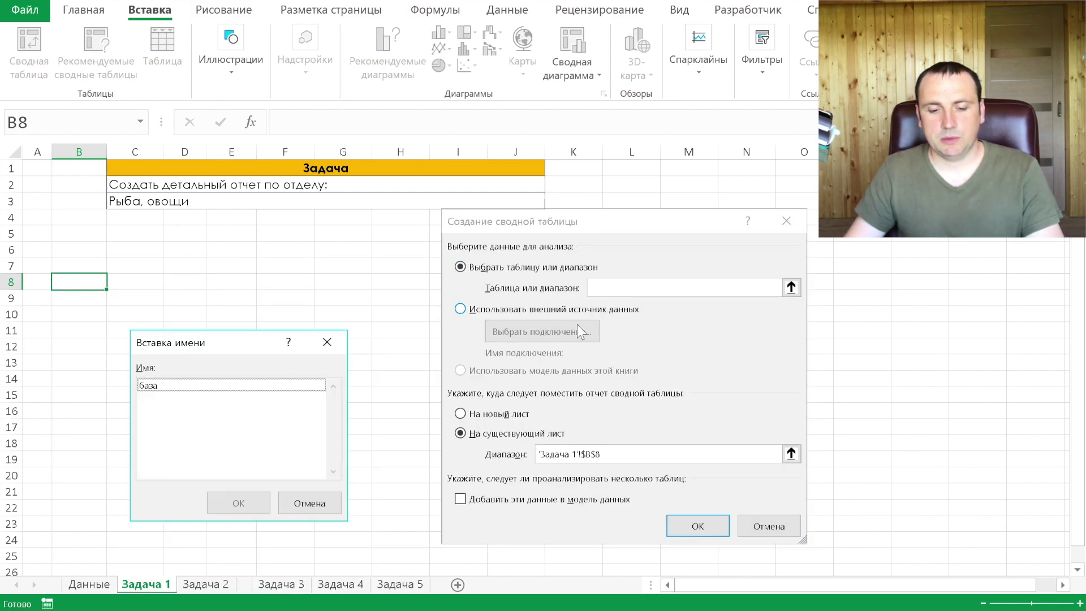
click(184, 386)
click(251, 506)
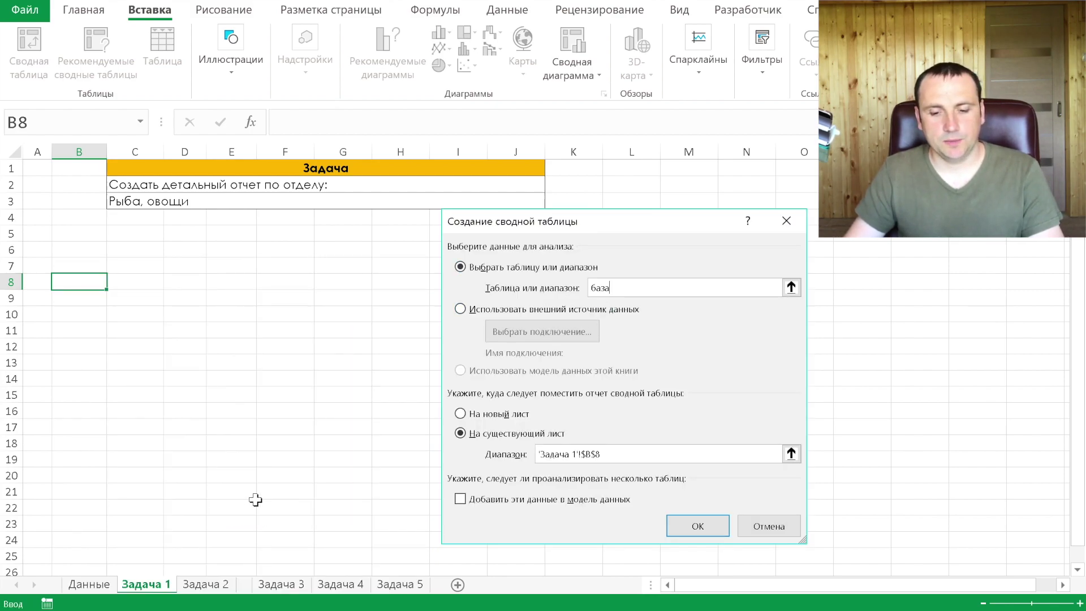
click(637, 453)
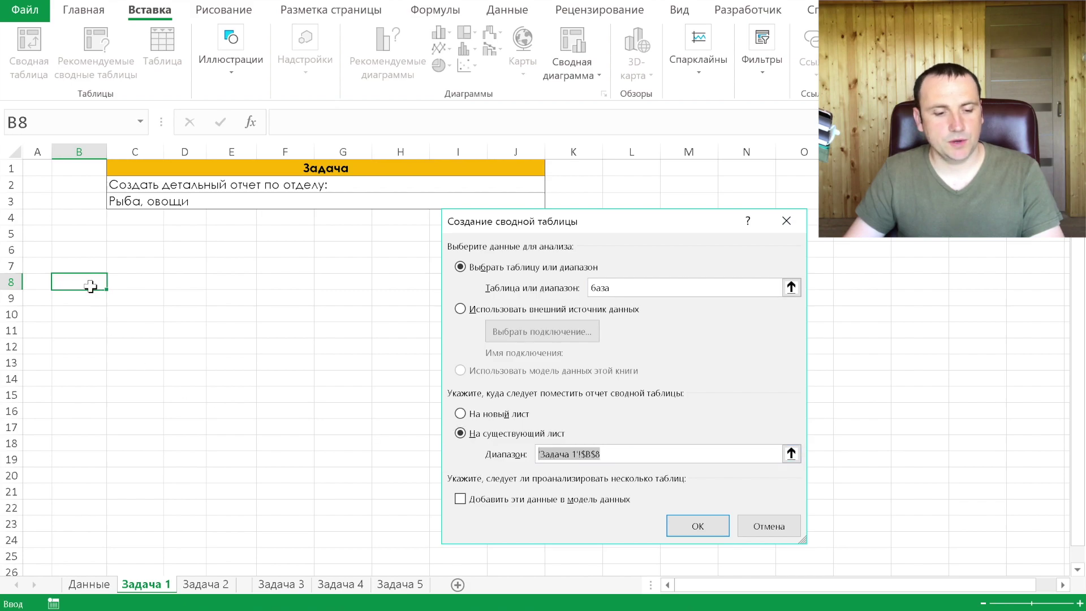
click(695, 526)
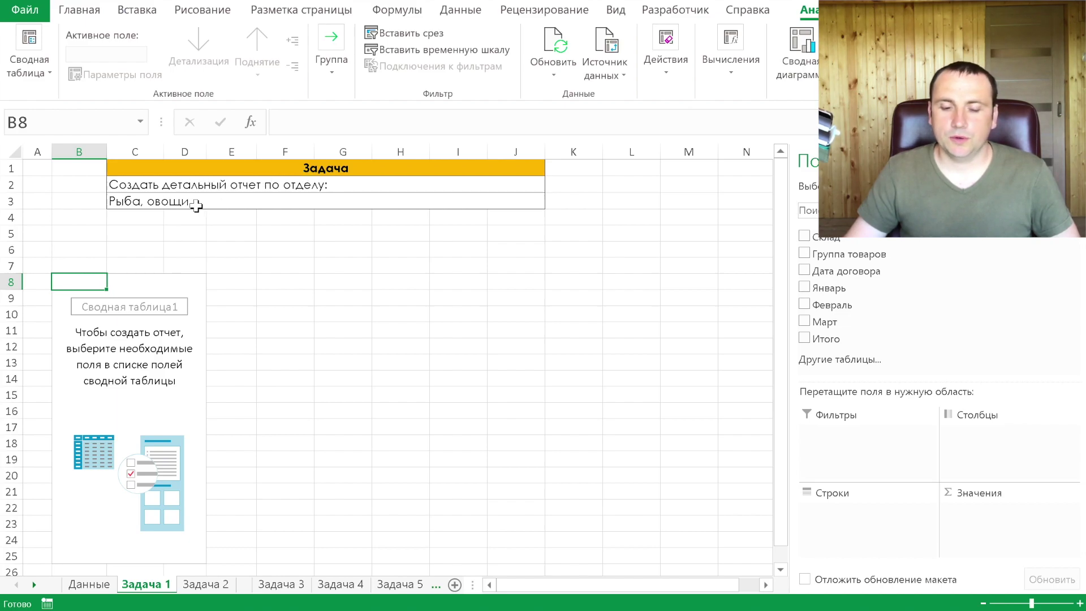
Step: Add Группа товаров as pivot rows and summed Итого as values
click(804, 255)
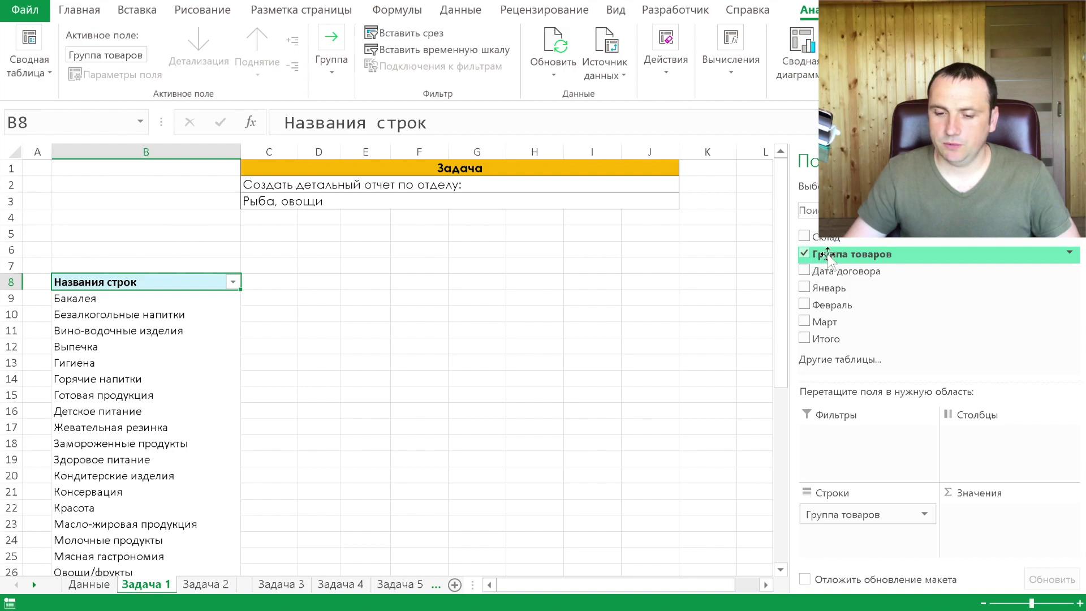
click(805, 339)
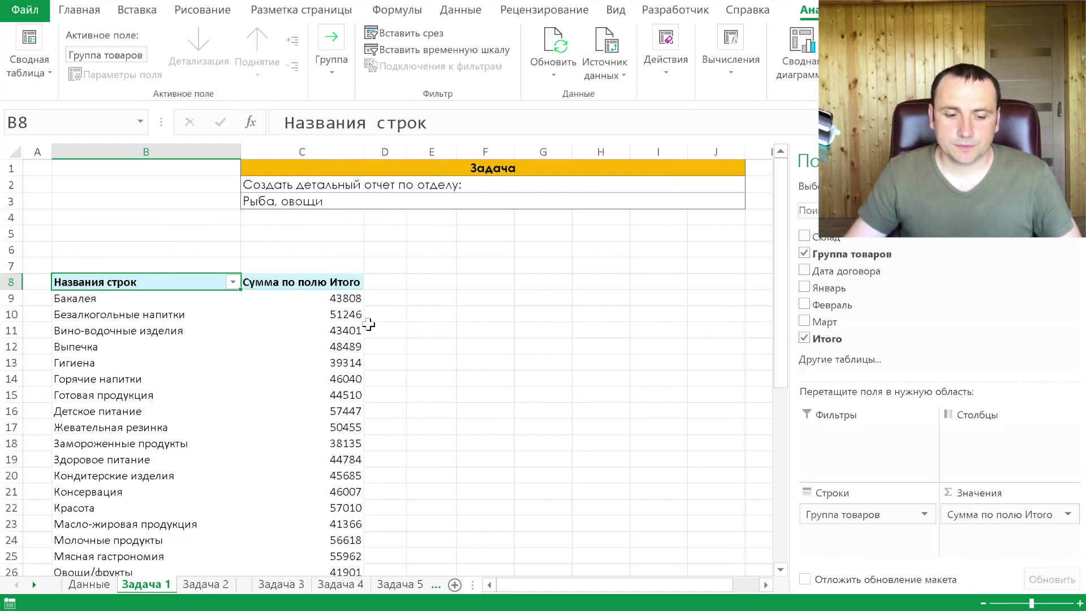
click(148, 330)
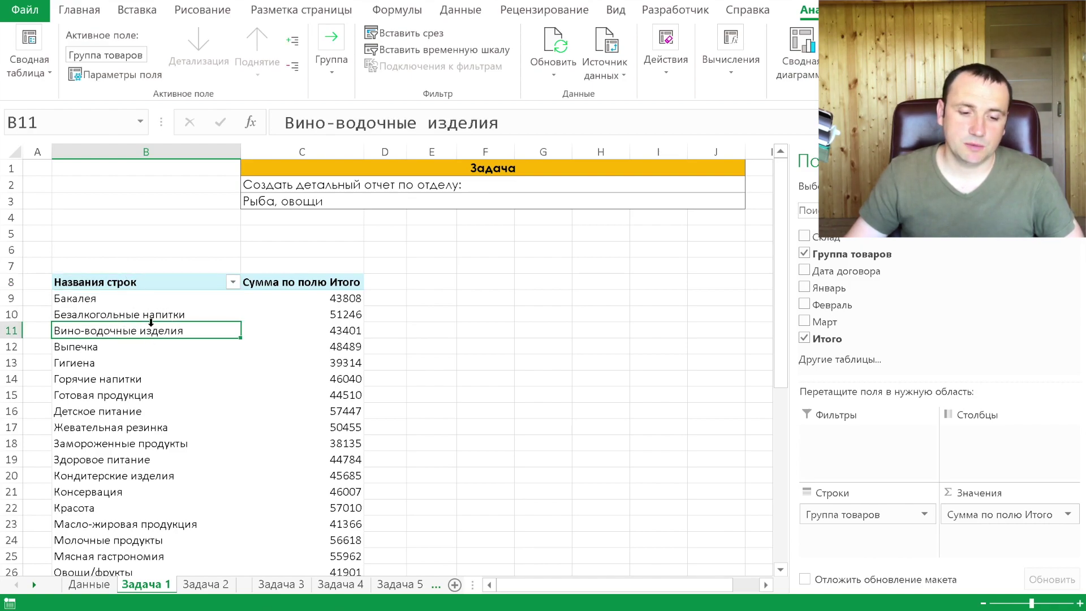
click(175, 299)
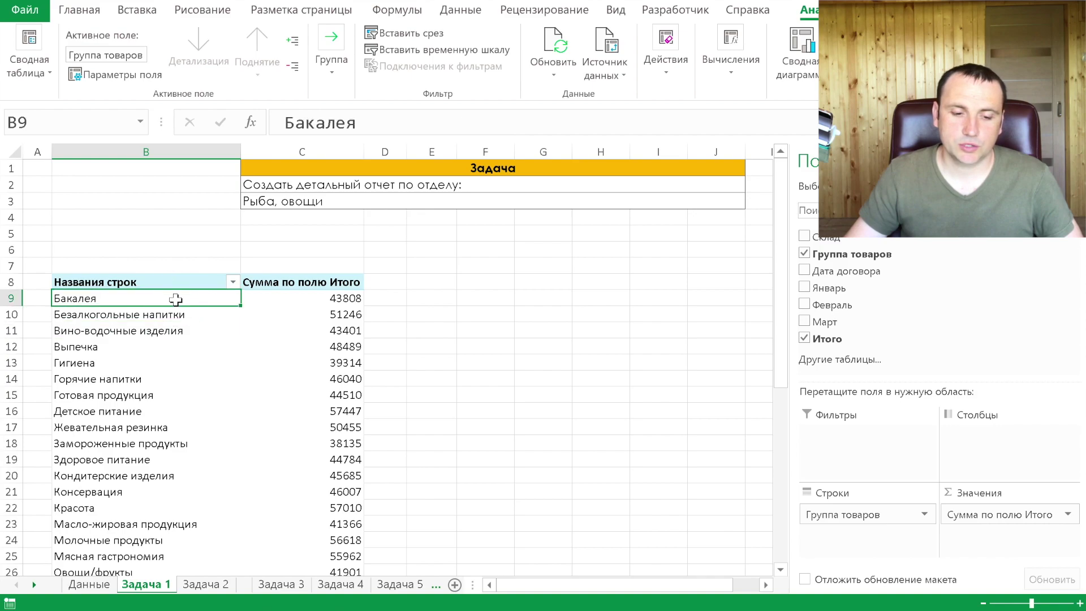
Step: Sort the product groups Z to A, so Яйцо comes first
click(232, 282)
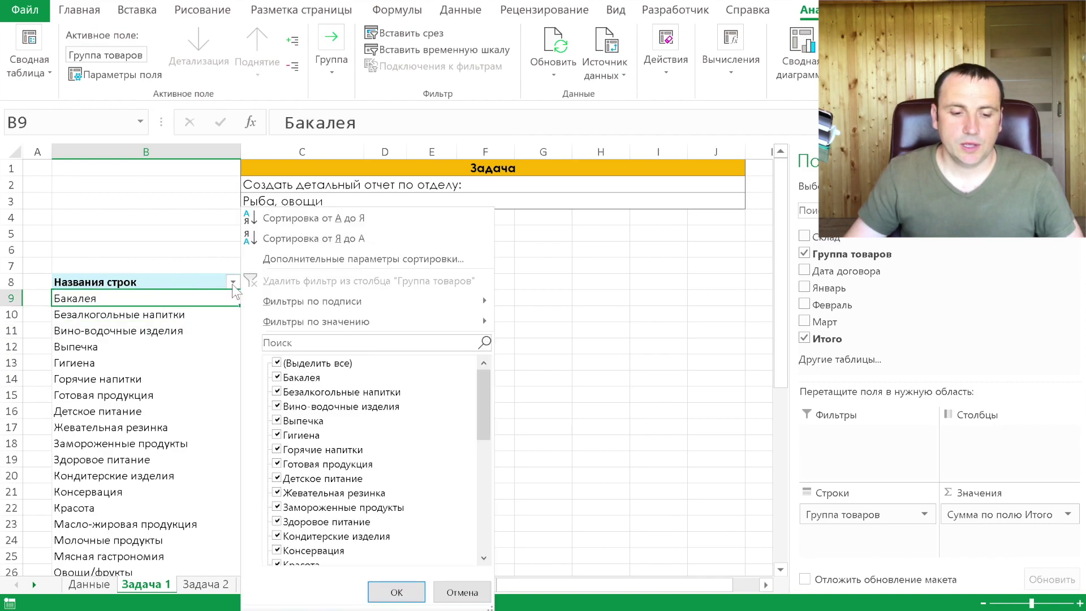
click(283, 240)
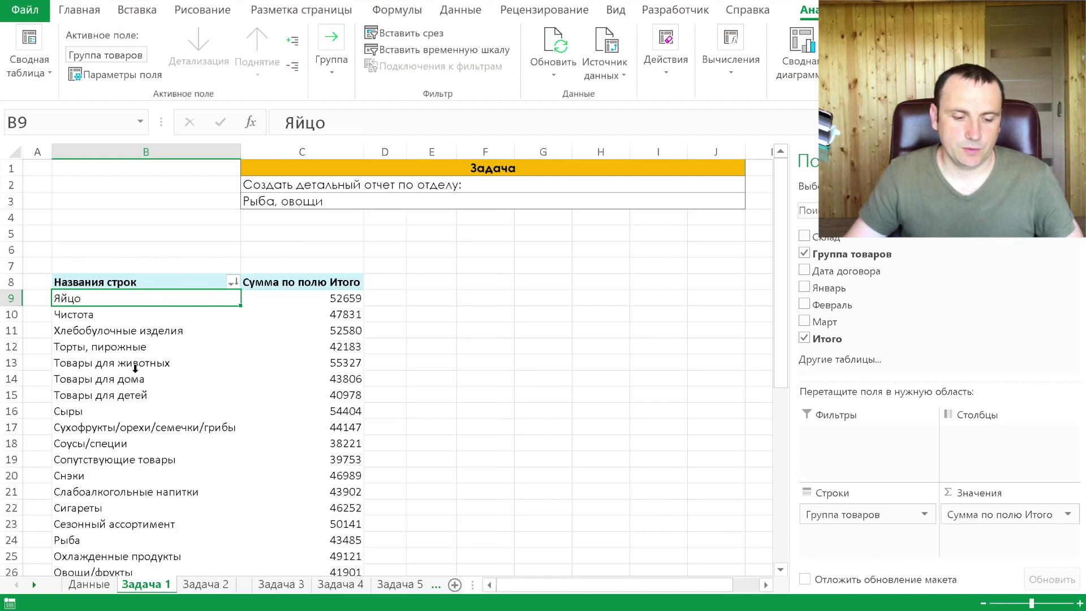
click(74, 544)
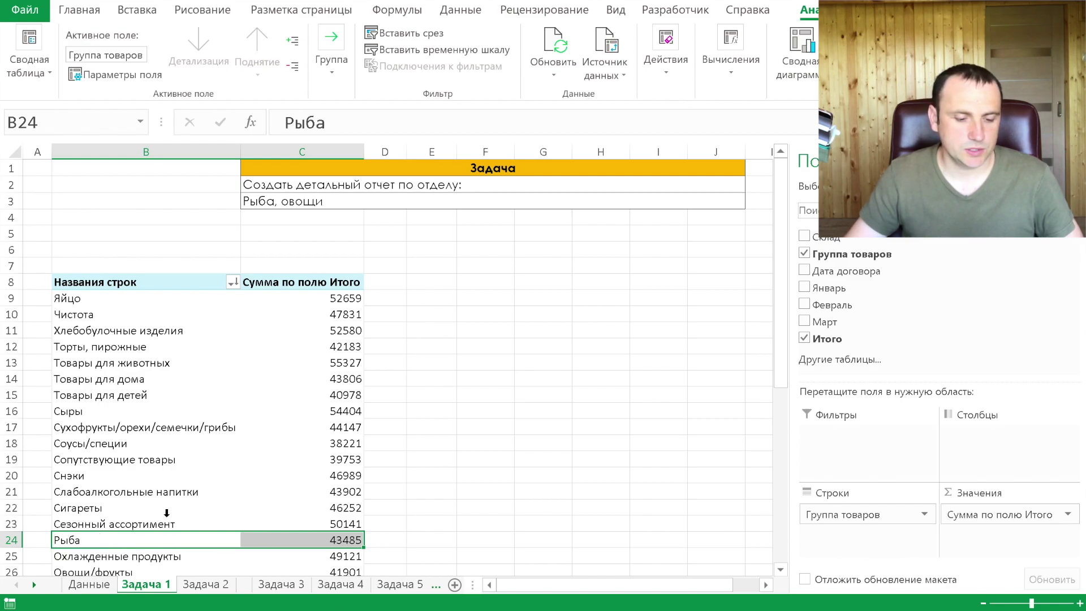
scroll(166, 512, down, 1)
Step: Drill into the Рыба total to list its source rows on new sheet Лист1
click(282, 490)
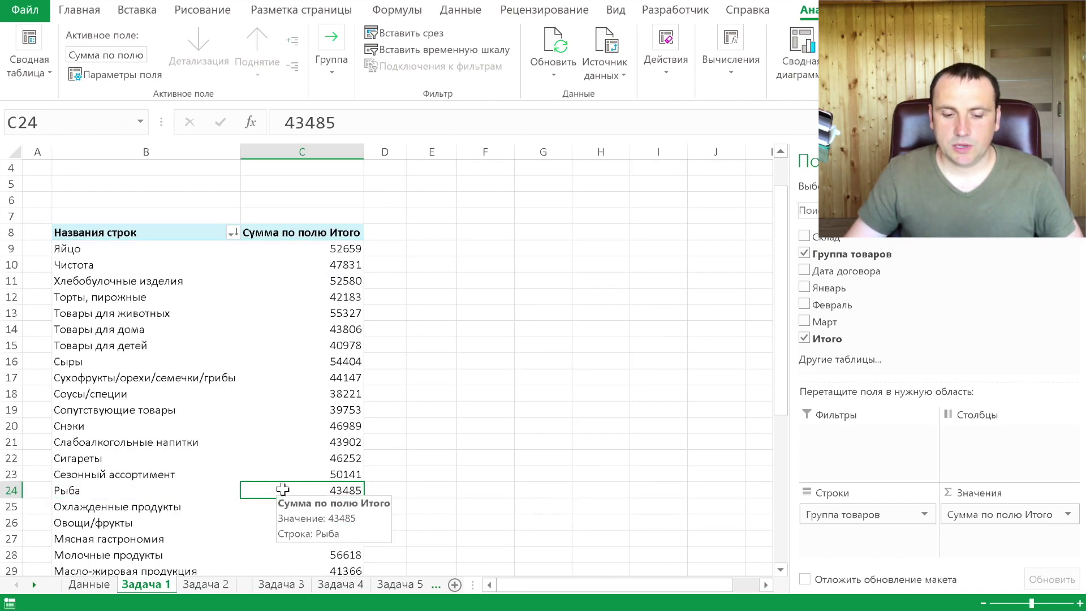
double_click(281, 490)
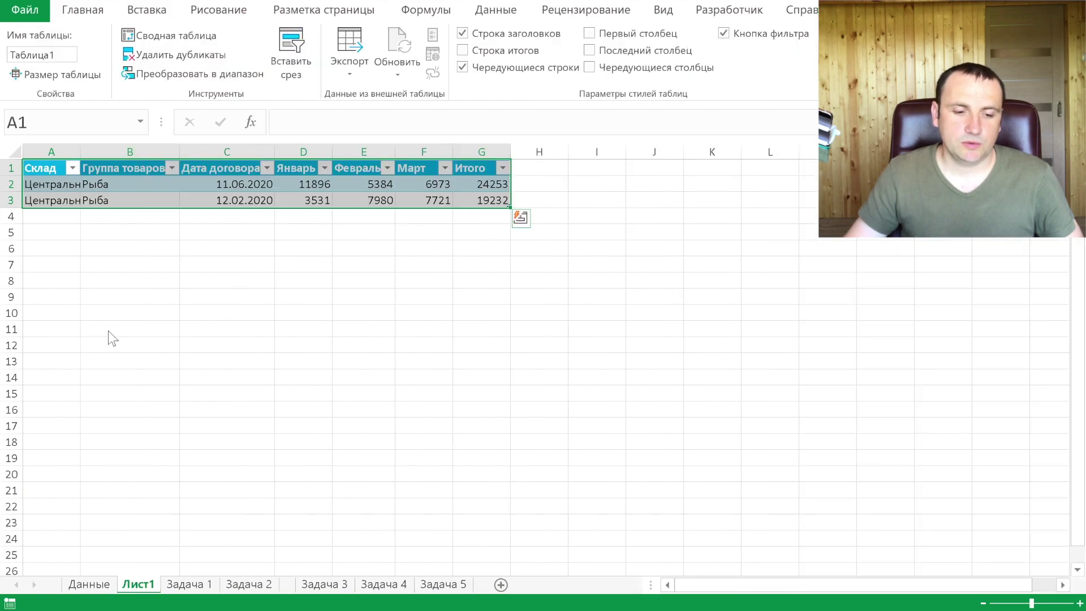
click(91, 588)
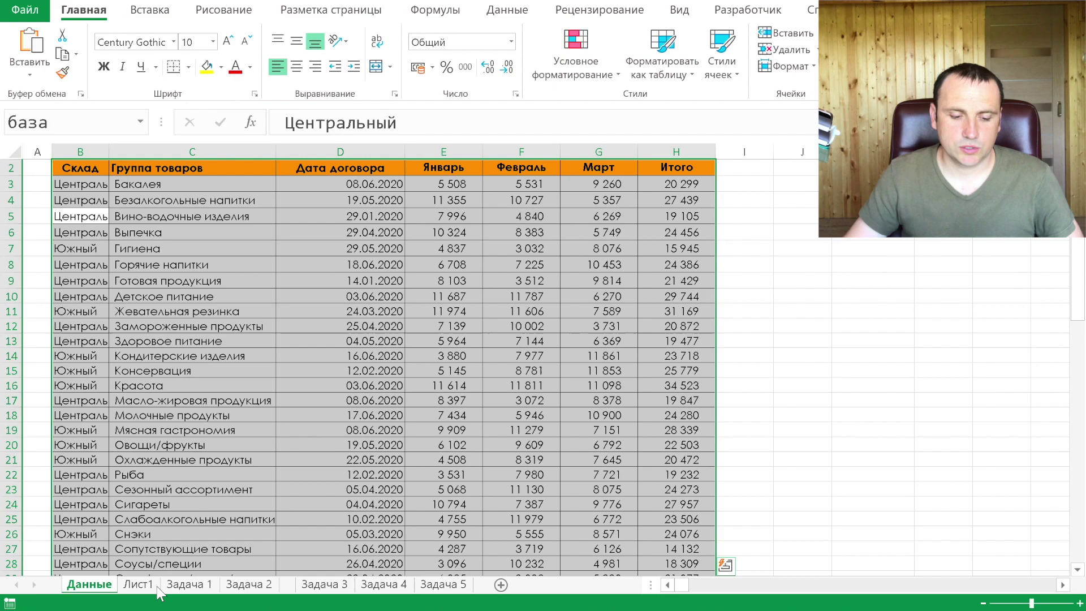
click(187, 584)
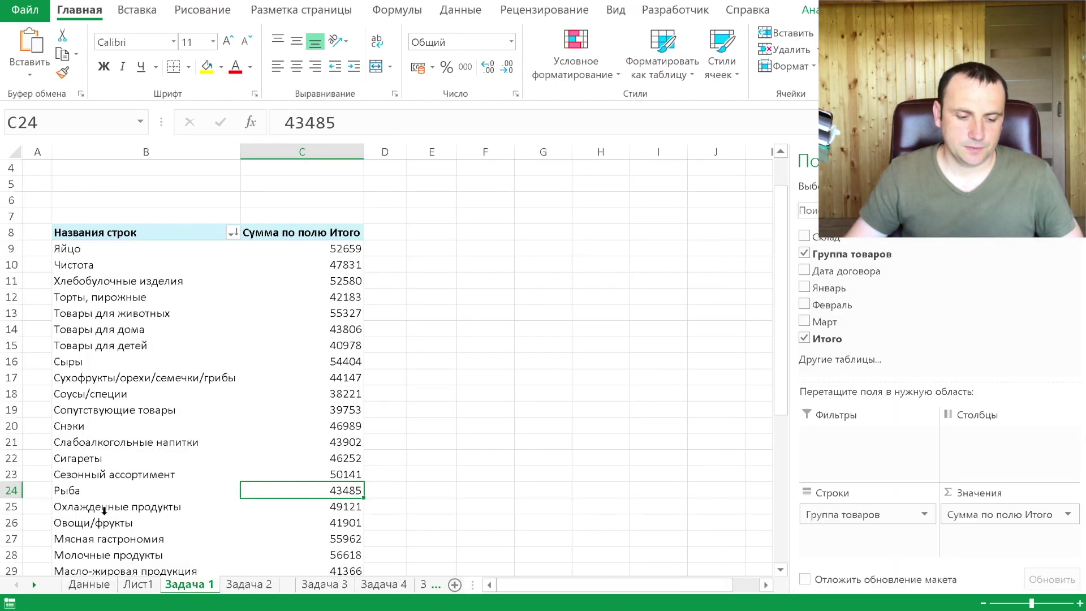
Step: Drill into the Овощи/фрукты total, producing Лист2 with its two Южный records
click(319, 522)
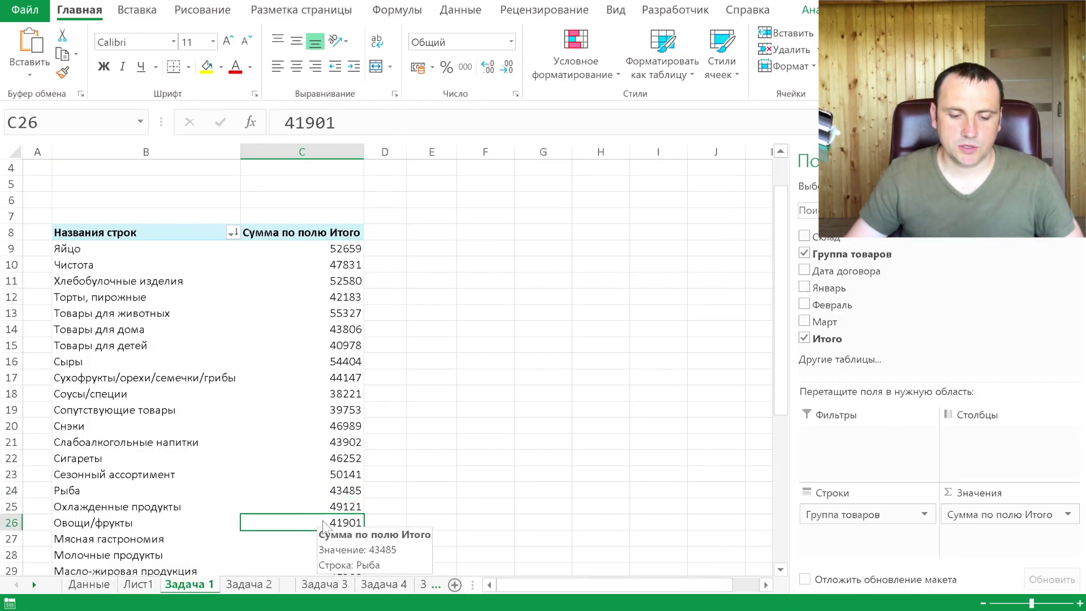
double_click(319, 522)
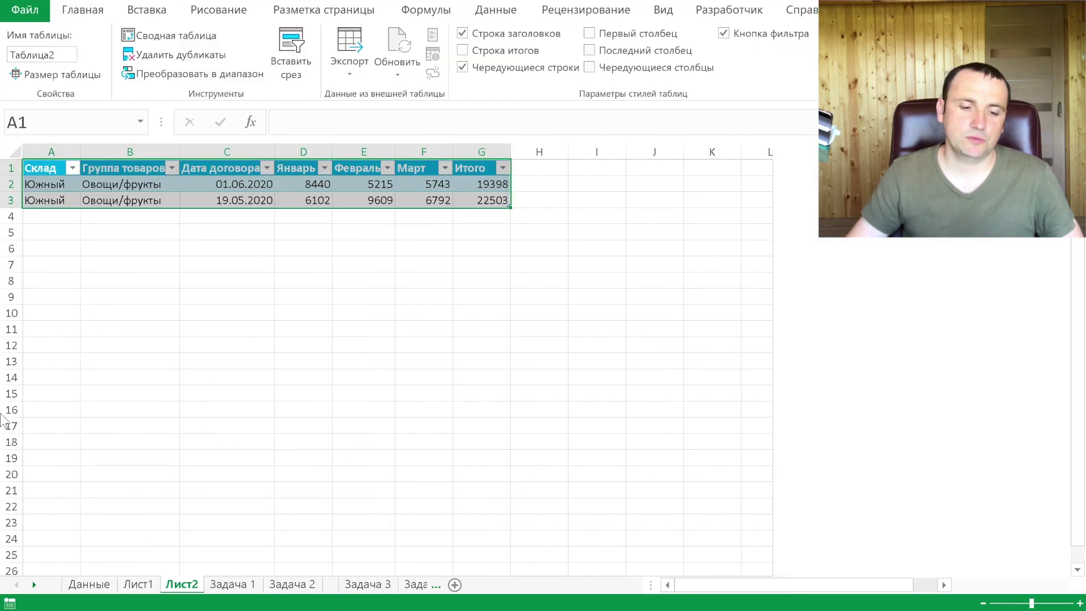
click(276, 169)
click(311, 184)
click(346, 184)
click(399, 181)
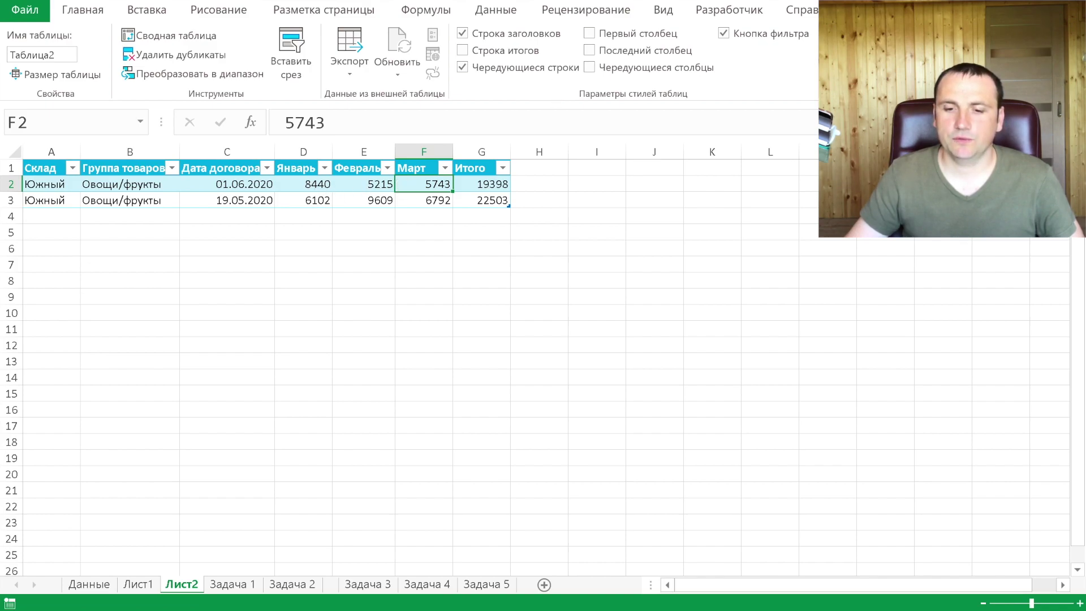
Step: Add a total row to the Овощи/фрукты table with March set to Среднее (6267,5)
click(477, 51)
click(434, 214)
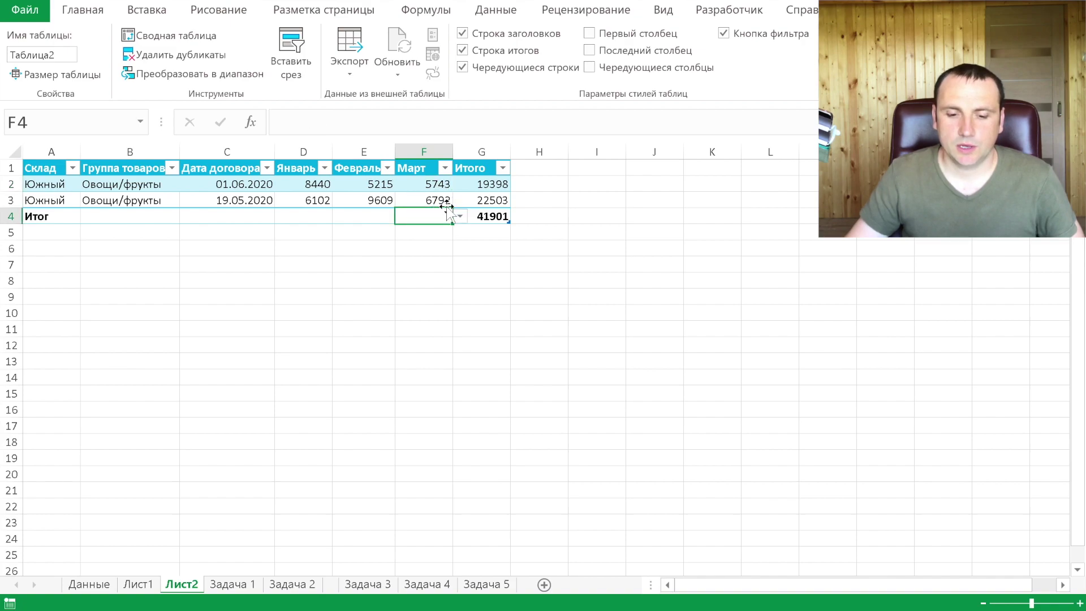
click(460, 216)
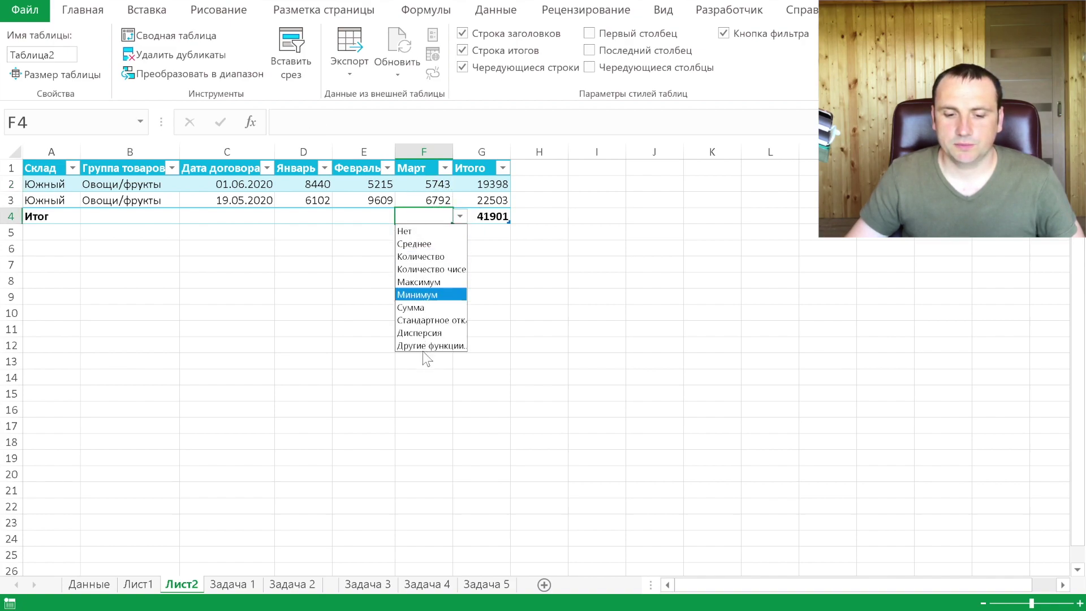
click(414, 243)
click(370, 217)
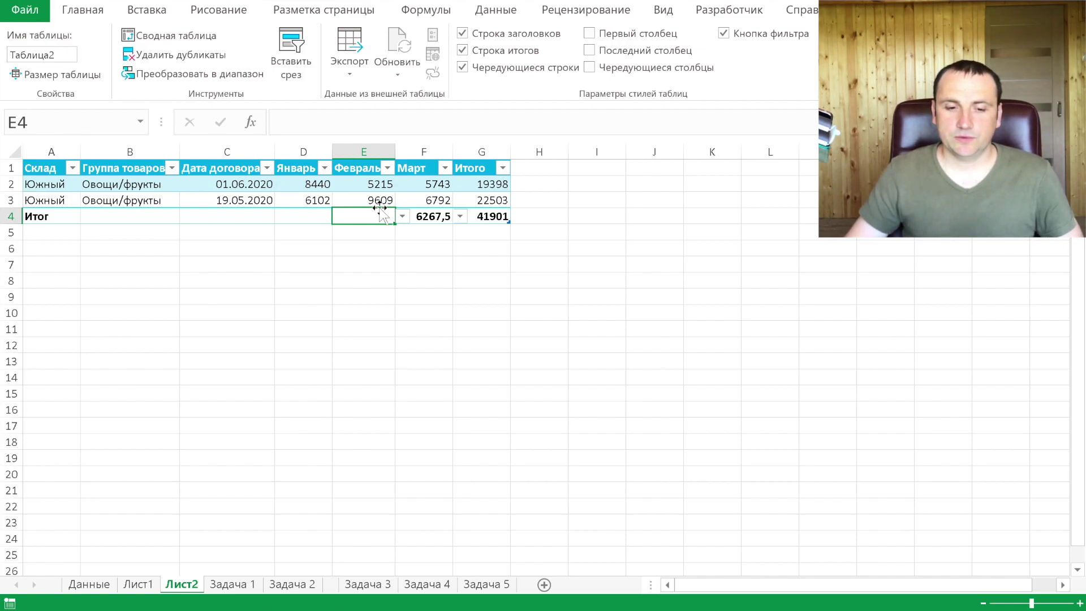
Step: Convert the Овощи/фрукты table into a normal range
click(124, 184)
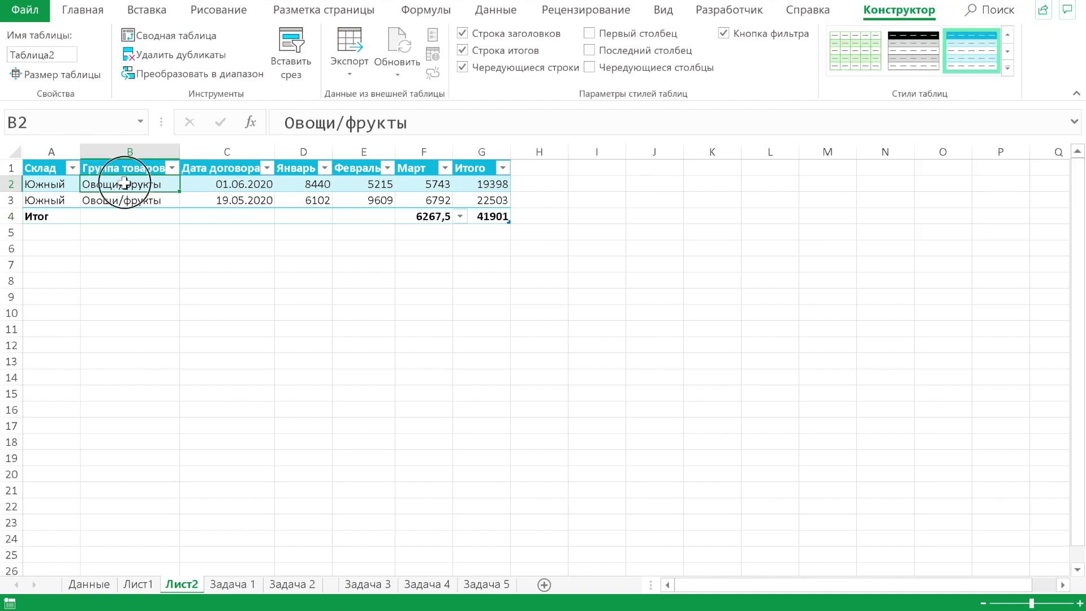
click(211, 76)
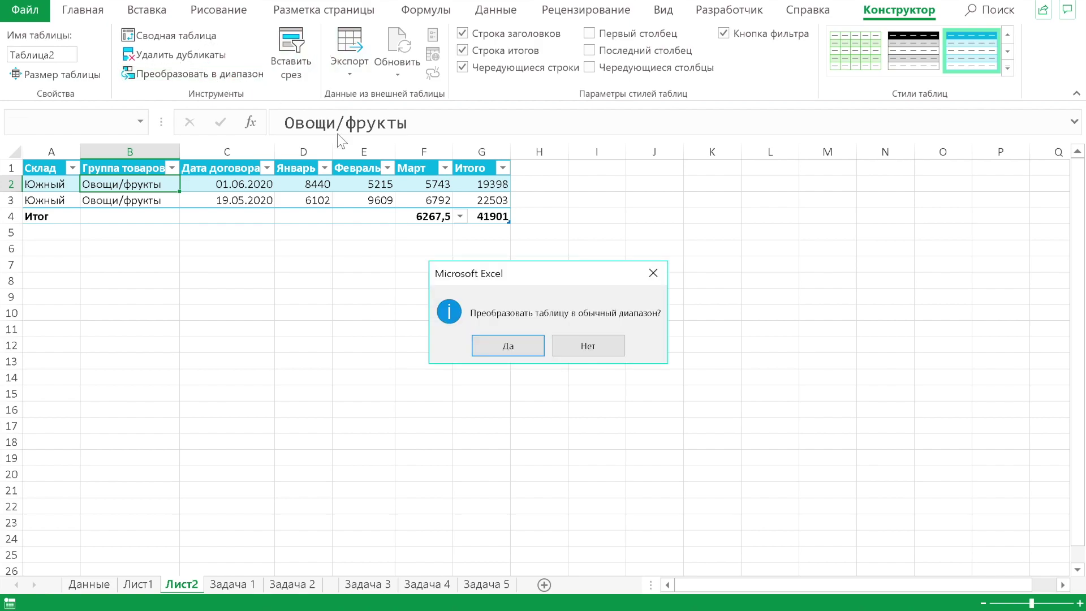
click(514, 351)
click(188, 196)
click(283, 197)
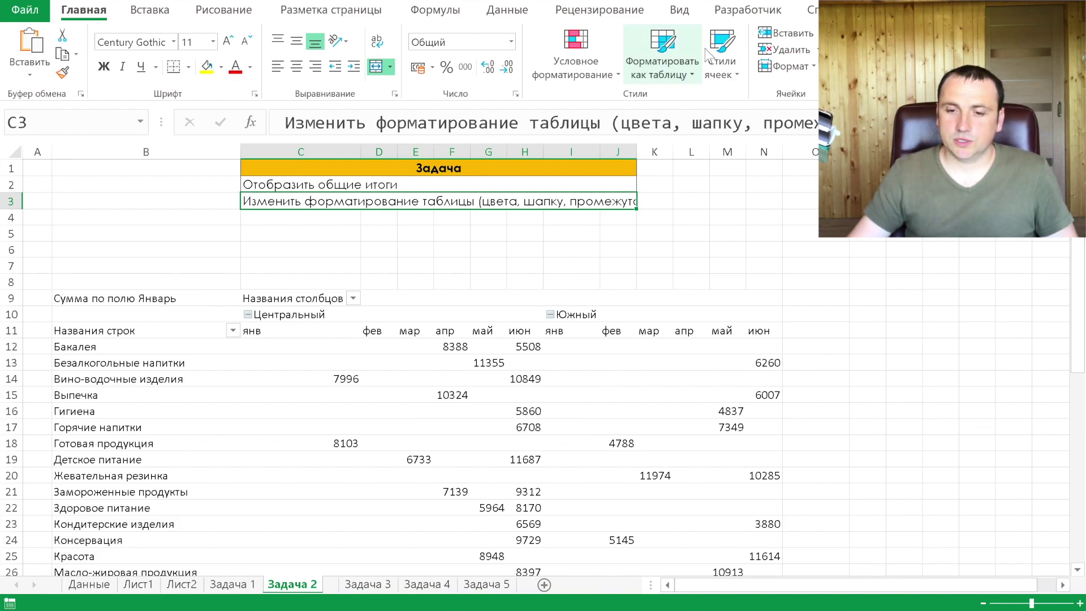
Step: Select a value in the Задача 2 pivot to show its PivotTable field list
click(328, 444)
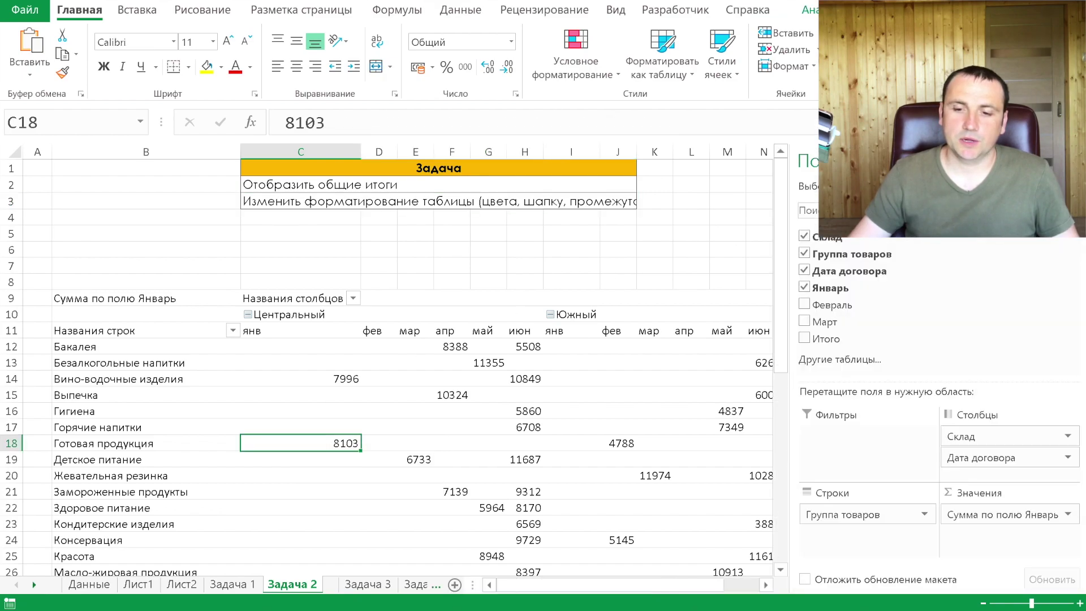
Step: Turn on Общие итоги for rows and columns and check the new grand-total row and column
click(956, 10)
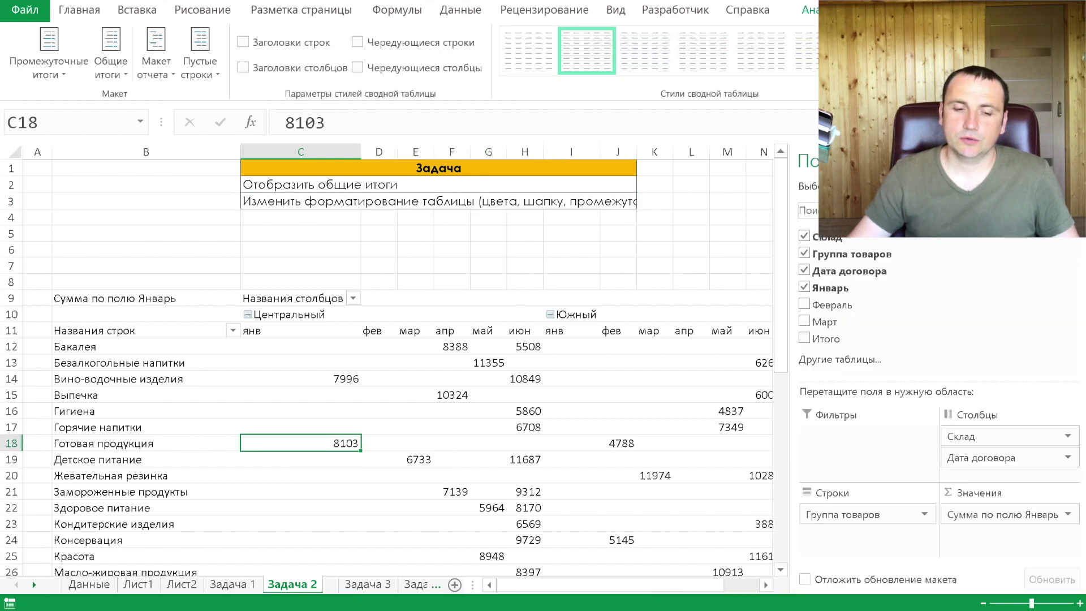
click(100, 75)
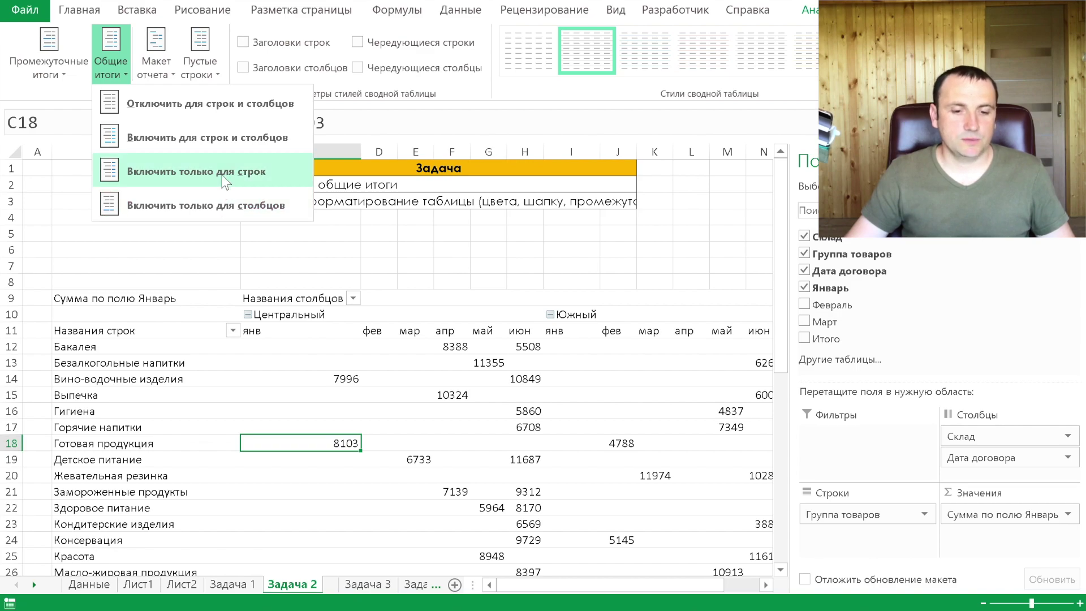
click(225, 140)
scroll(343, 424, right, 3)
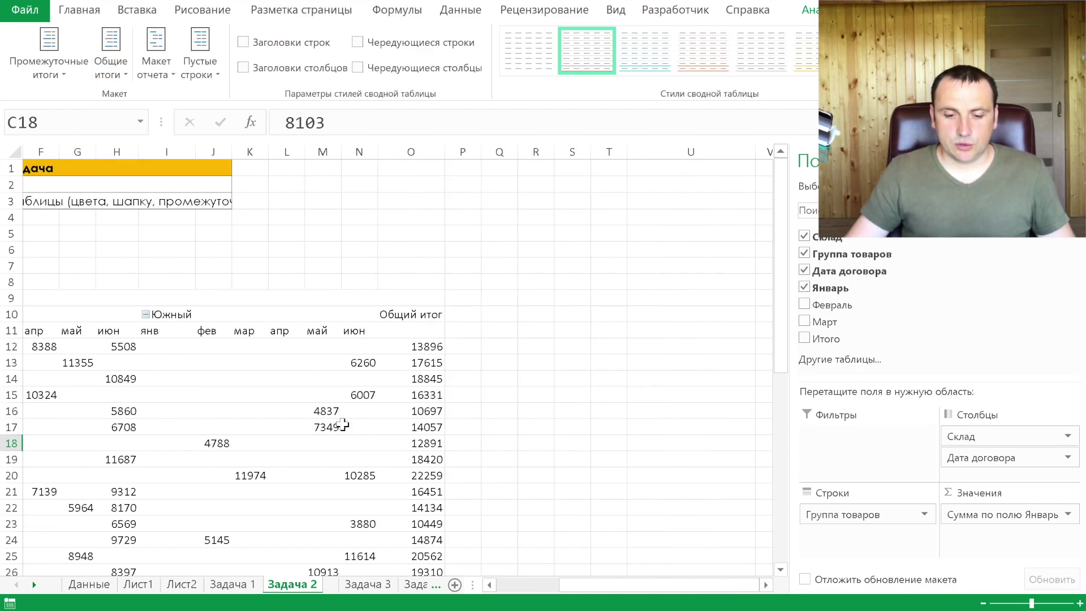
drag(419, 346, 416, 494)
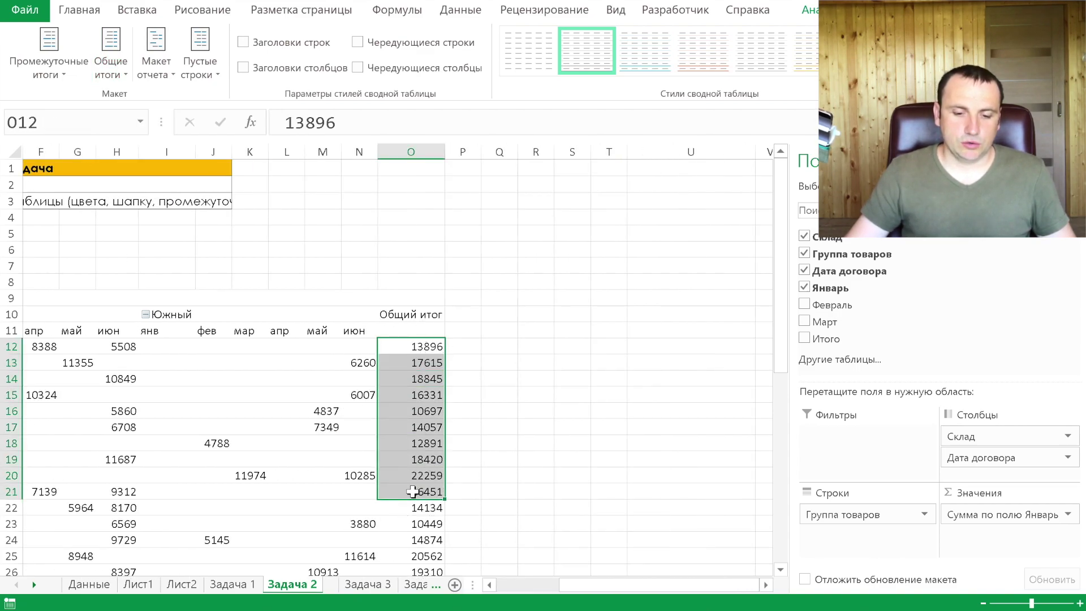
scroll(417, 493, down, 4)
scroll(419, 490, left, 3)
scroll(422, 488, down, 3)
scroll(418, 485, down, 1)
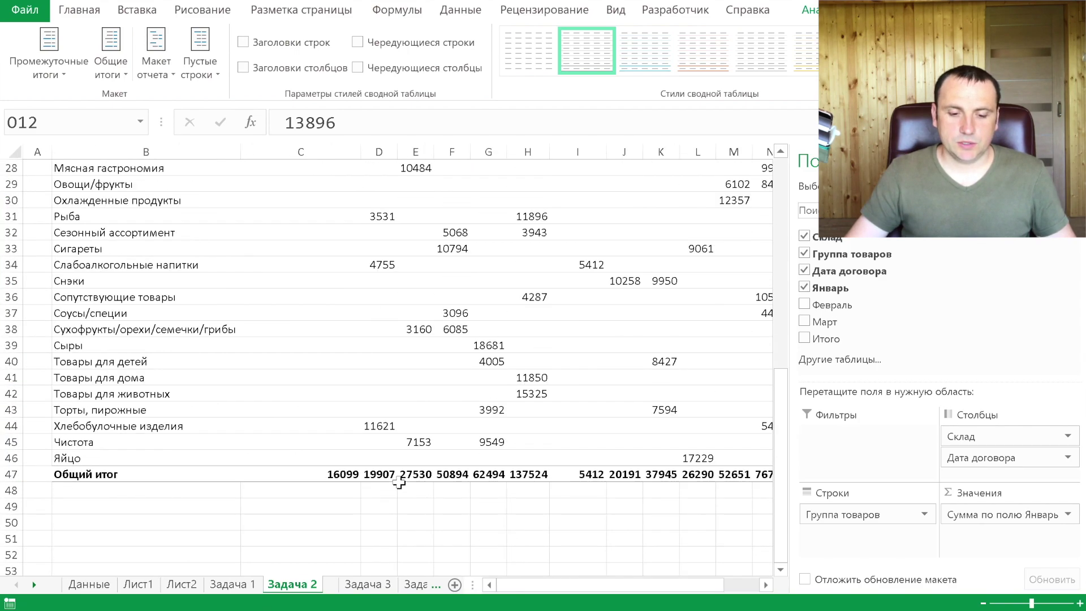
scroll(350, 473, up, 4)
scroll(350, 473, up, 2)
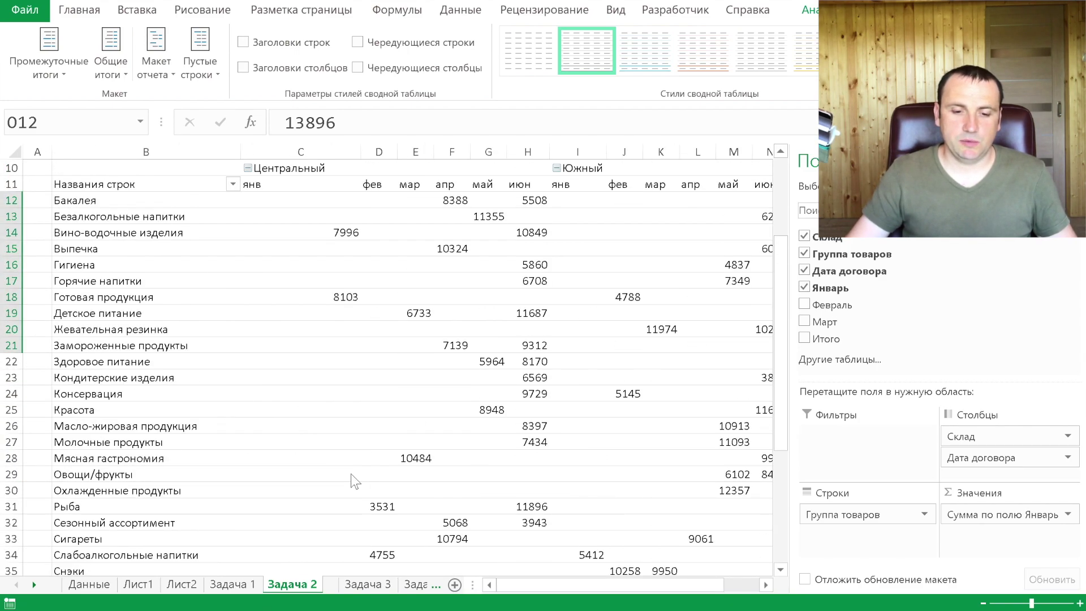
scroll(350, 473, right, 2)
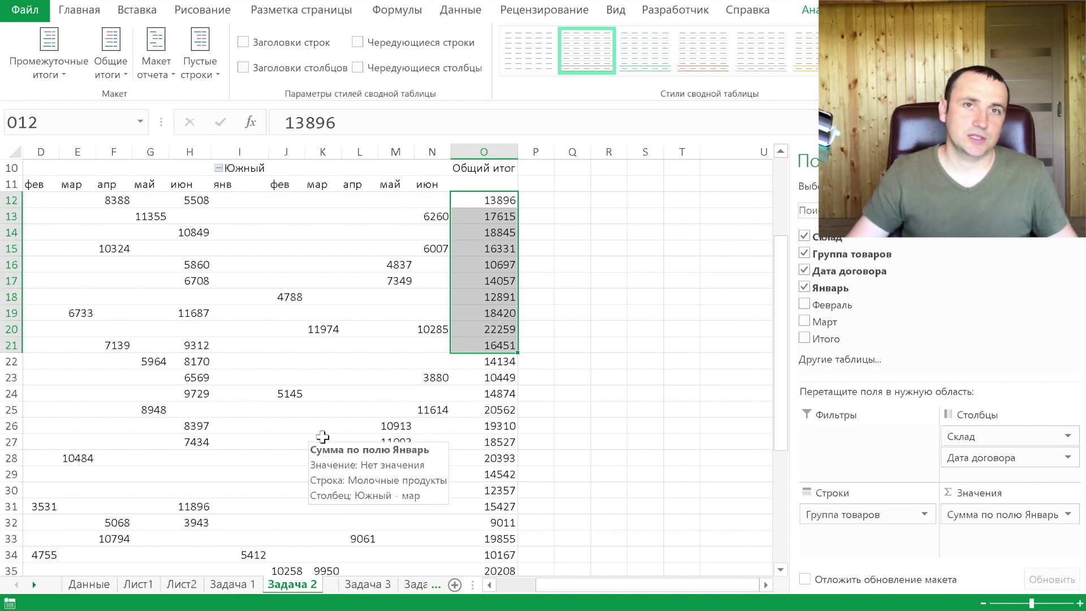
scroll(320, 435, left, 2)
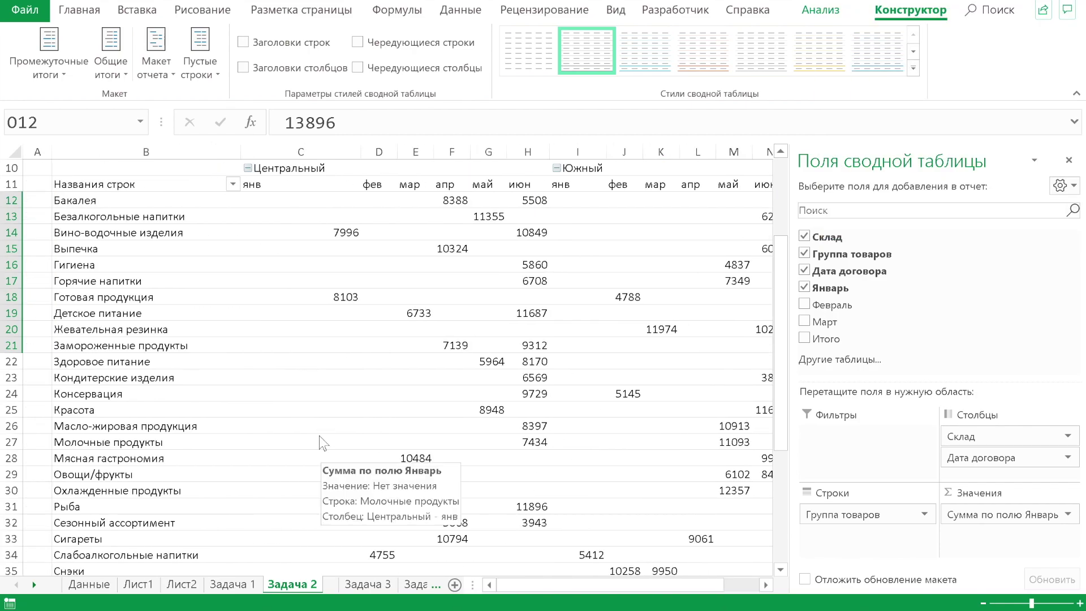
scroll(319, 436, up, 2)
scroll(320, 426, up, 1)
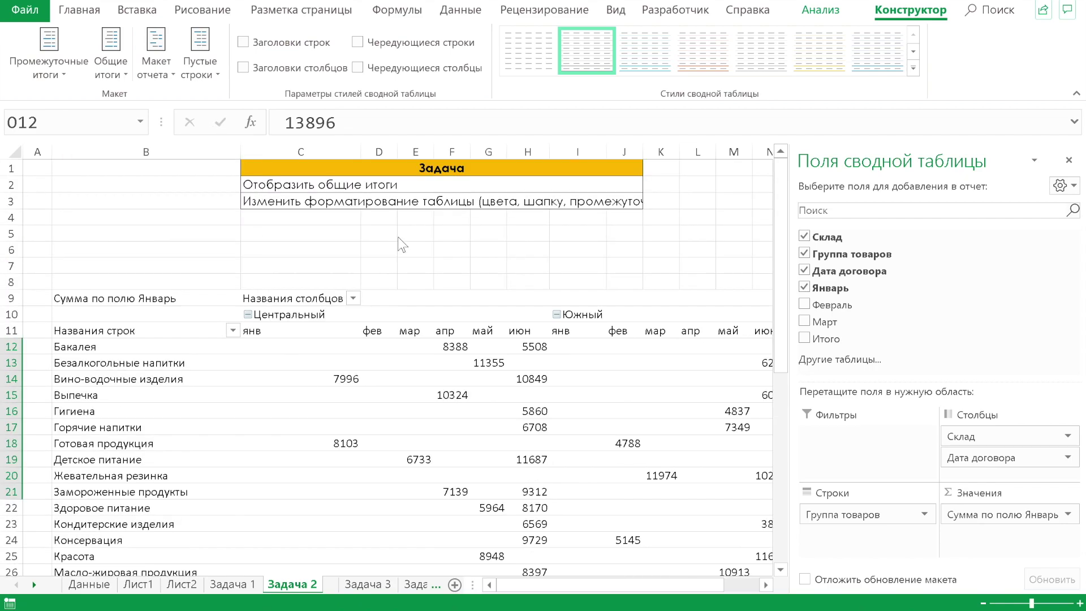
Step: Apply a dark blue style from the Темные group to the Задача 2 pivot
click(916, 68)
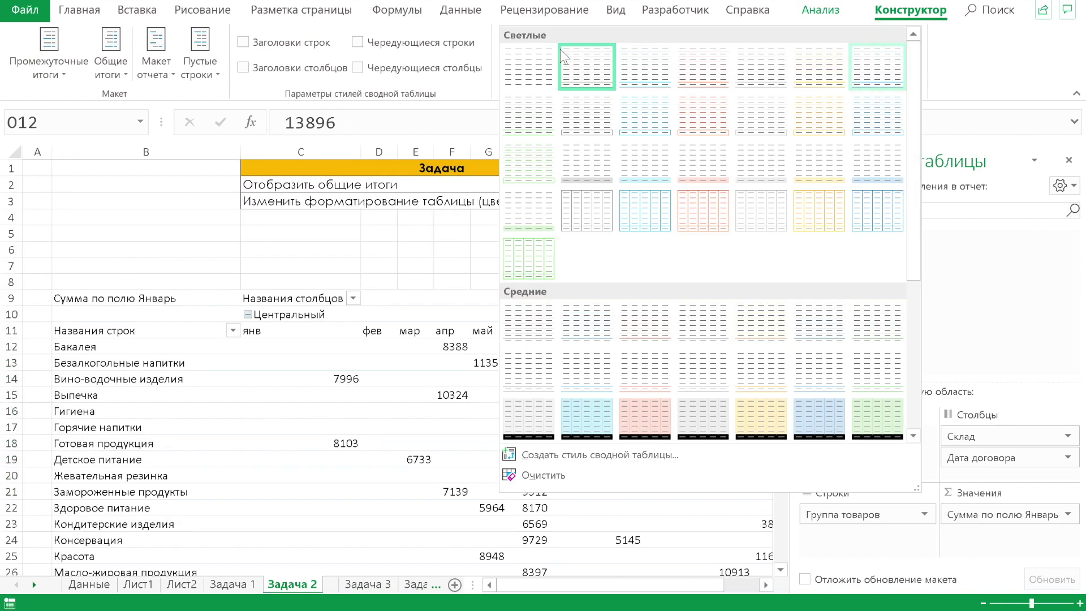
drag(915, 94, 892, 283)
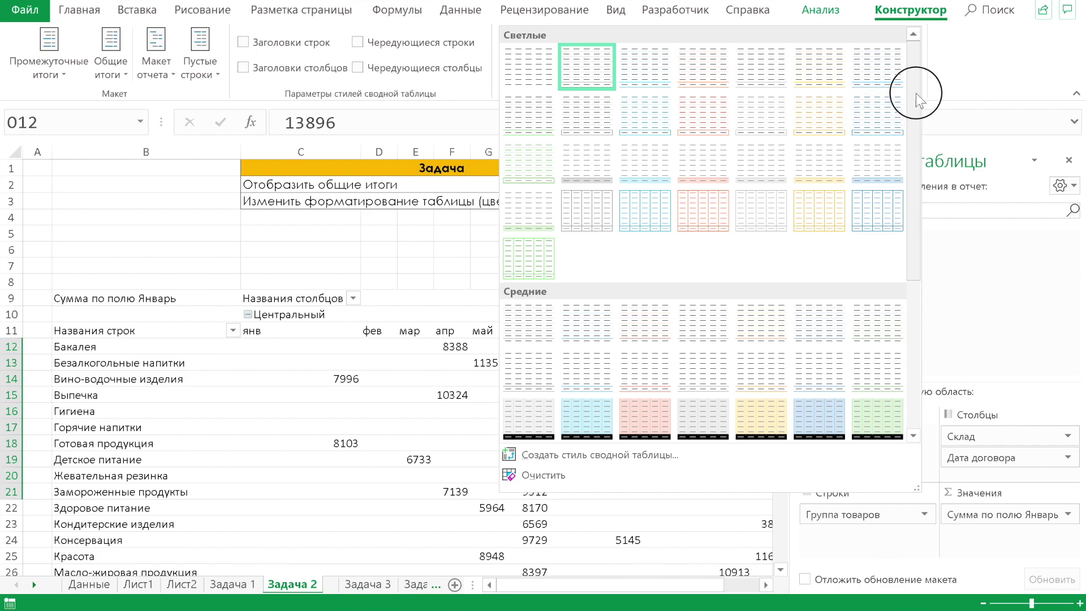
mouse_move(912, 277)
mouse_down()
mouse_move(920, 81)
mouse_move(917, 241)
mouse_up()
scroll(917, 241, down, 1)
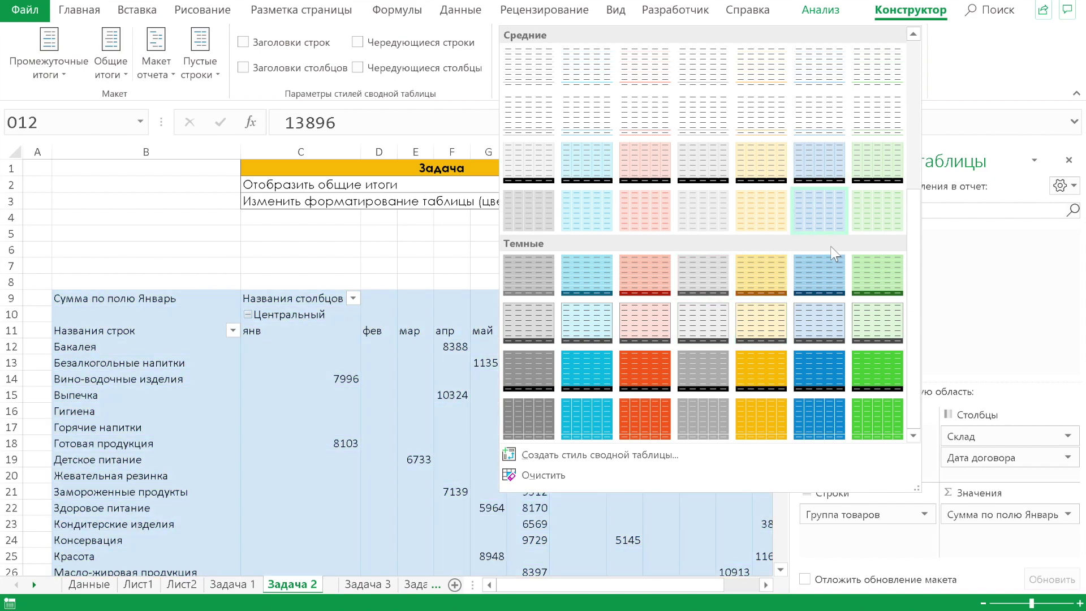
click(820, 367)
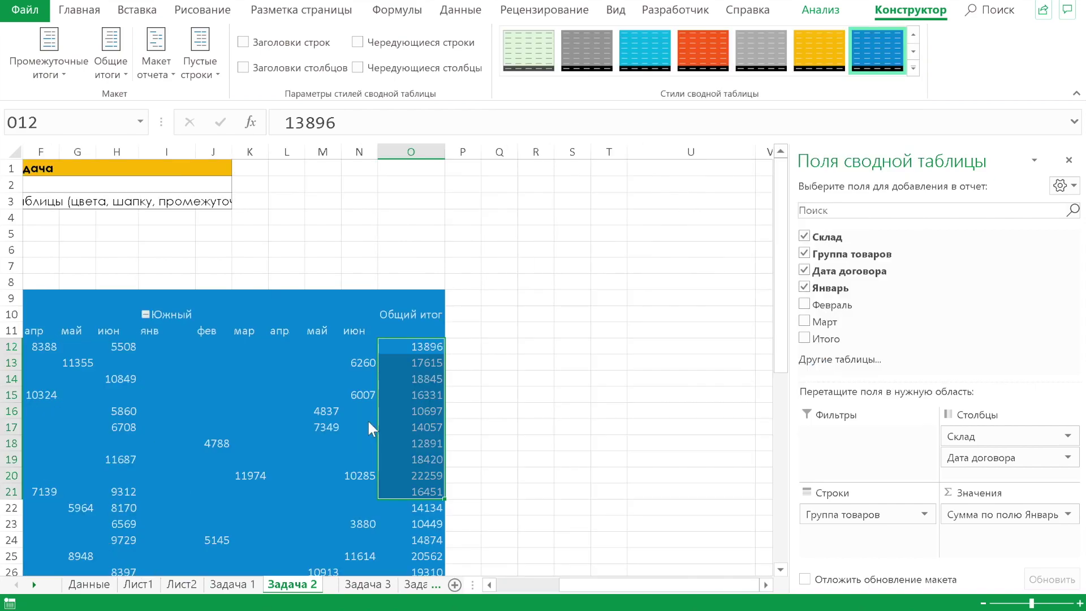
click(228, 389)
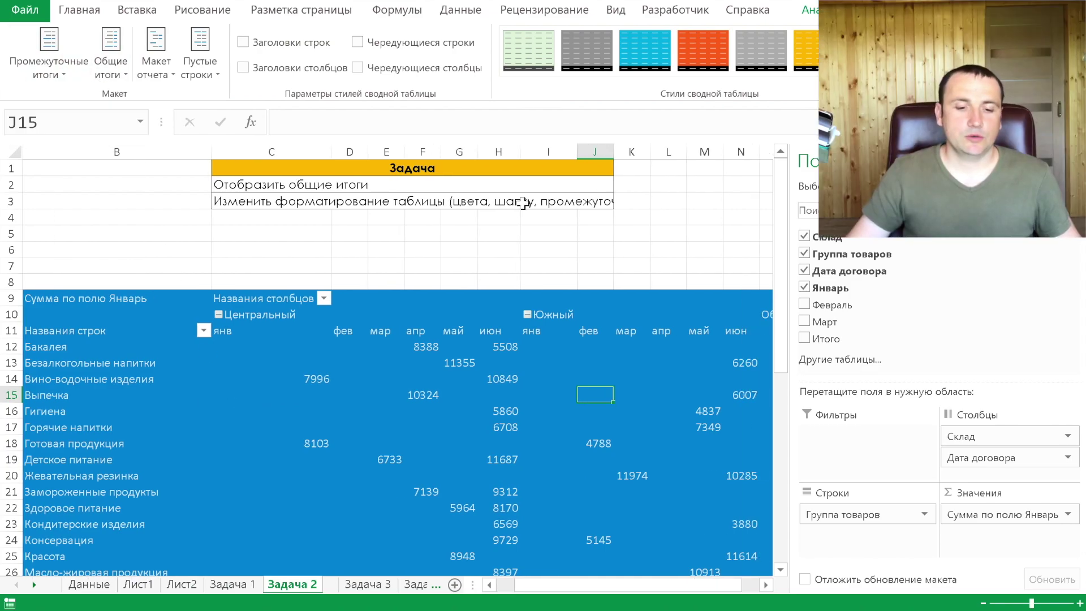
scroll(518, 201, right, 1)
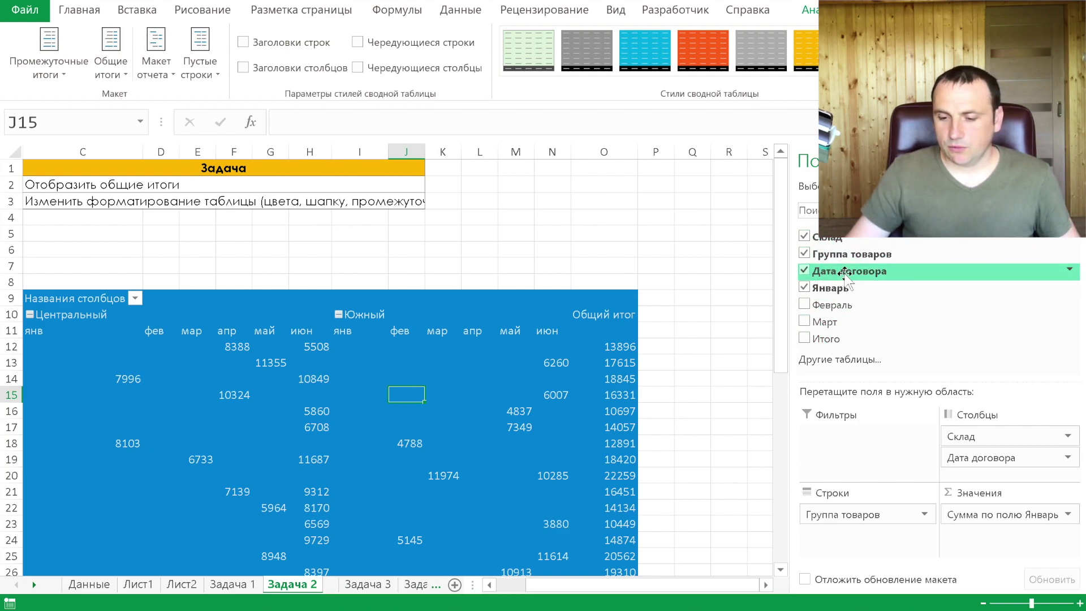
Step: Move Дата договора from Columns to Rows beneath Группа товаров
drag(991, 457, 853, 549)
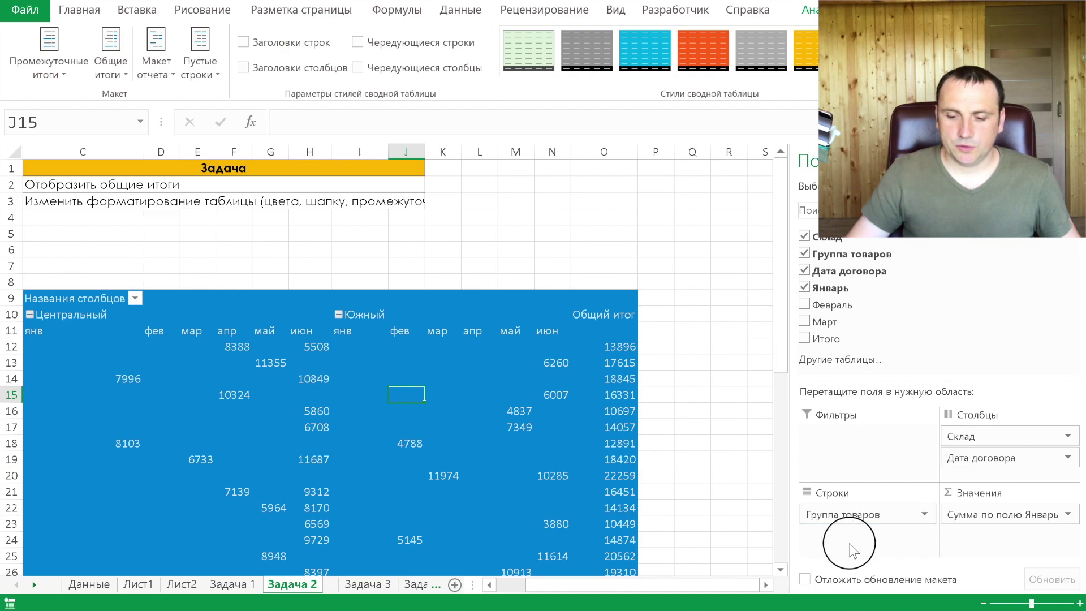
drag(962, 456, 859, 540)
click(59, 329)
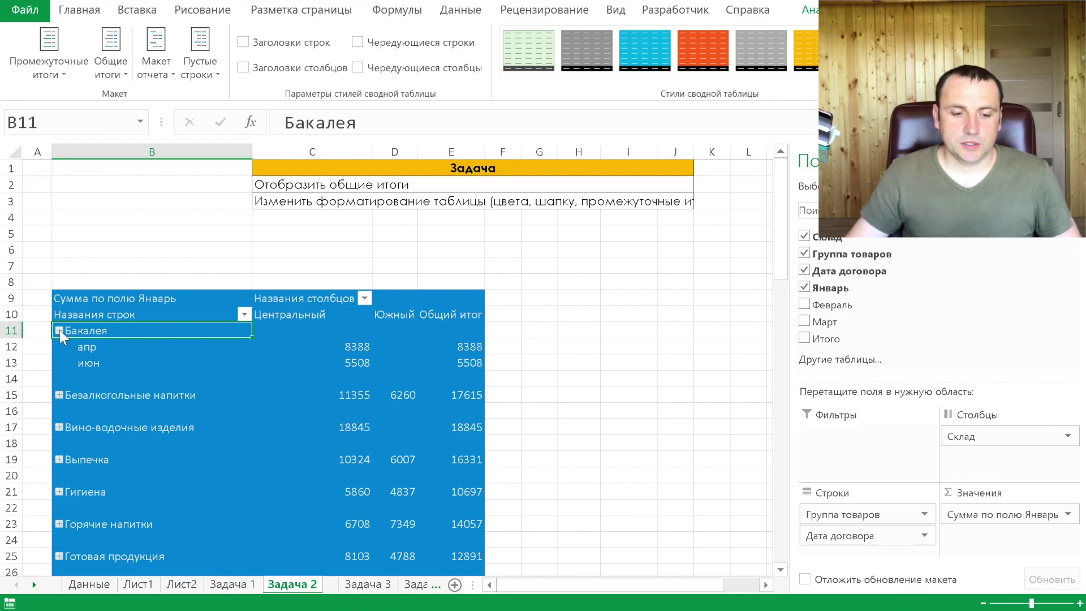
Step: Show all subtotals at the bottom of each product group
click(59, 331)
click(49, 53)
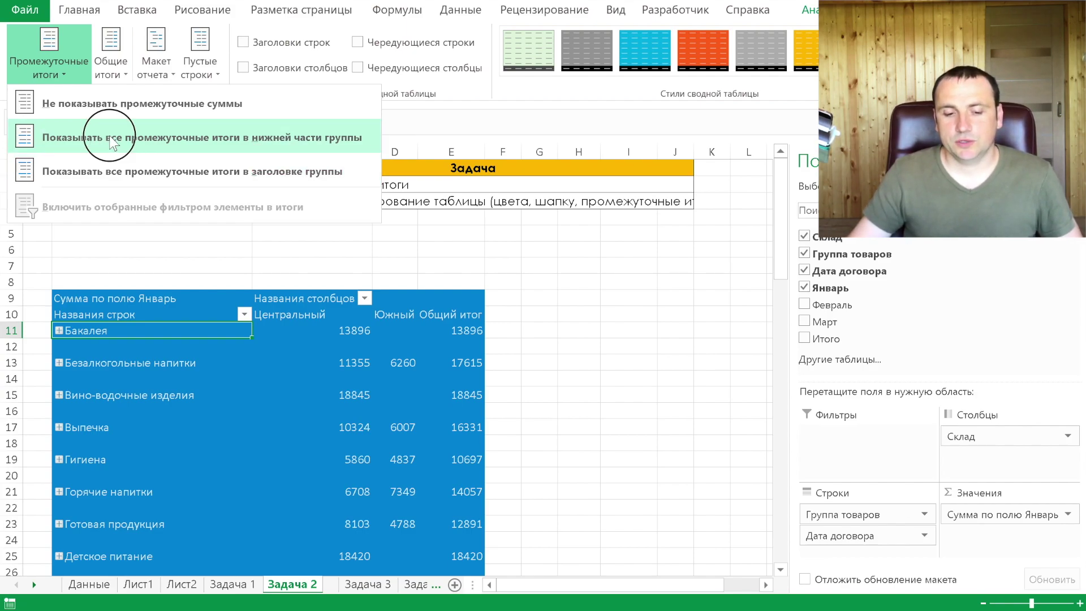
click(110, 136)
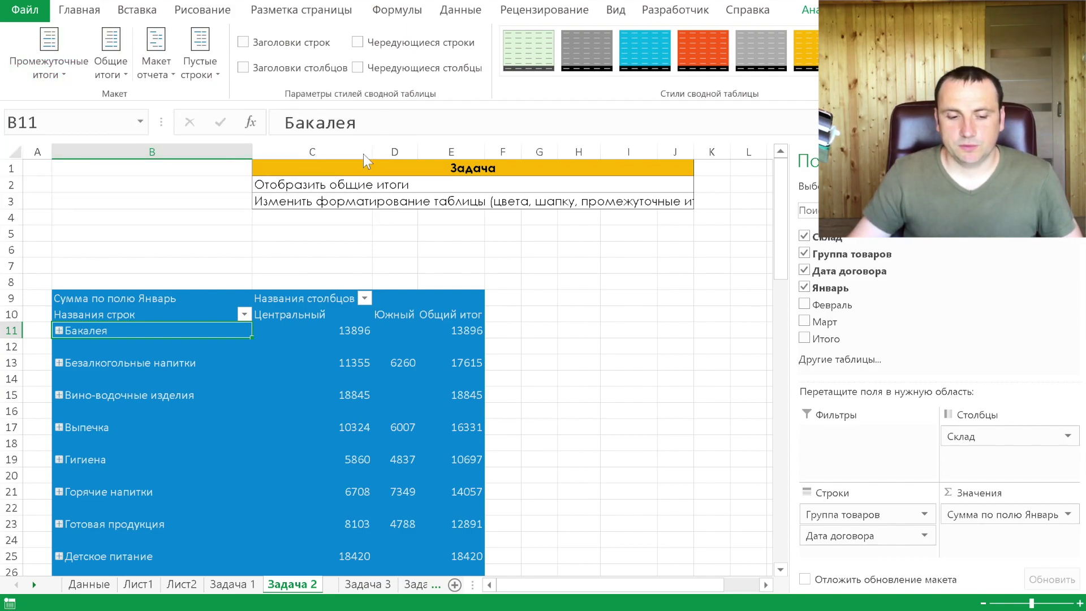
Step: Expand all product groups from Бакалея so each shows its months and group total
right_click(59, 330)
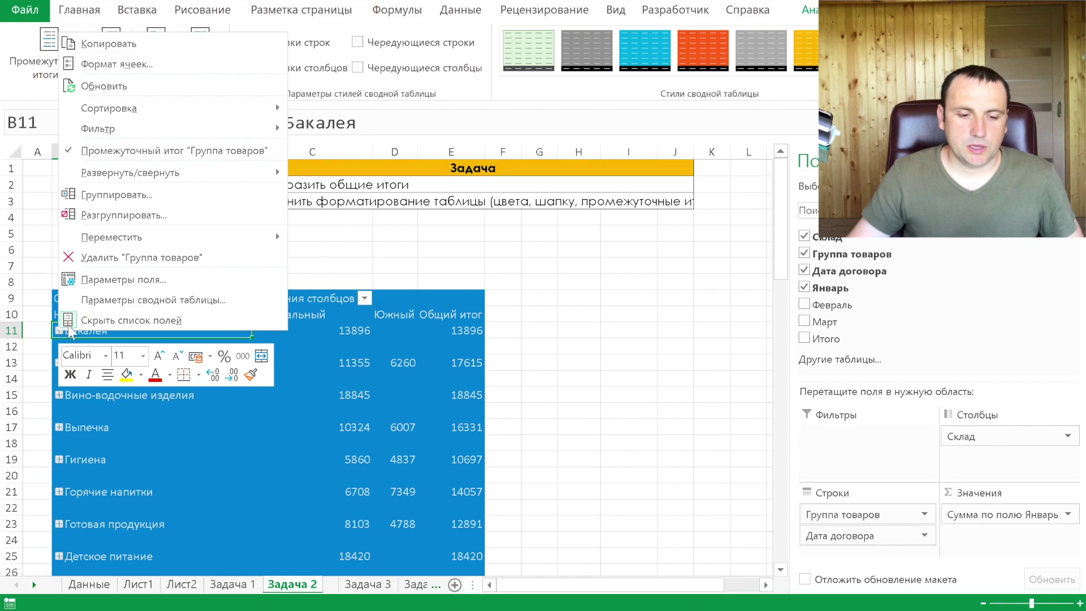
mouse_move(130, 172)
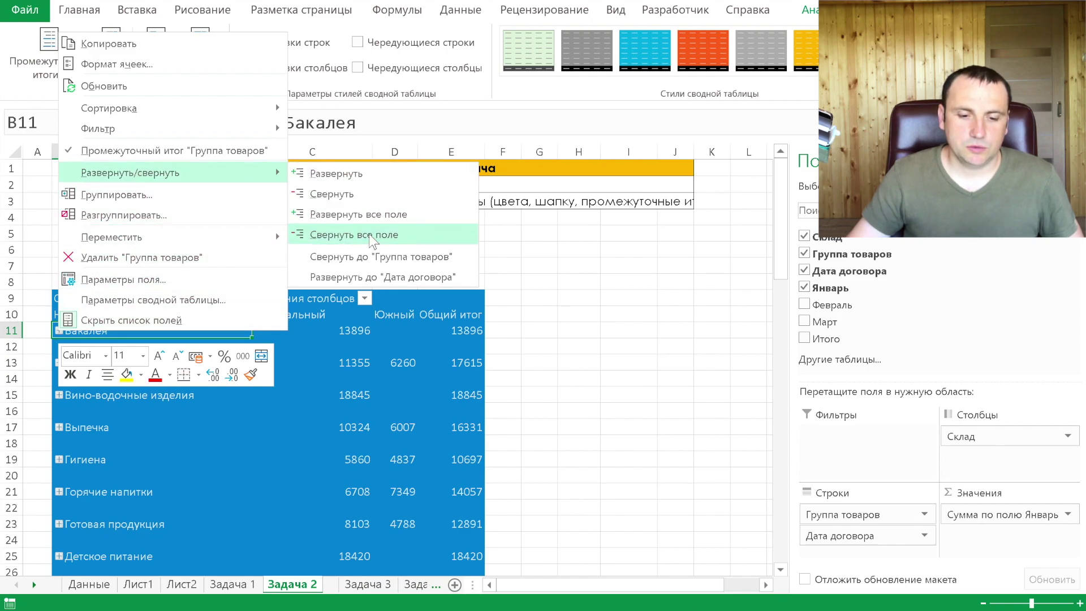
click(379, 219)
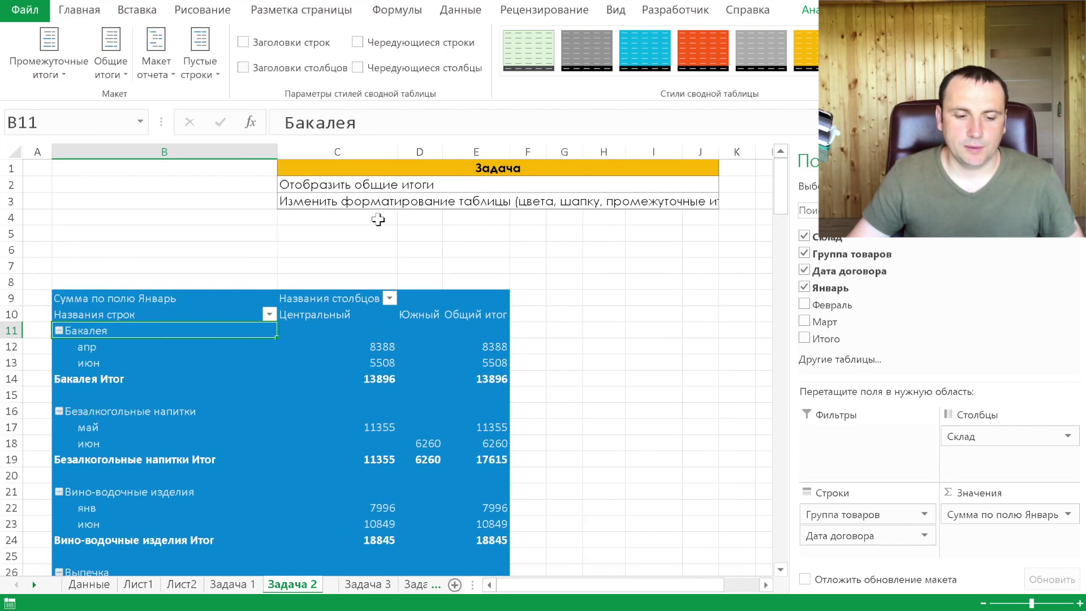
drag(102, 346, 469, 380)
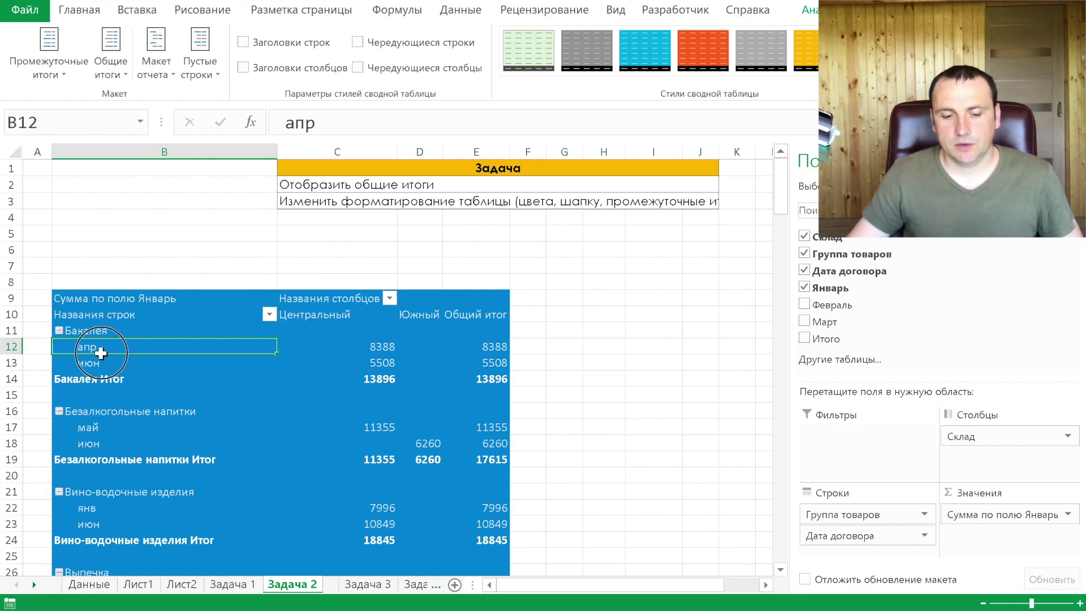
scroll(468, 387, down, 3)
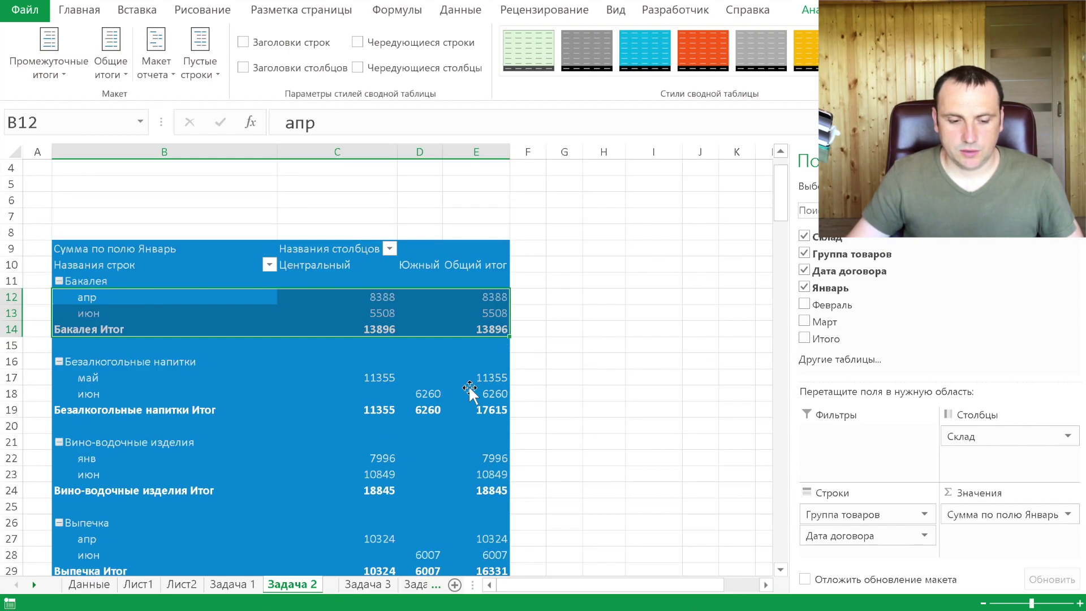
scroll(340, 362, up, 3)
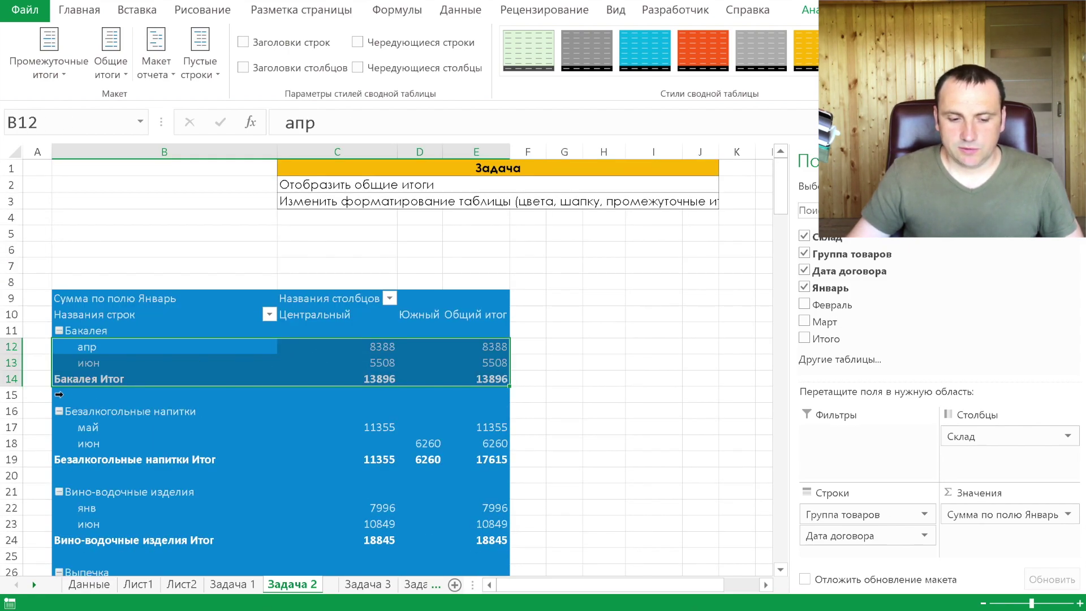
Step: Fill the blank separator rows between the product groups yellow
click(59, 394)
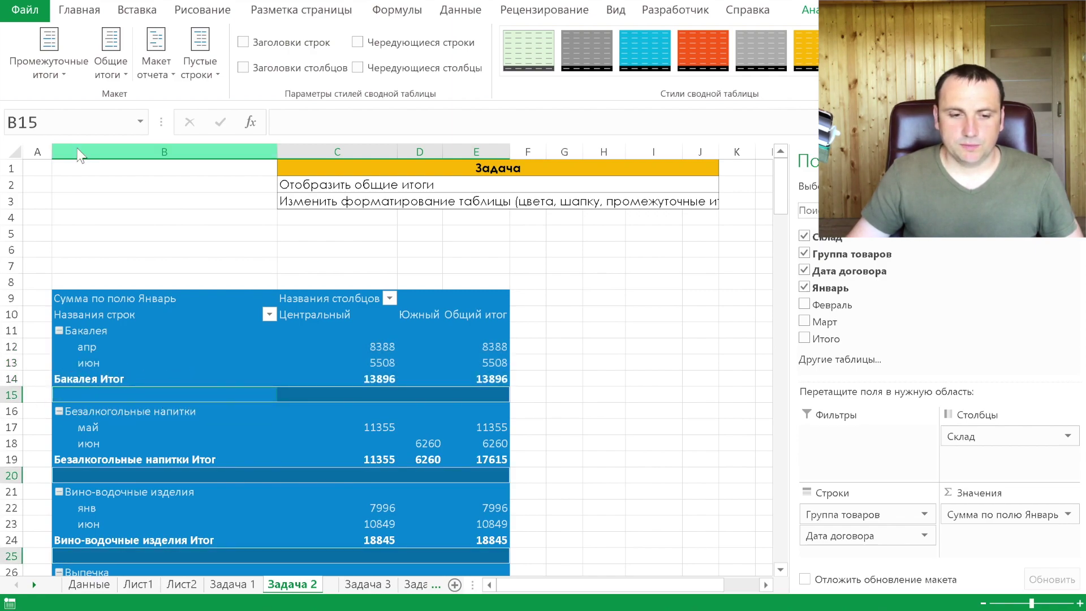
click(79, 10)
click(208, 68)
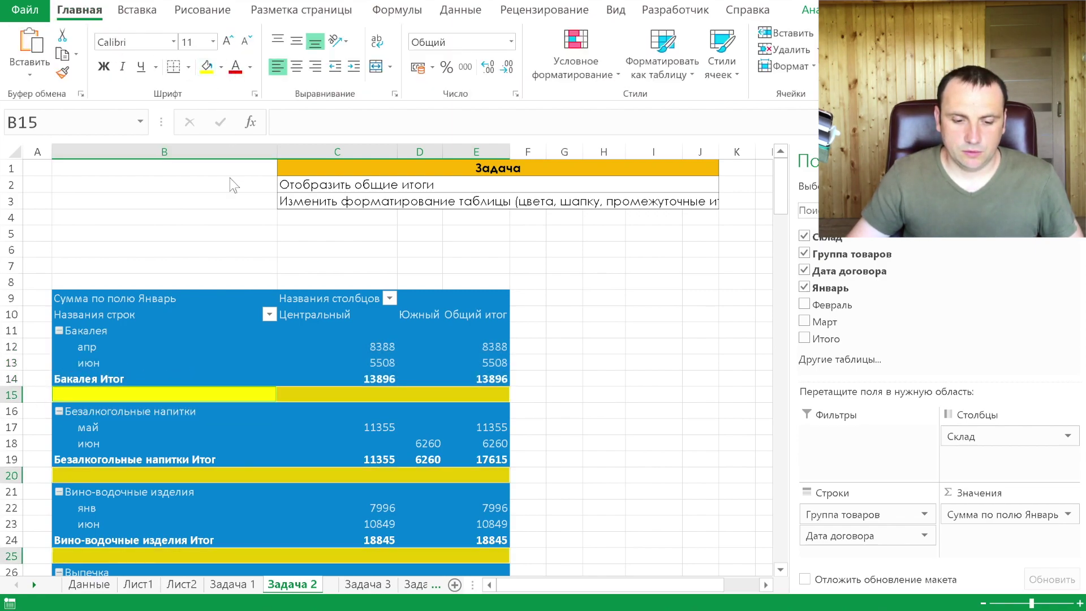
click(230, 384)
scroll(257, 399, down, 1)
scroll(257, 399, down, 1)
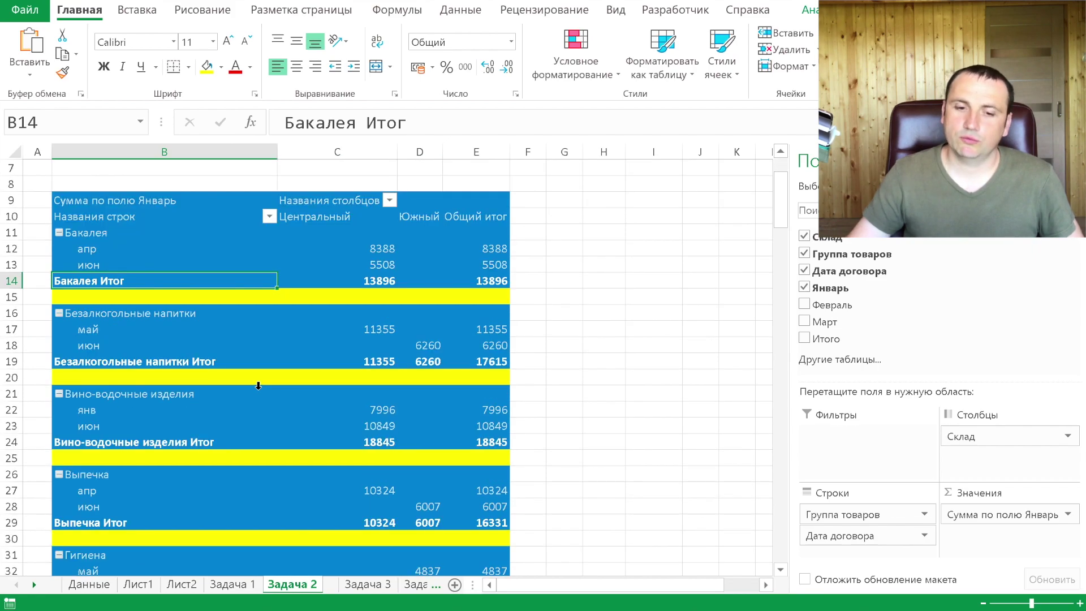
scroll(257, 398, up, 2)
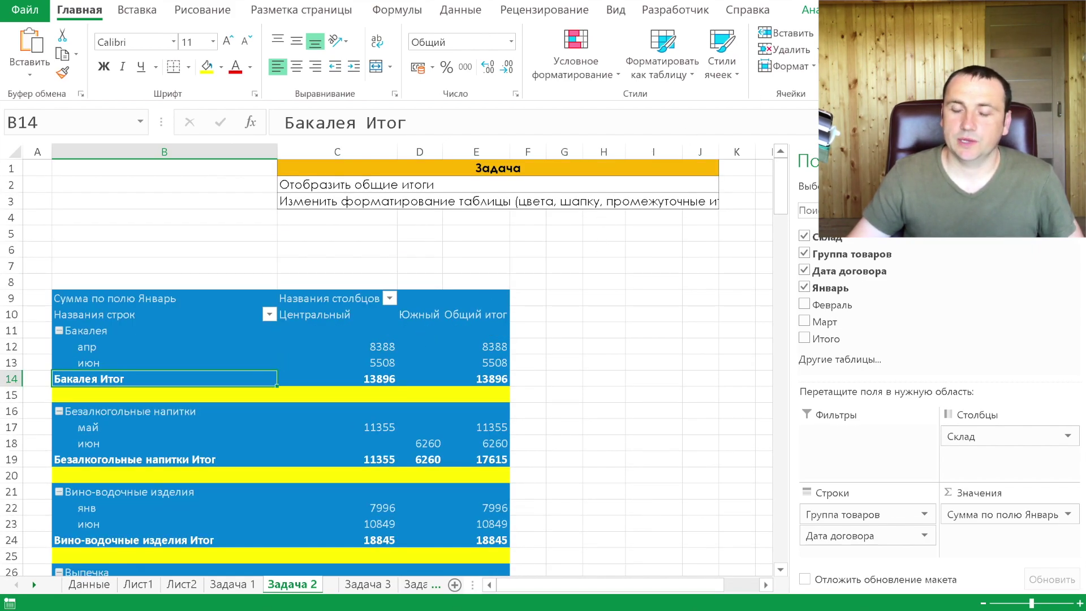
click(927, 10)
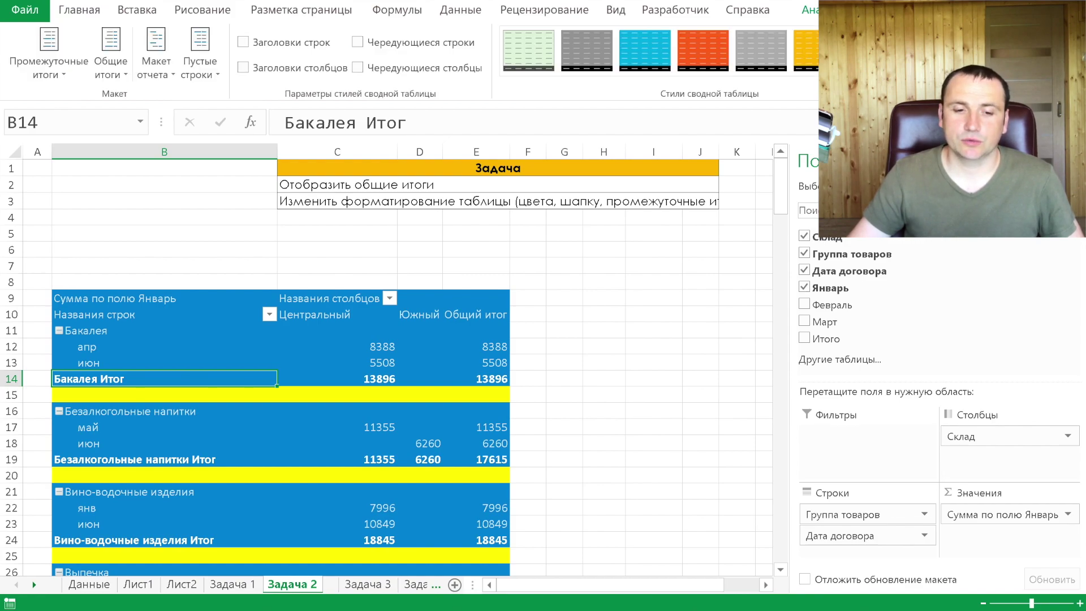
Step: Remove the blank row after each pivot item, then go to the unnamed heart sheet
click(213, 73)
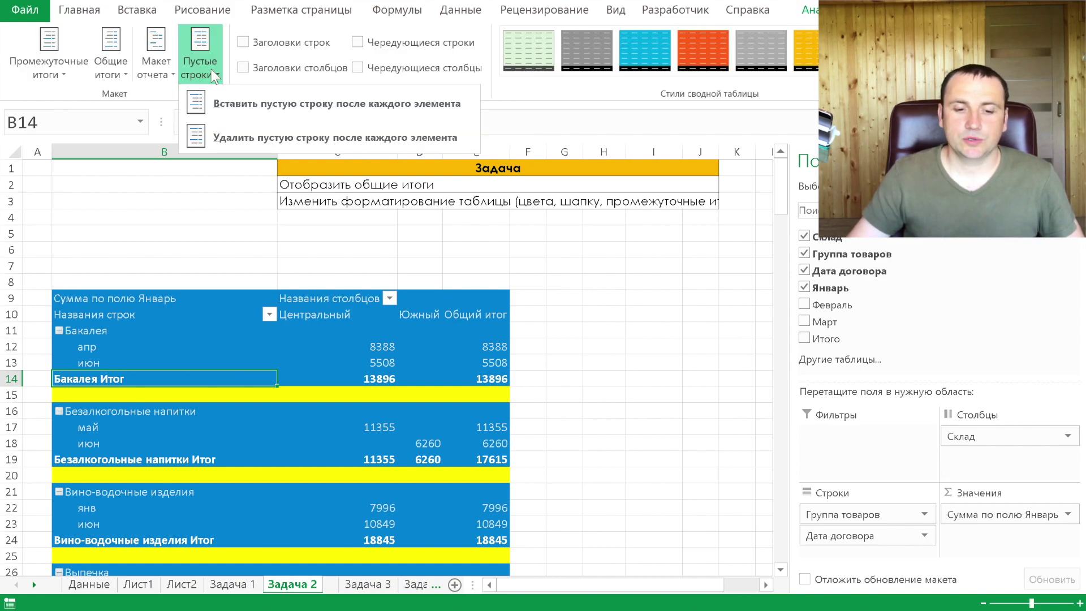
click(232, 138)
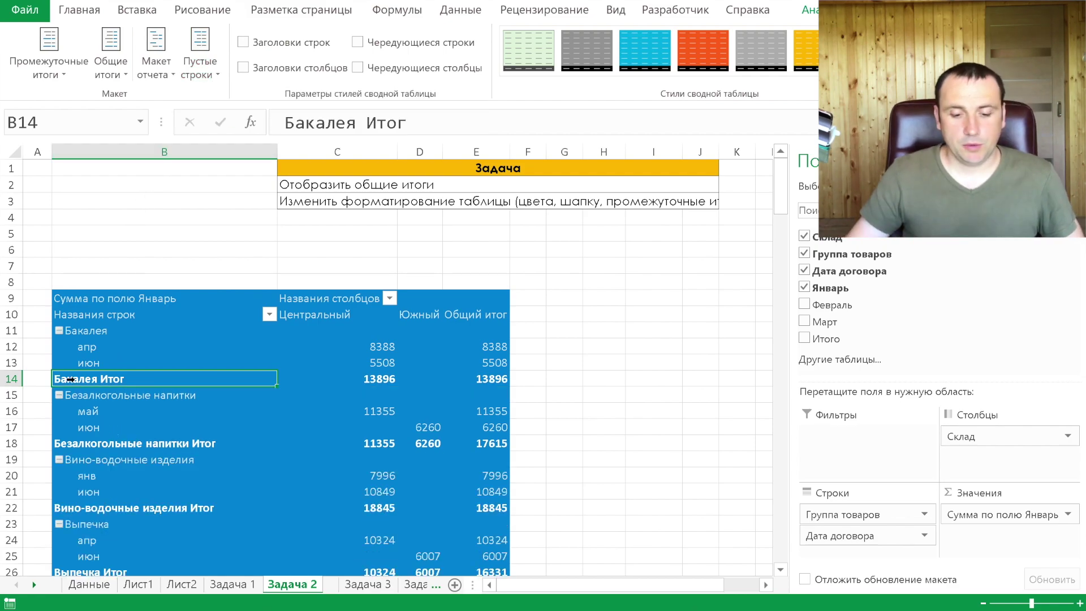
click(330, 585)
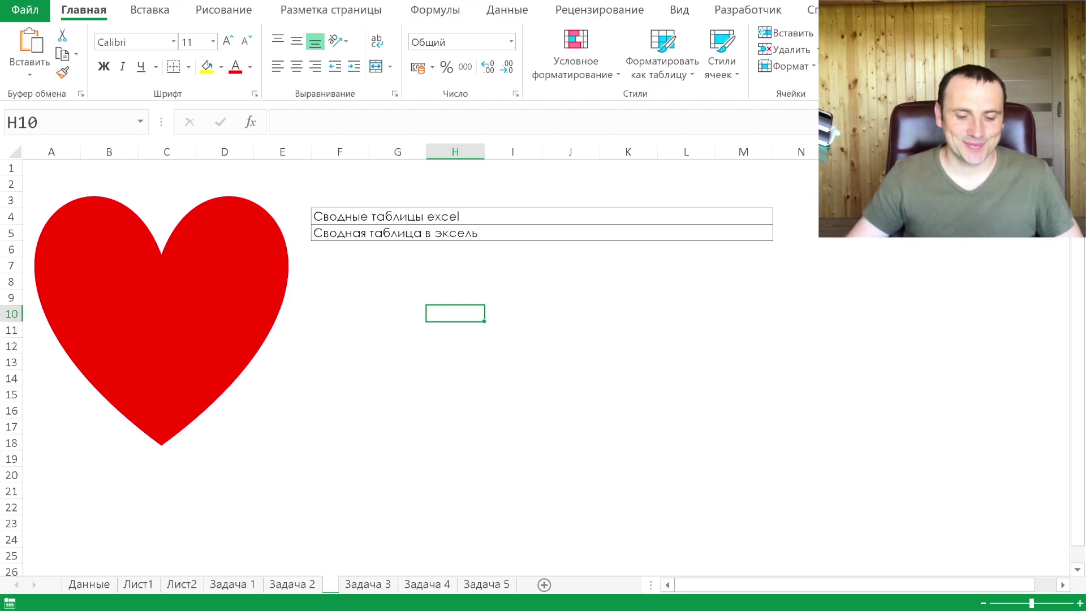
Step: Move to the next sheet, Задача 3, with Ctrl+PageDown
key(ctrl+Page_Down)
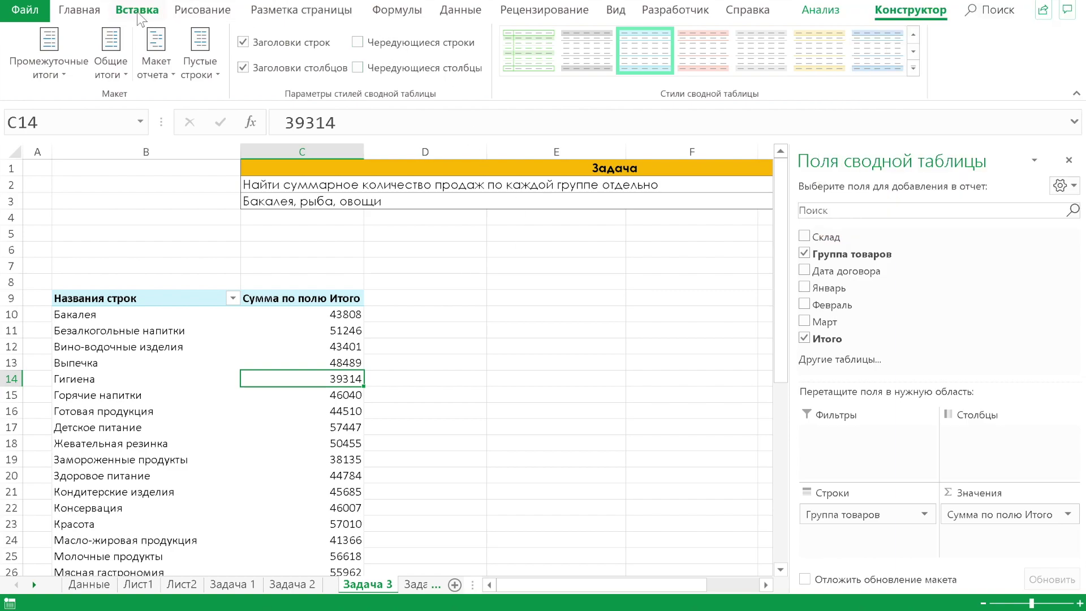
Step: Insert a Группа товаров slicer for the Задача 3 pivot
click(137, 11)
click(761, 80)
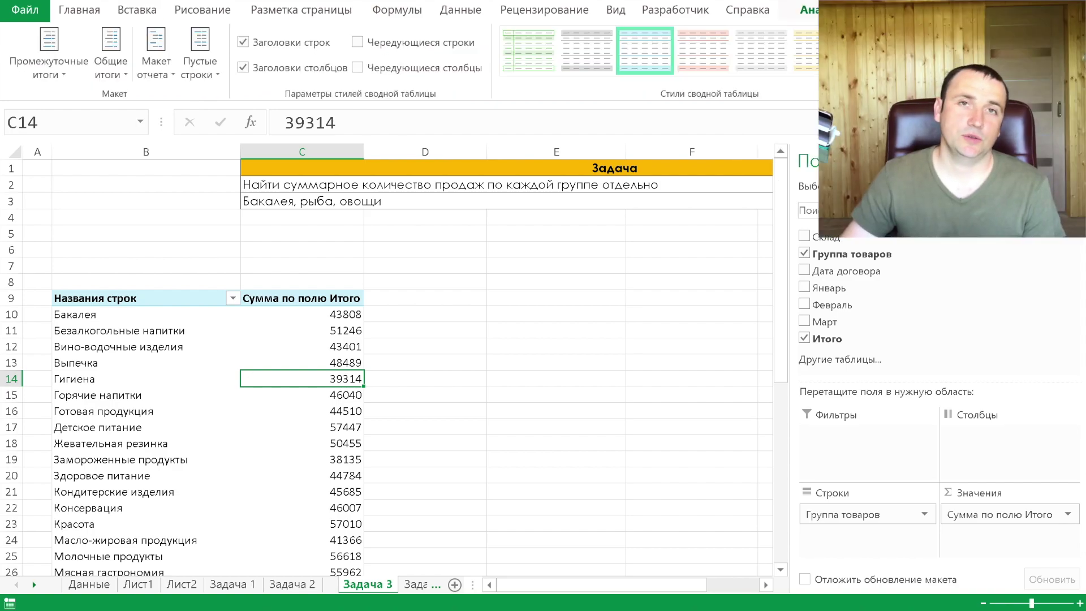
click(814, 10)
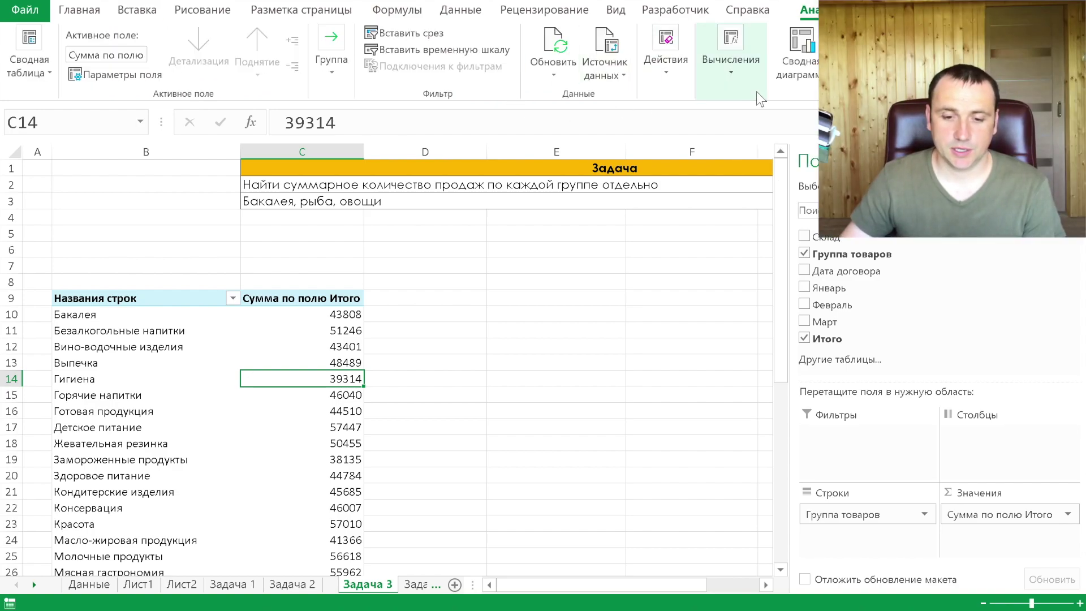
click(402, 33)
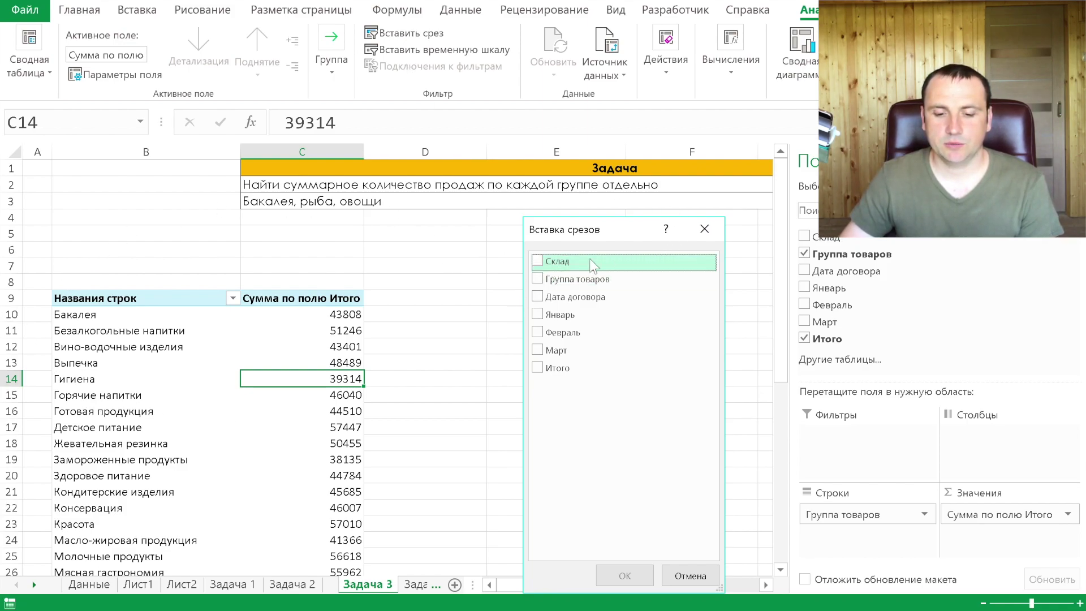
click(542, 281)
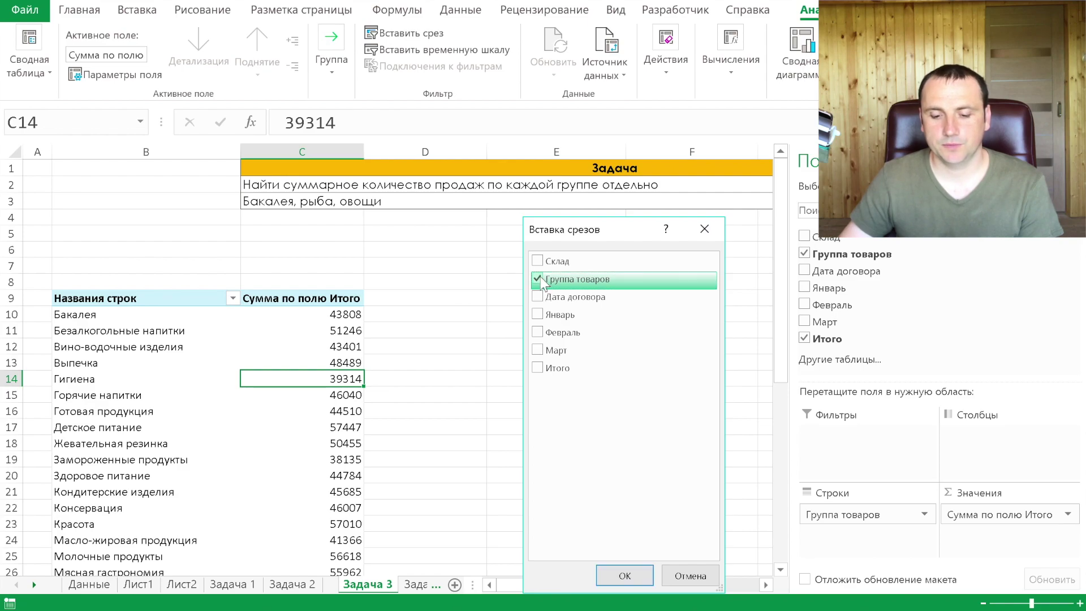
click(628, 572)
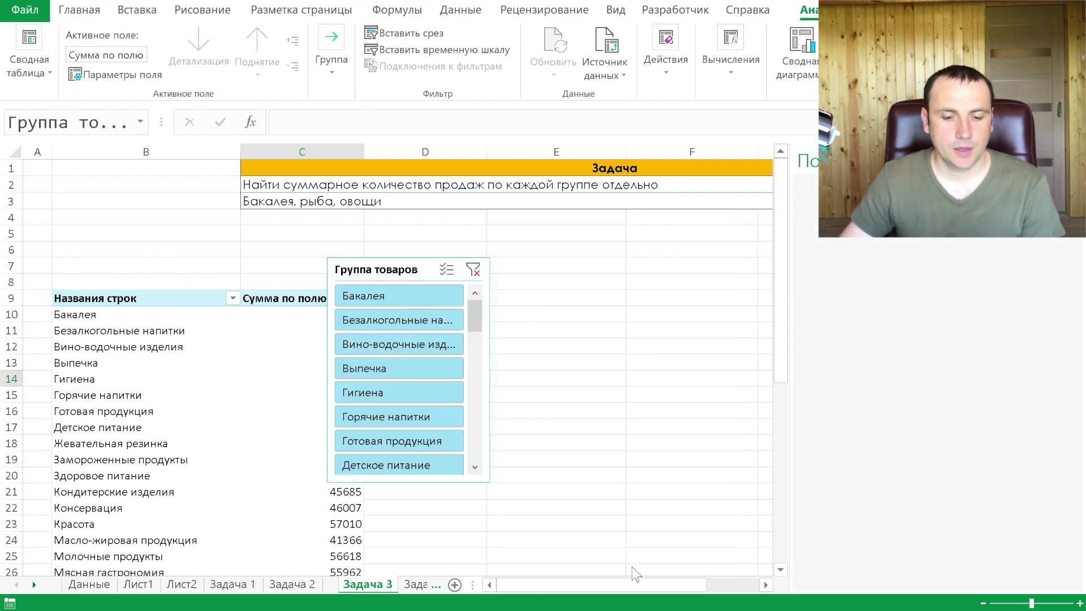
Step: Move the slicer right, widen it to 17,4 cm and set 2 button columns
drag(410, 253, 473, 246)
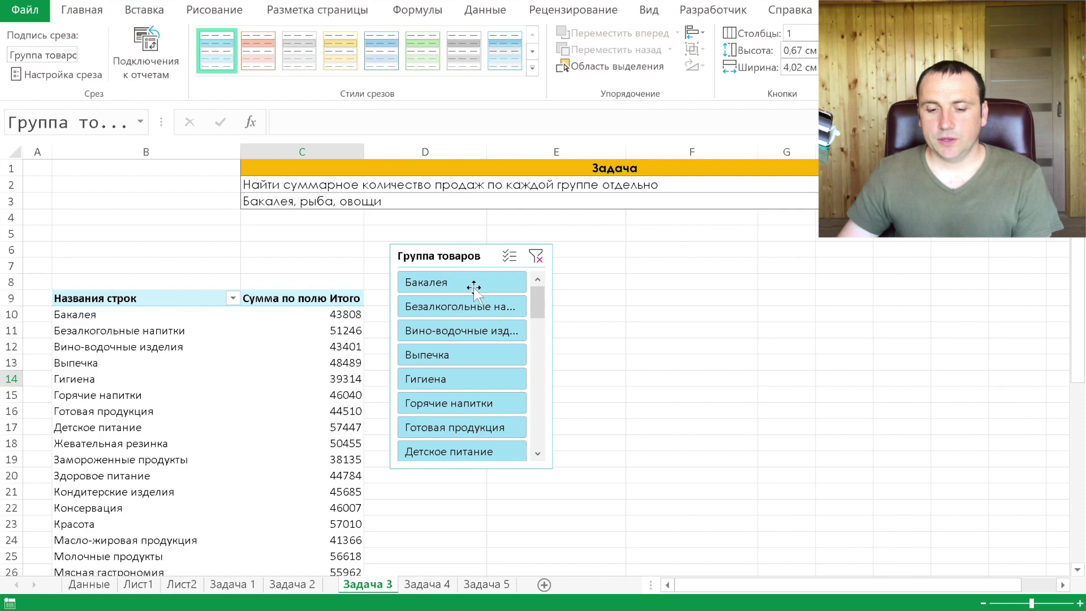
mouse_move(552, 357)
mouse_down()
mouse_move(864, 343)
mouse_move(949, 357)
mouse_up()
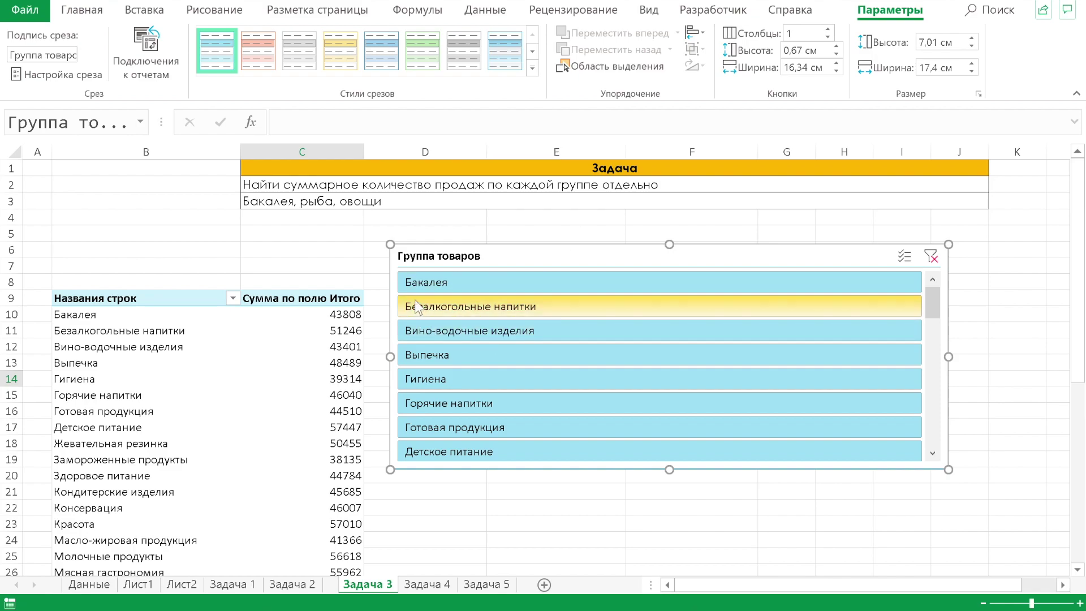
click(828, 30)
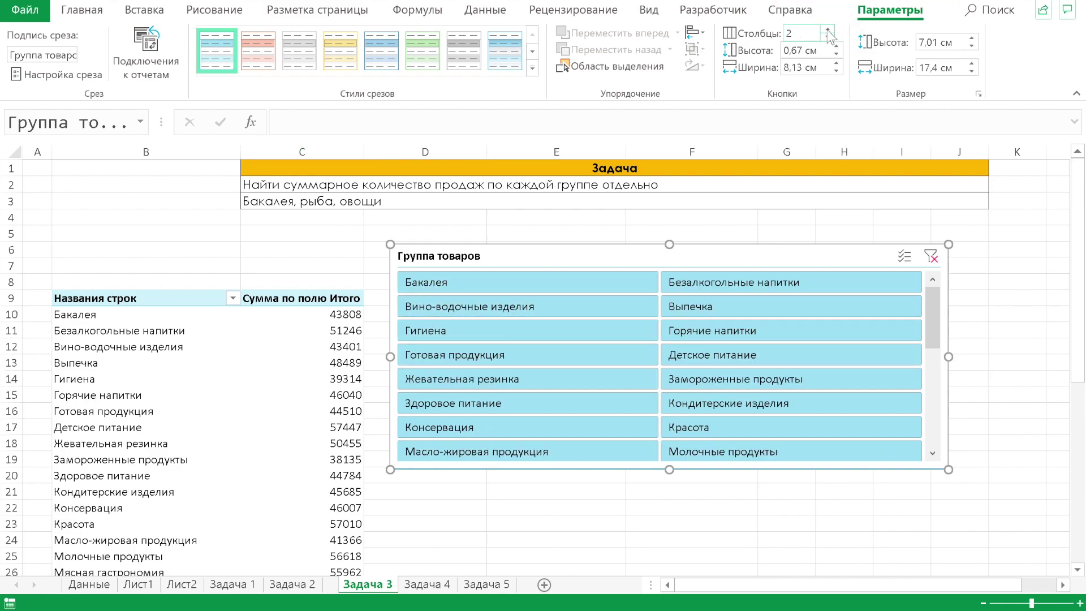
Step: Set the slicer to 5 columns, widen it, apply a red style, and select Бакалея (43808)
click(828, 30)
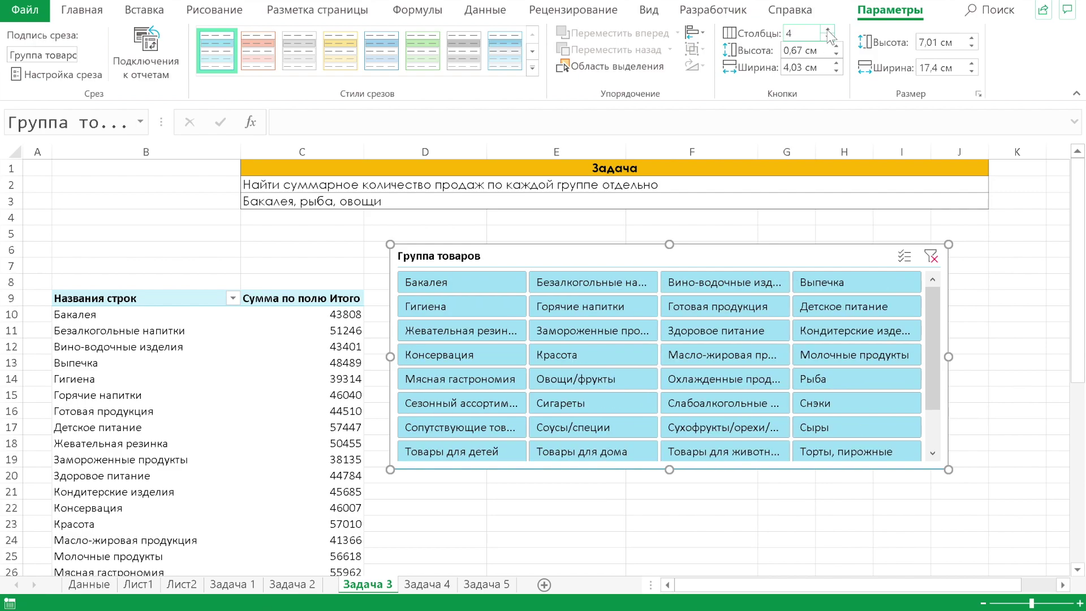
click(828, 30)
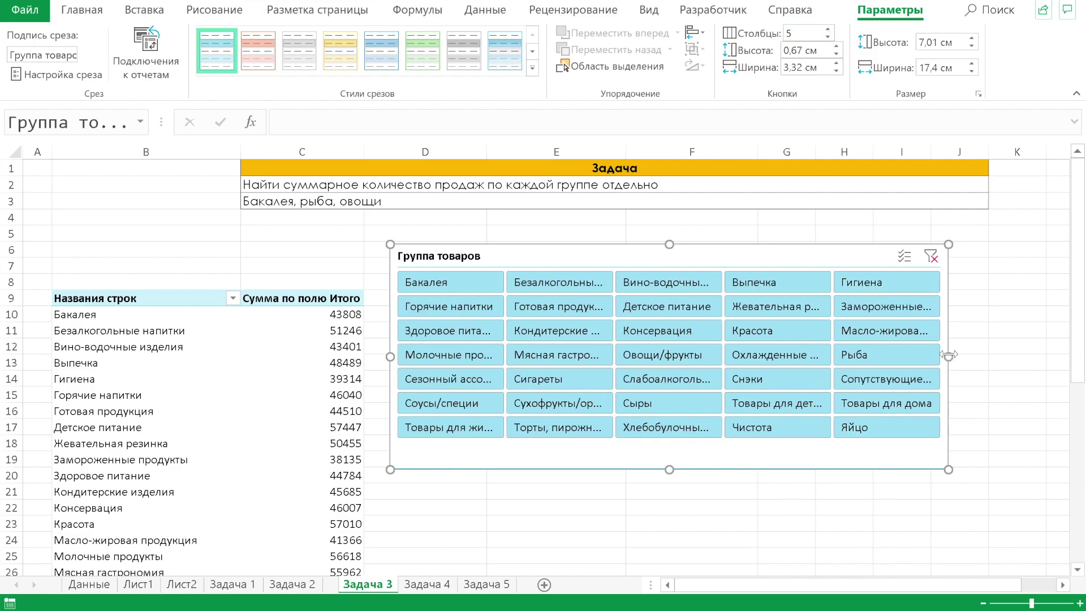
drag(948, 356, 999, 356)
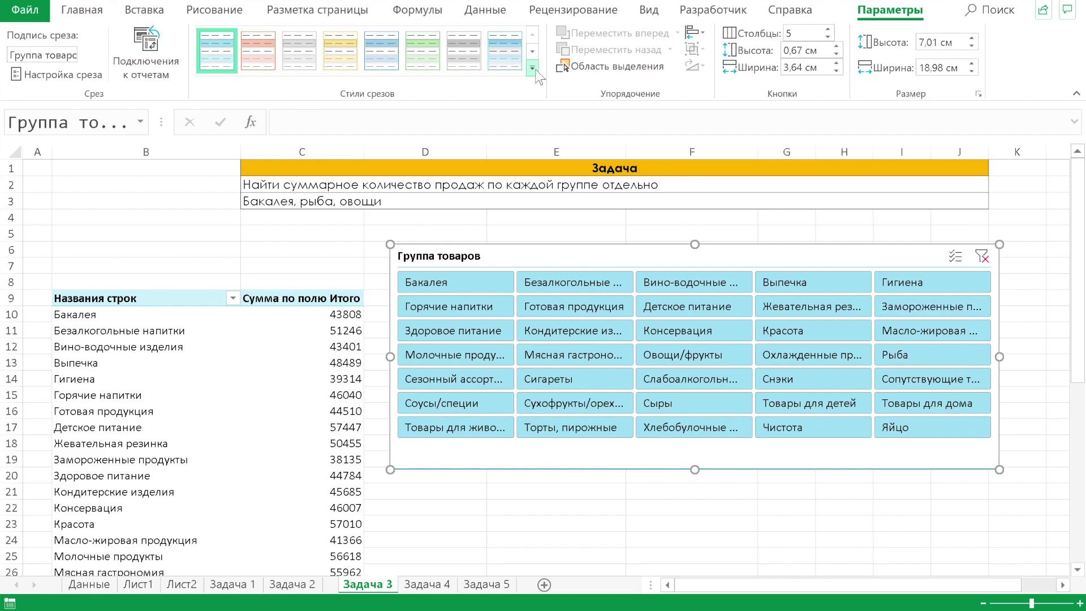
click(533, 68)
click(257, 170)
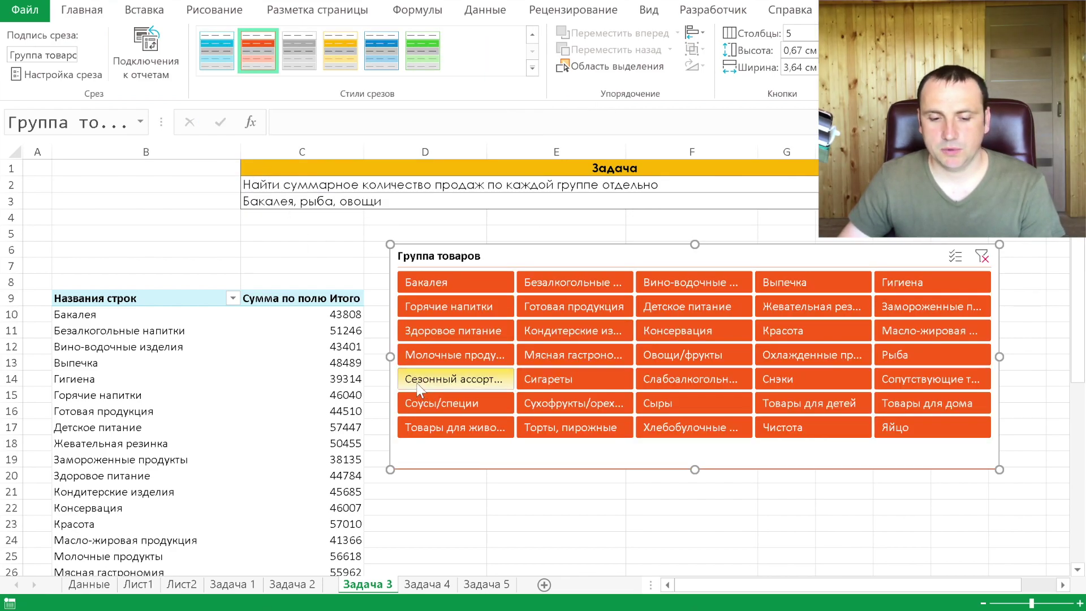
click(426, 279)
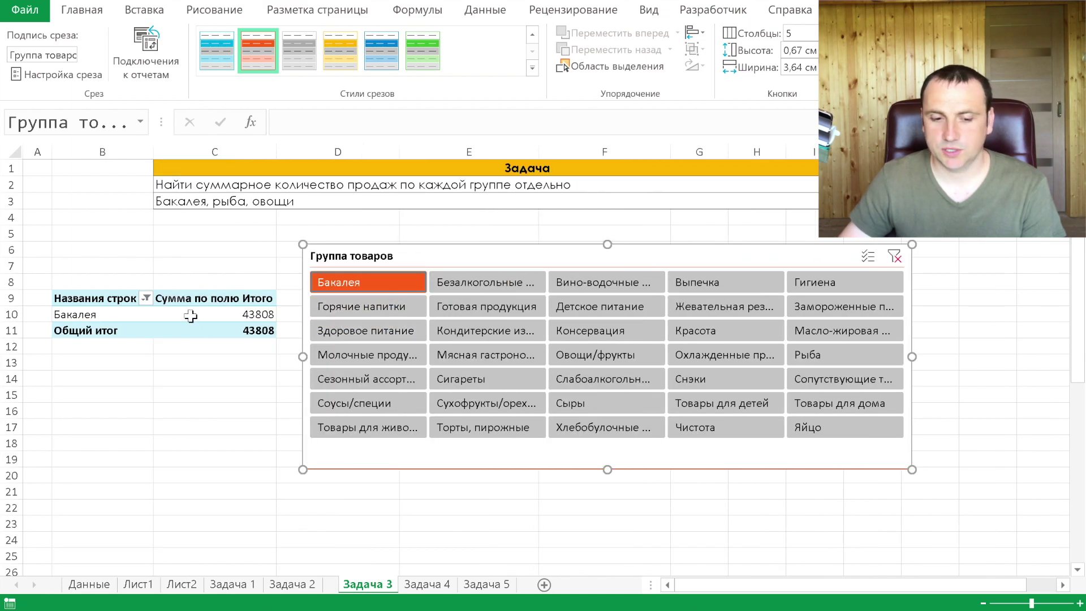
Step: Filter via the slicer to Рыба, then Овощи/фрукты (41901), and review its report connections
click(814, 356)
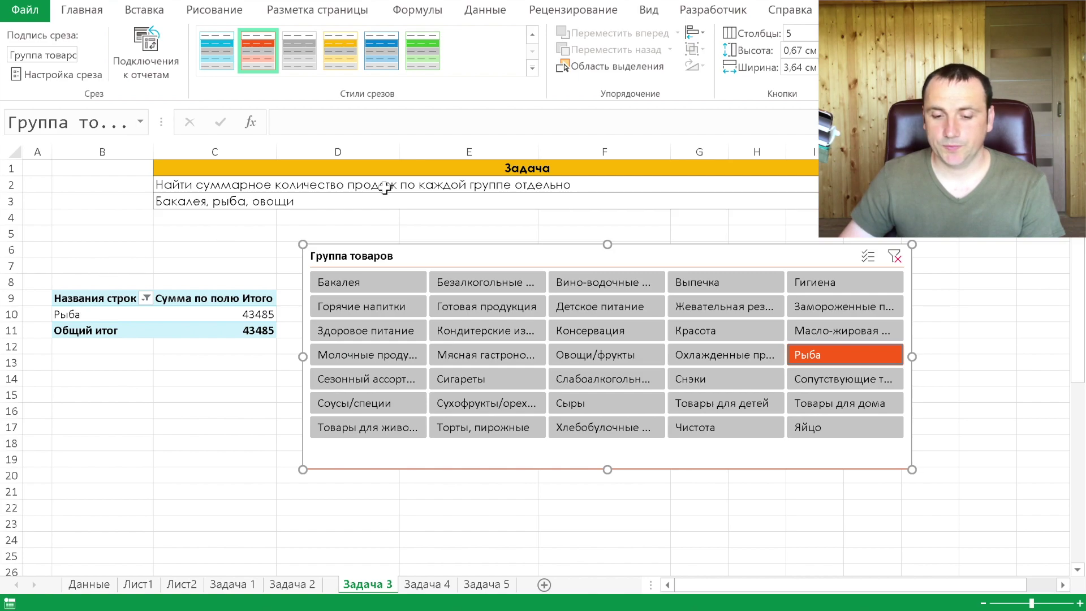
click(574, 358)
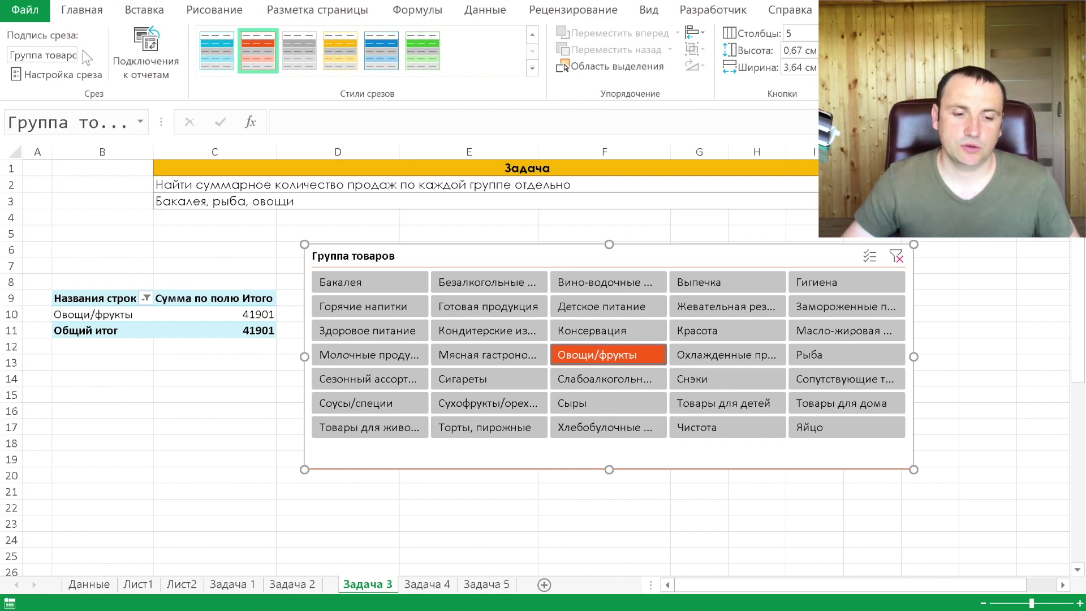
click(146, 54)
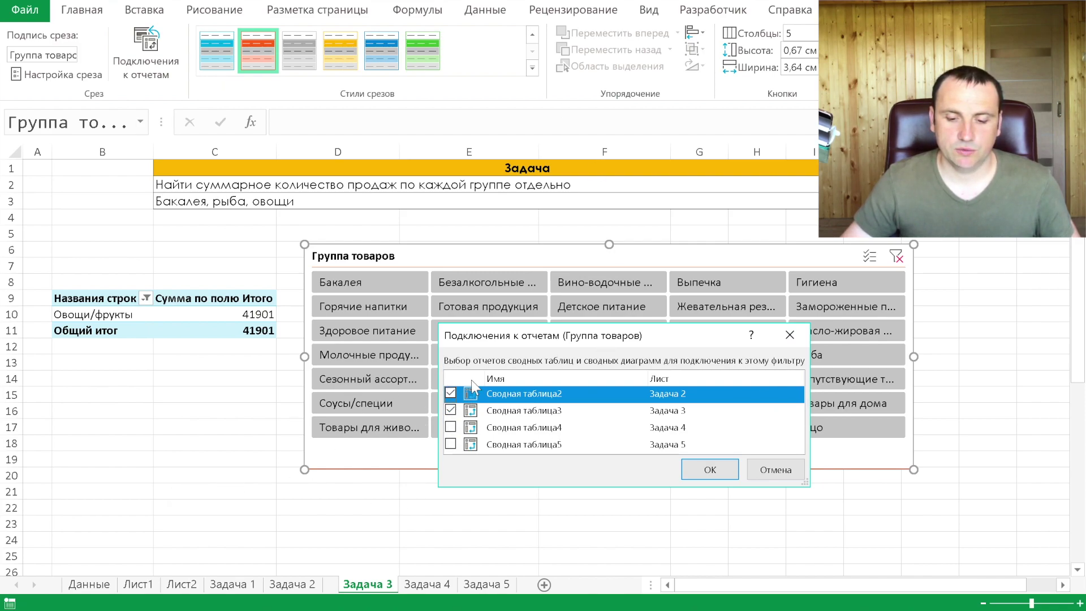
click(724, 474)
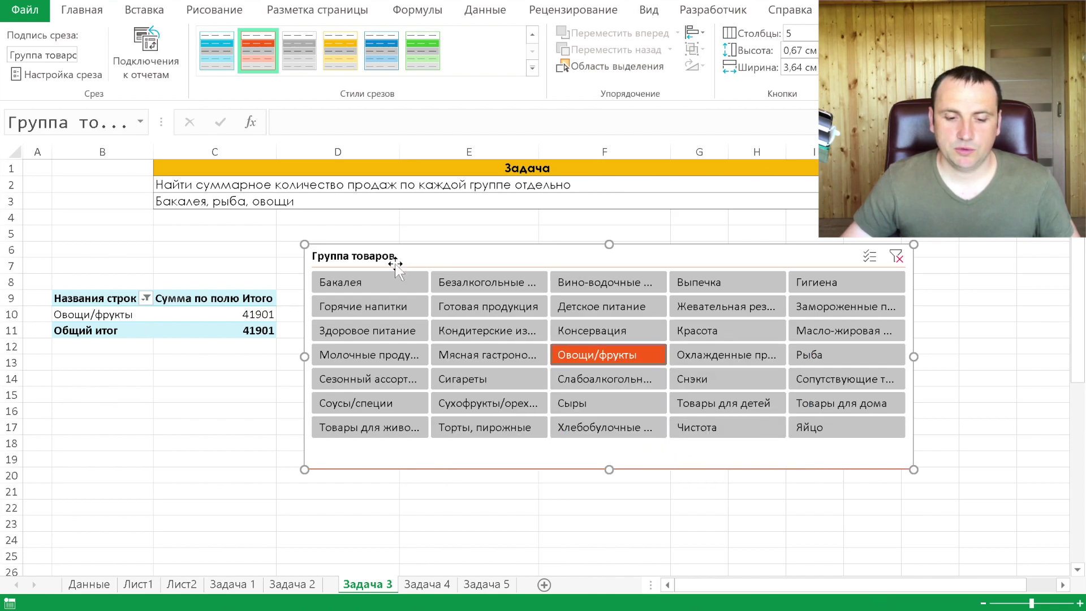
Step: Select Бакалея, check the Задача 2 pivot shows only Бакалея (13896), then return to Задача 3
click(394, 283)
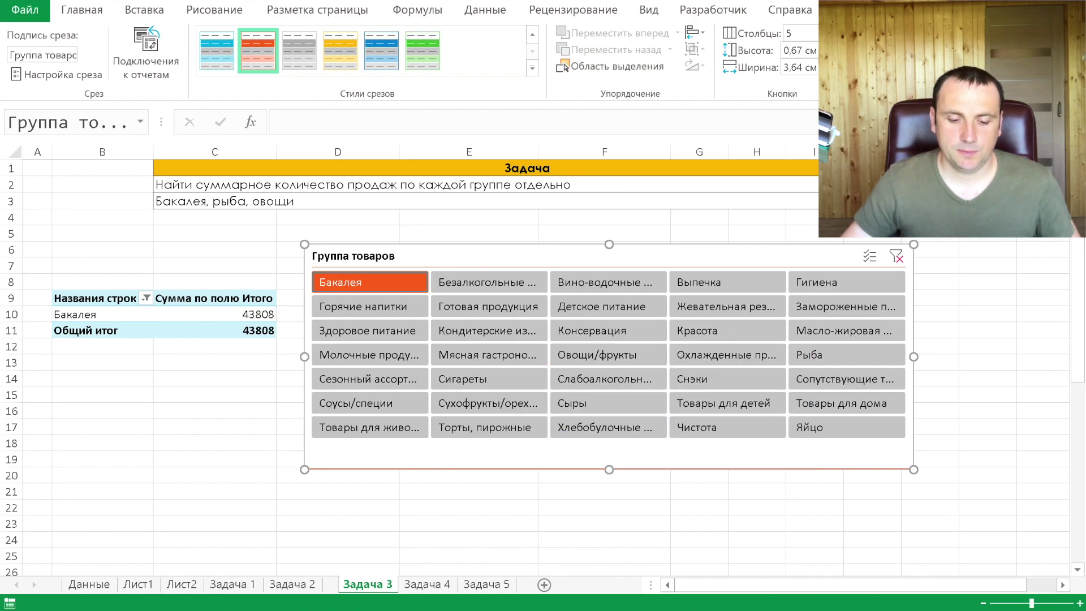
click(293, 584)
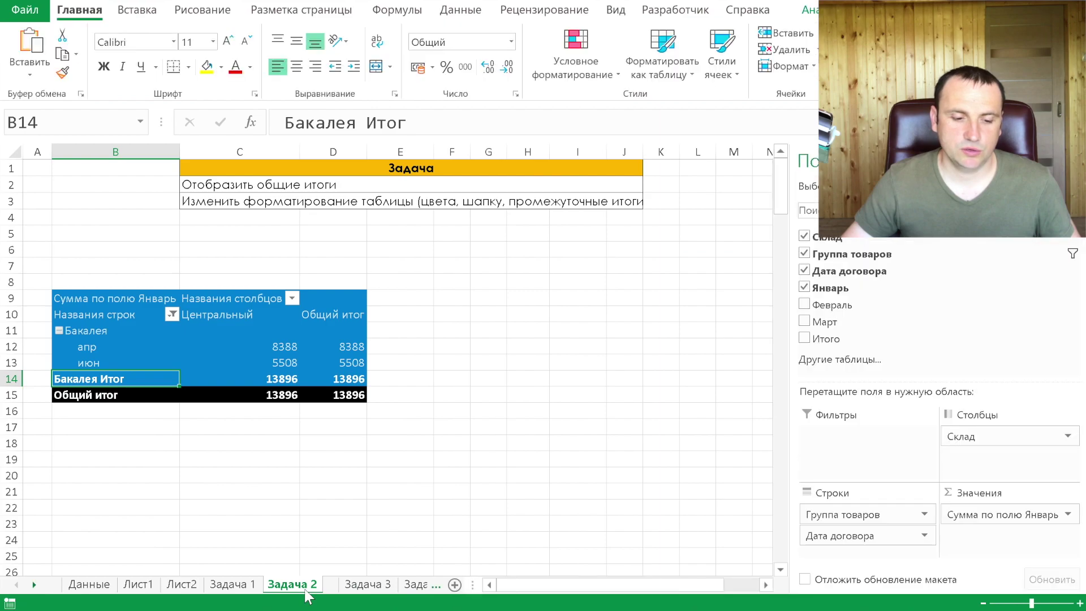
click(93, 363)
click(93, 335)
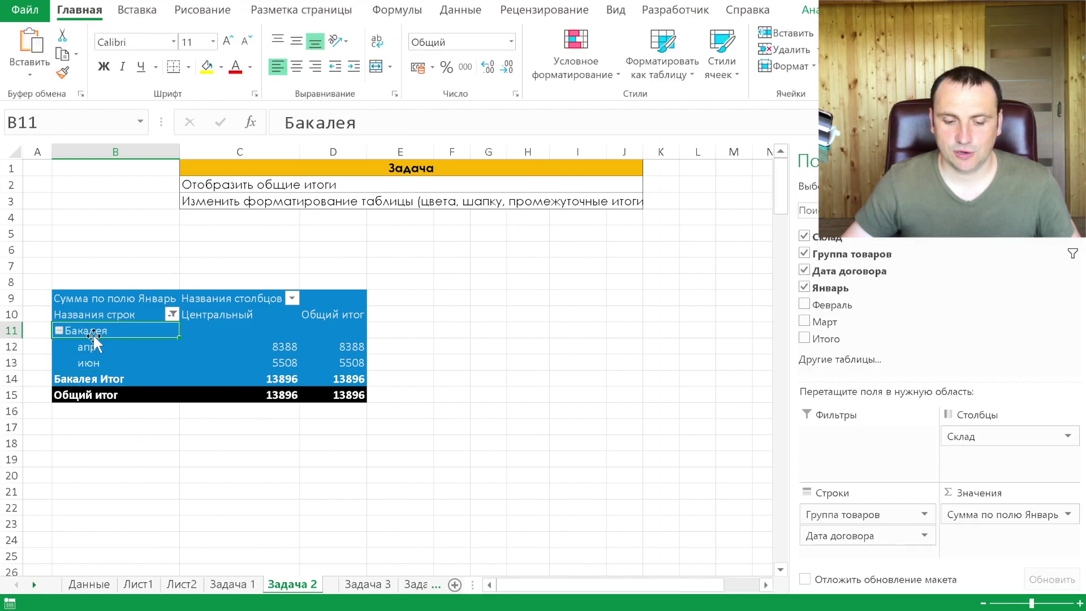
click(367, 585)
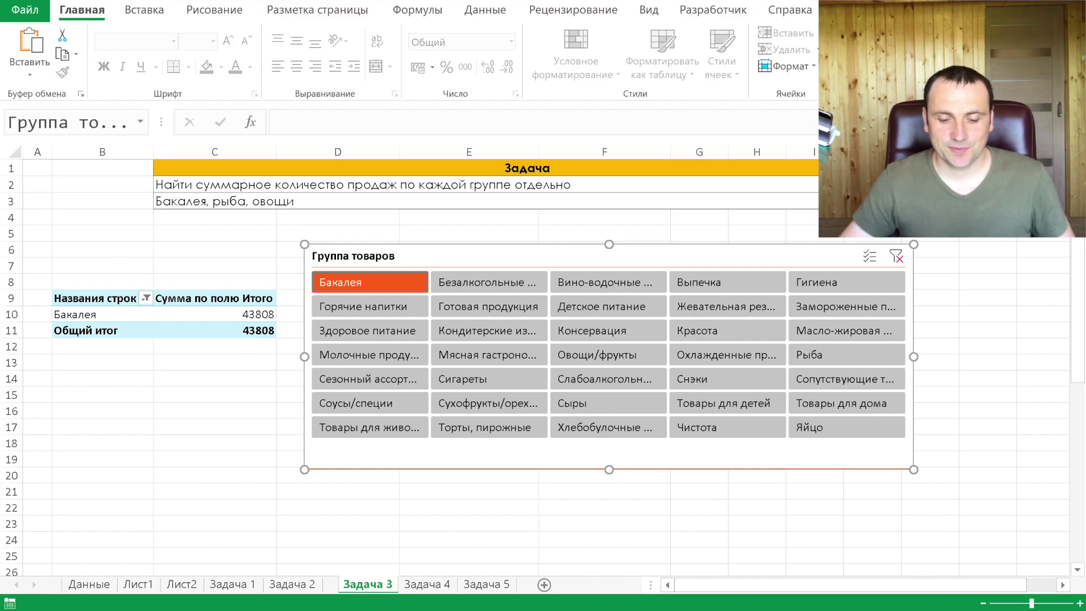
Step: On Задача 4, insert a Дата договора timeline for the pivot
click(423, 584)
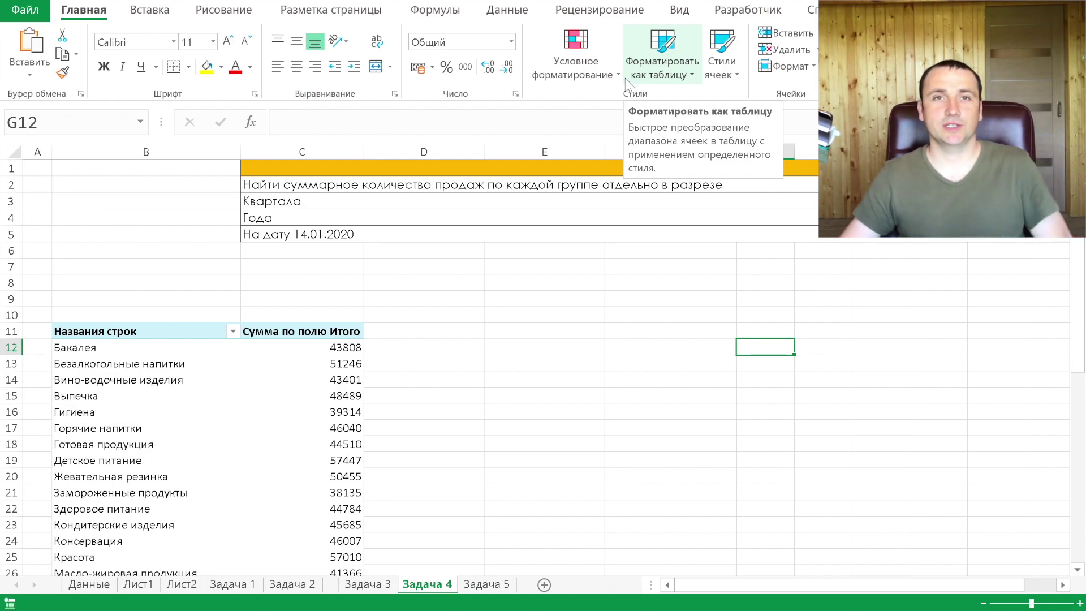
click(105, 355)
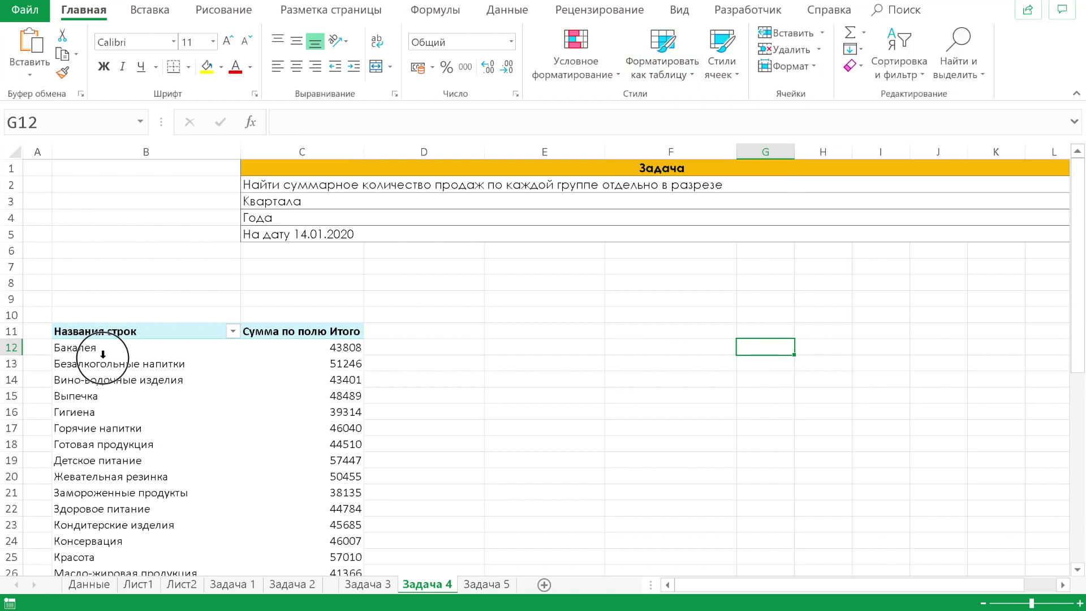
click(136, 10)
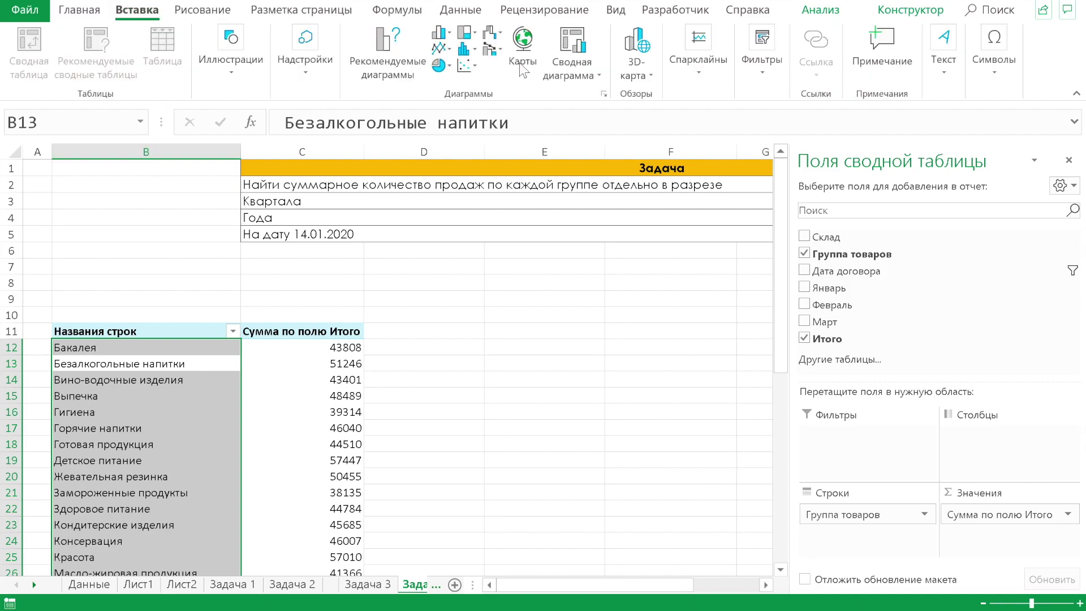
click(762, 60)
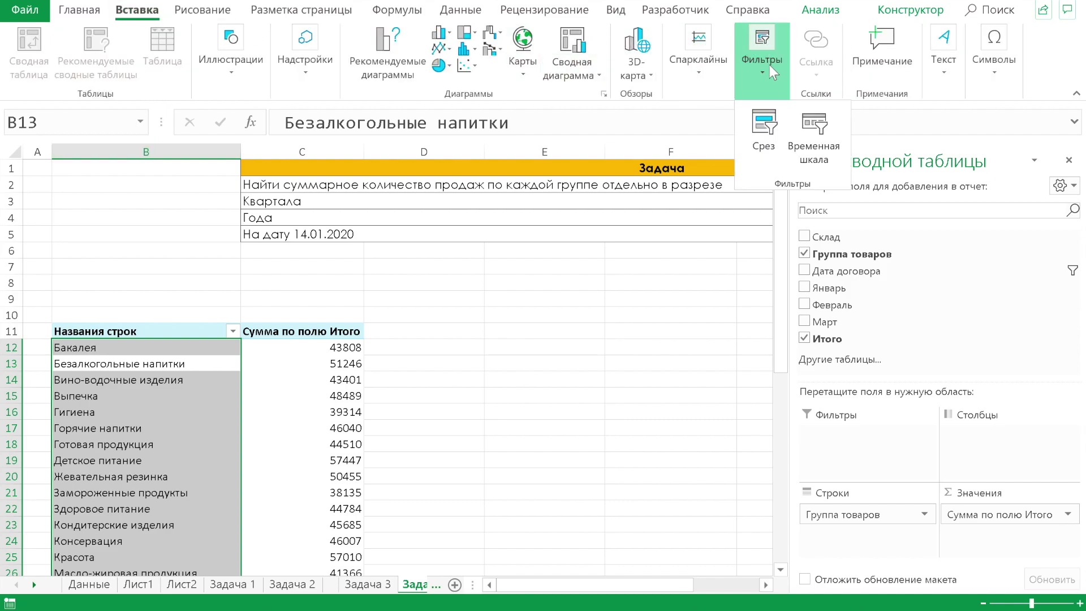
click(823, 130)
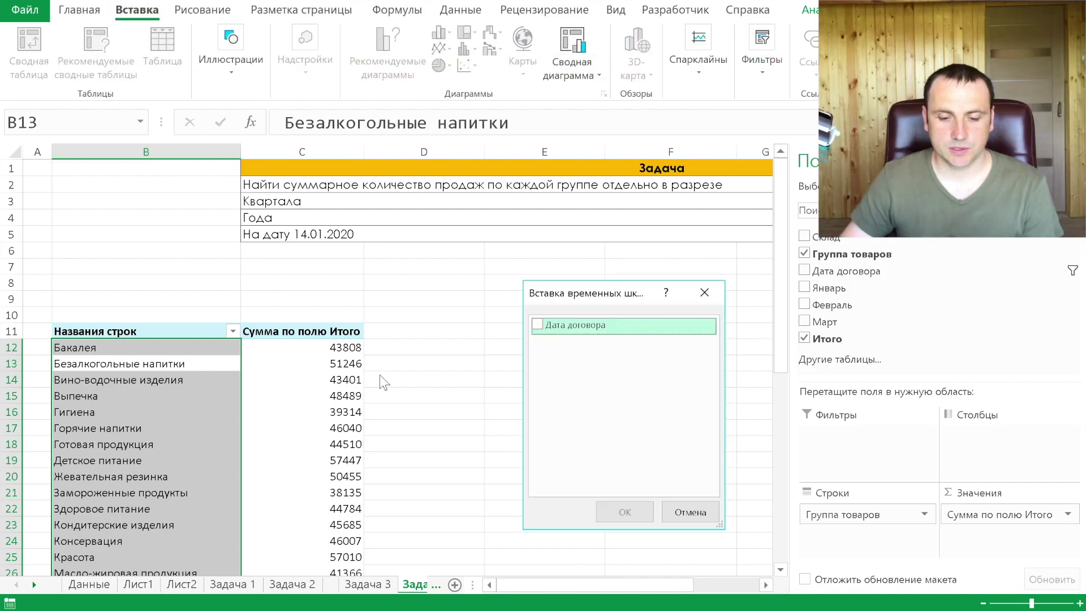
click(536, 325)
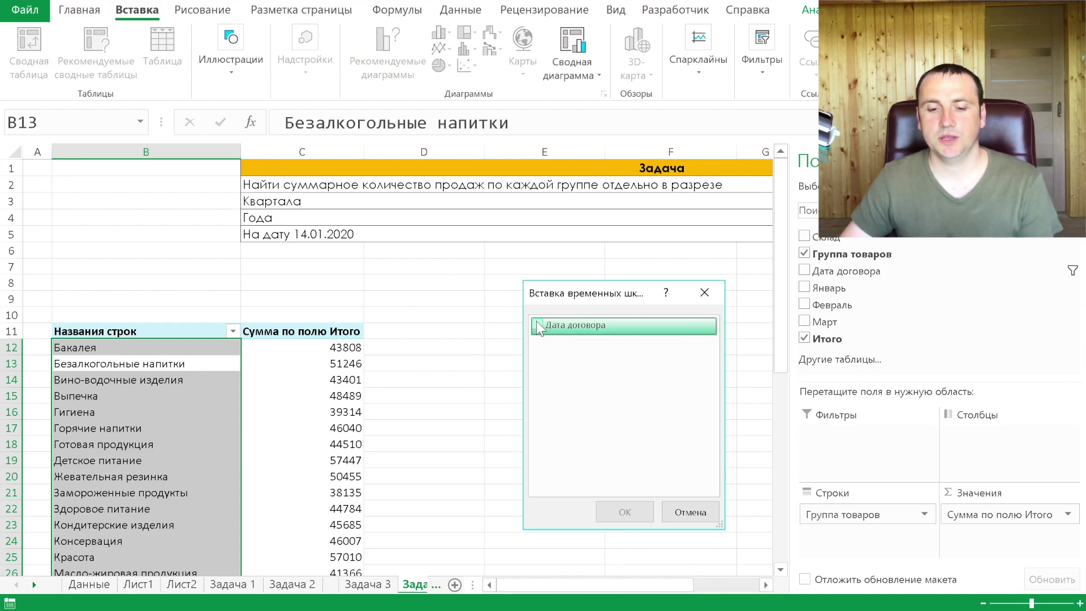
click(536, 326)
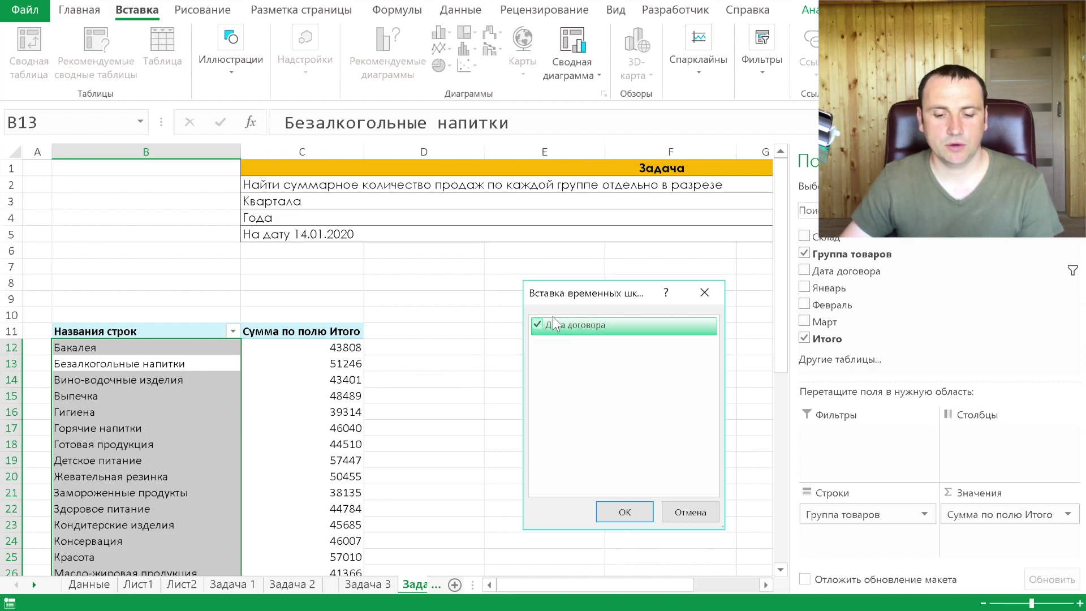
click(616, 511)
Step: Shift the timeline to the right and switch its level to years
drag(477, 312, 655, 303)
click(722, 339)
click(740, 362)
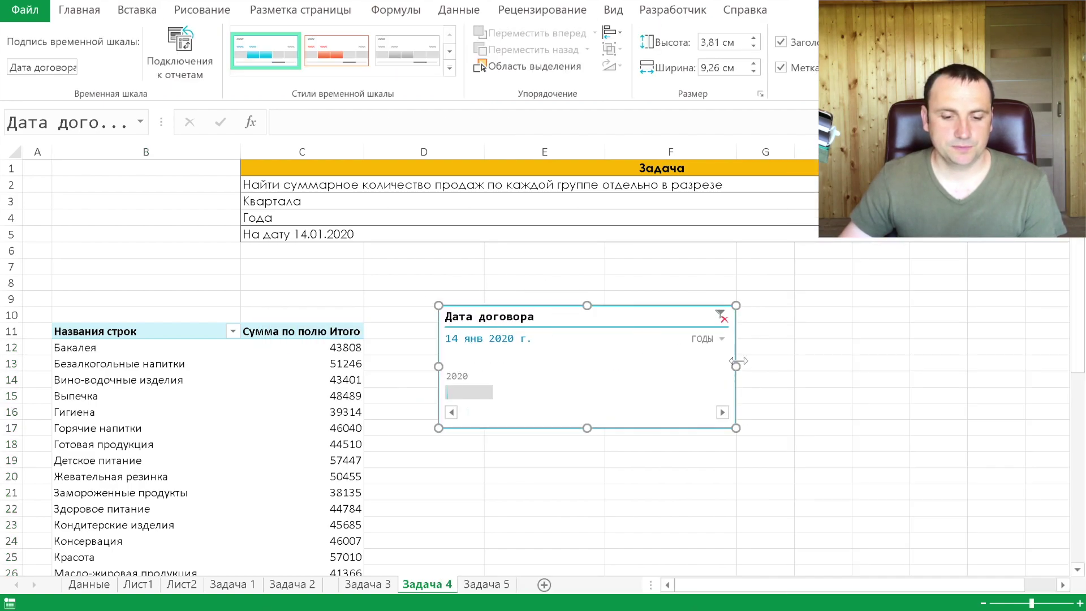
Step: Filter the timeline to 2020, then switch to quarters and select Q4 2020
click(460, 393)
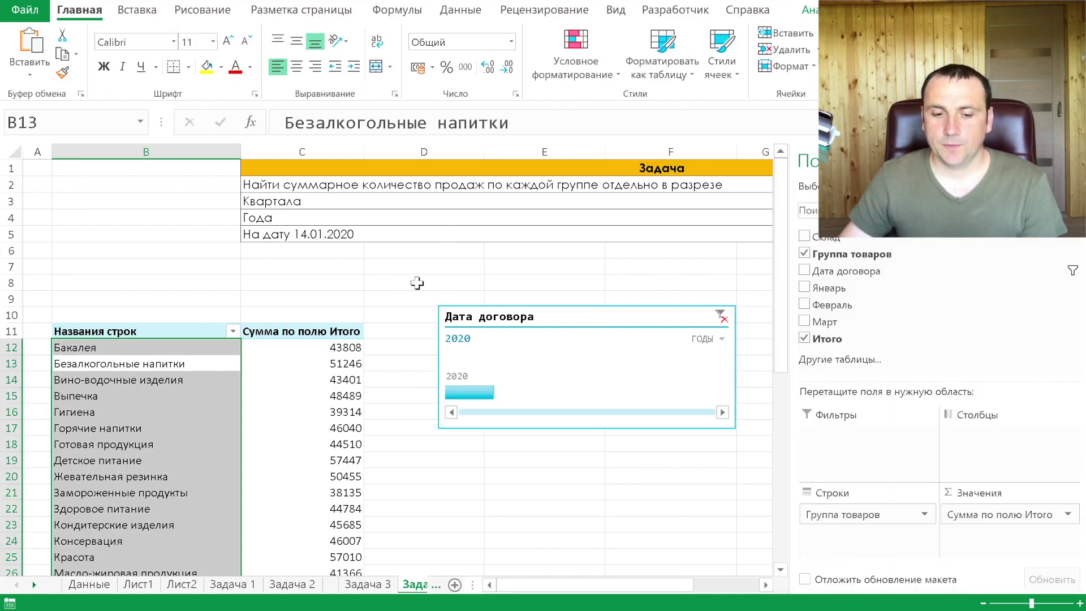
click(719, 342)
click(725, 380)
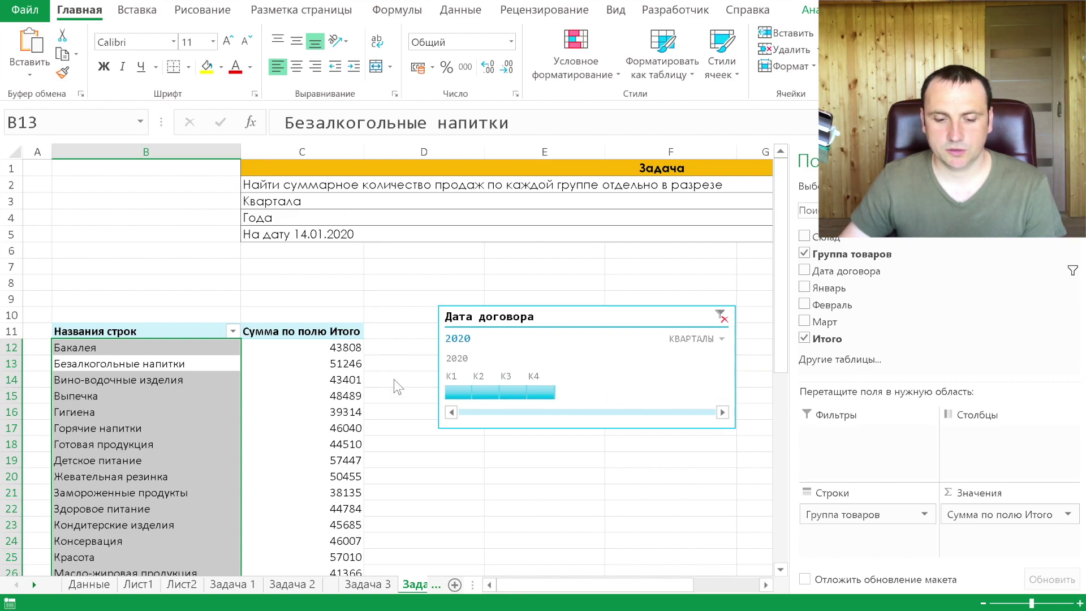
click(473, 396)
click(545, 392)
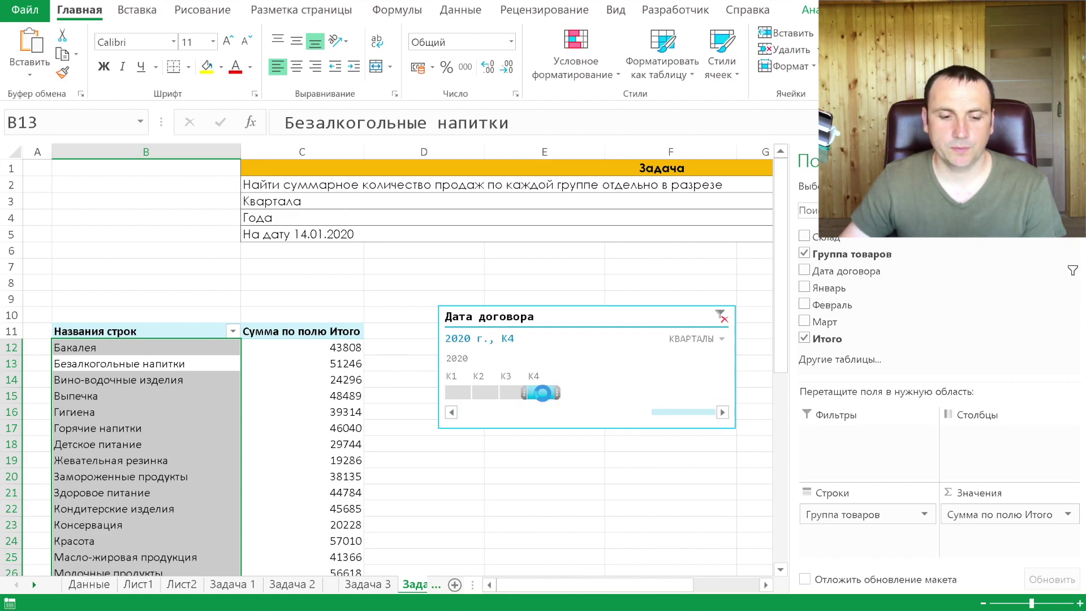
Step: Widen the timeline and select 14 January 2020, leaving Готовая продукция at 21429
click(622, 425)
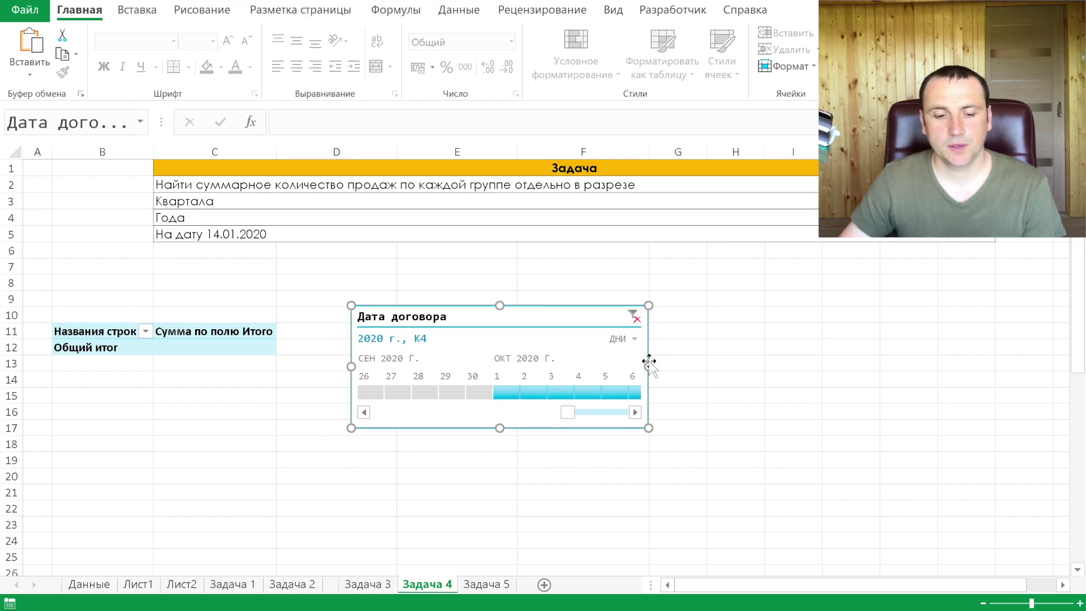
drag(684, 363, 722, 366)
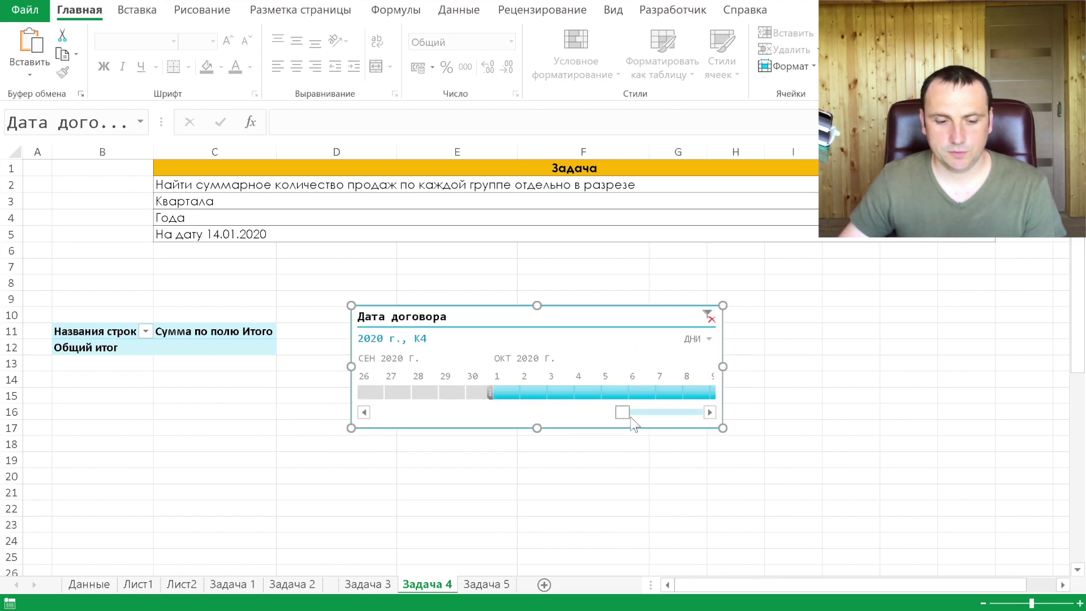
mouse_move(623, 415)
mouse_down()
mouse_move(651, 415)
mouse_move(449, 408)
mouse_move(327, 421)
mouse_up()
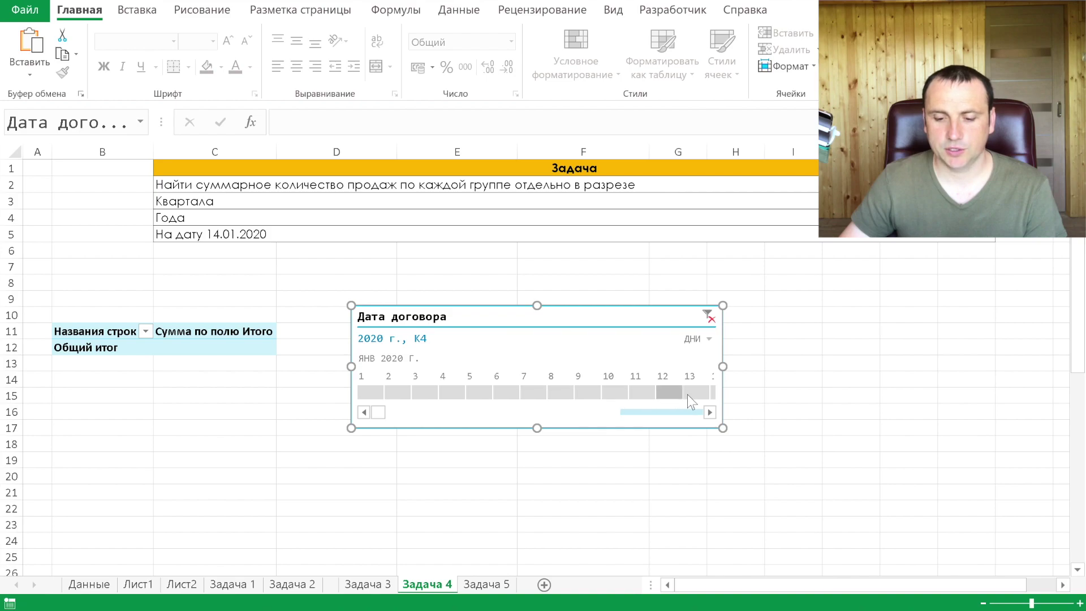
click(708, 409)
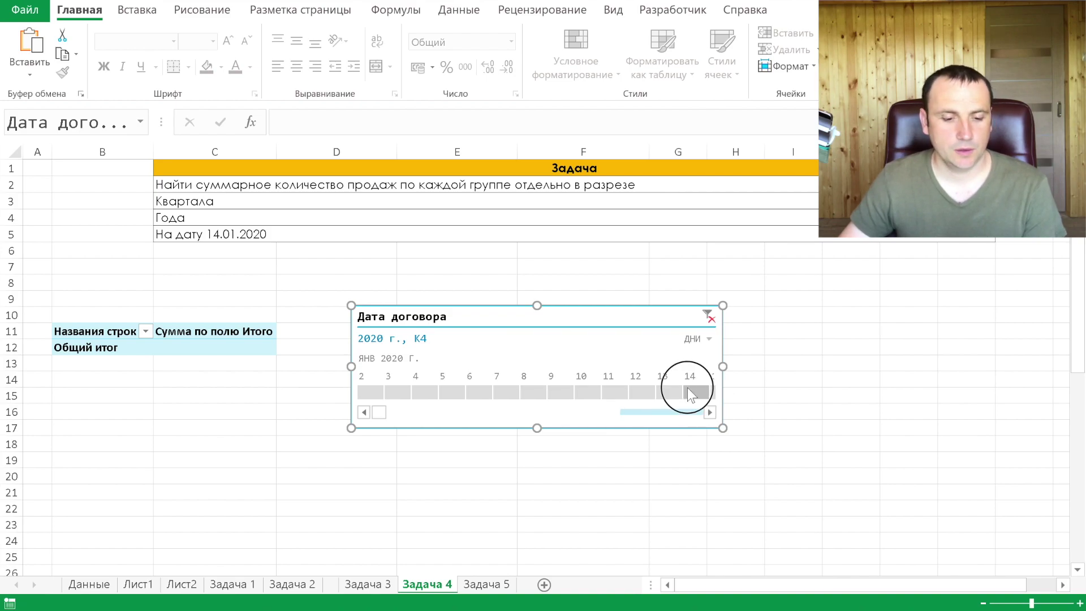
click(693, 392)
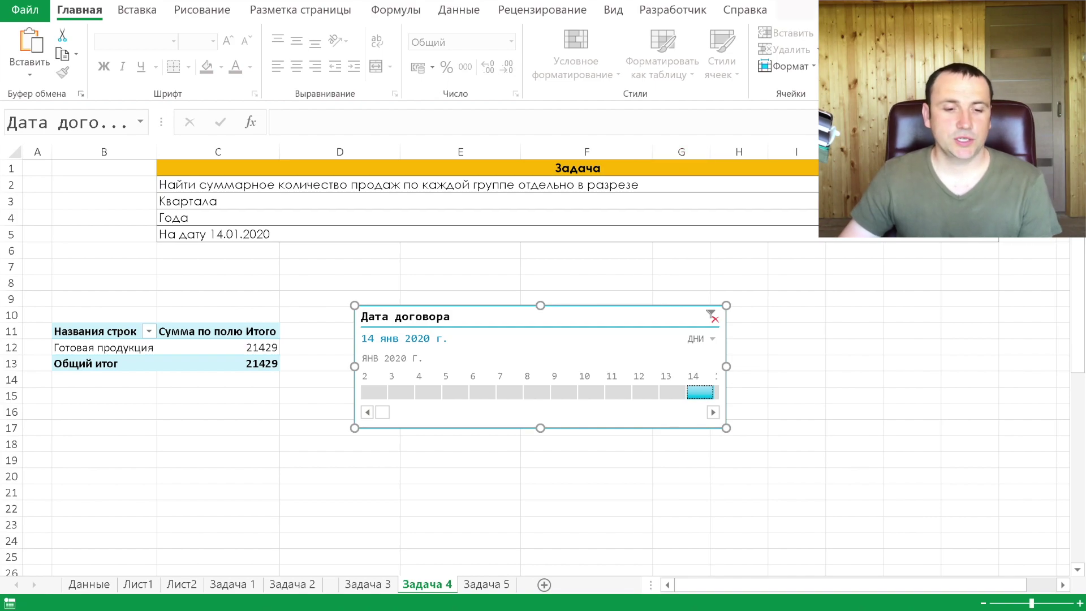
click(866, 9)
click(197, 69)
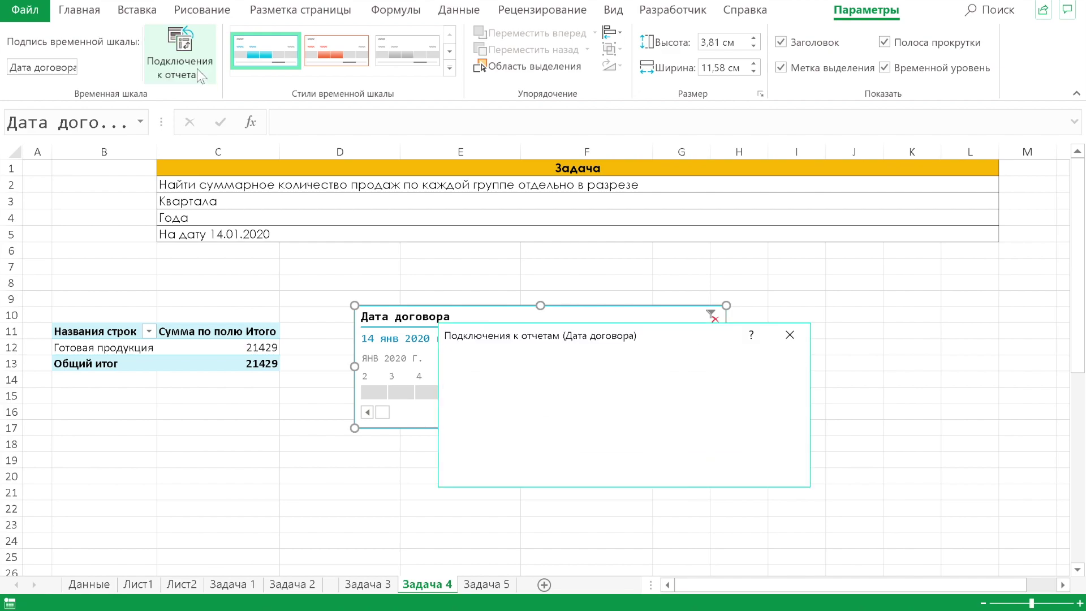
Step: Review the timeline's report connections (Сводная таблица4) and confirm them
click(450, 410)
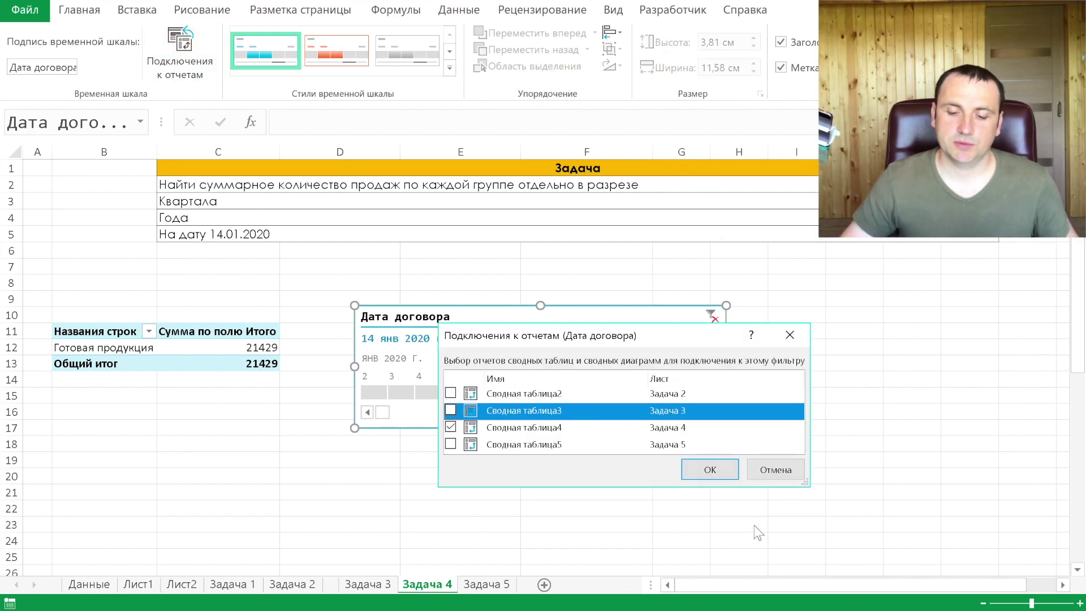
click(709, 471)
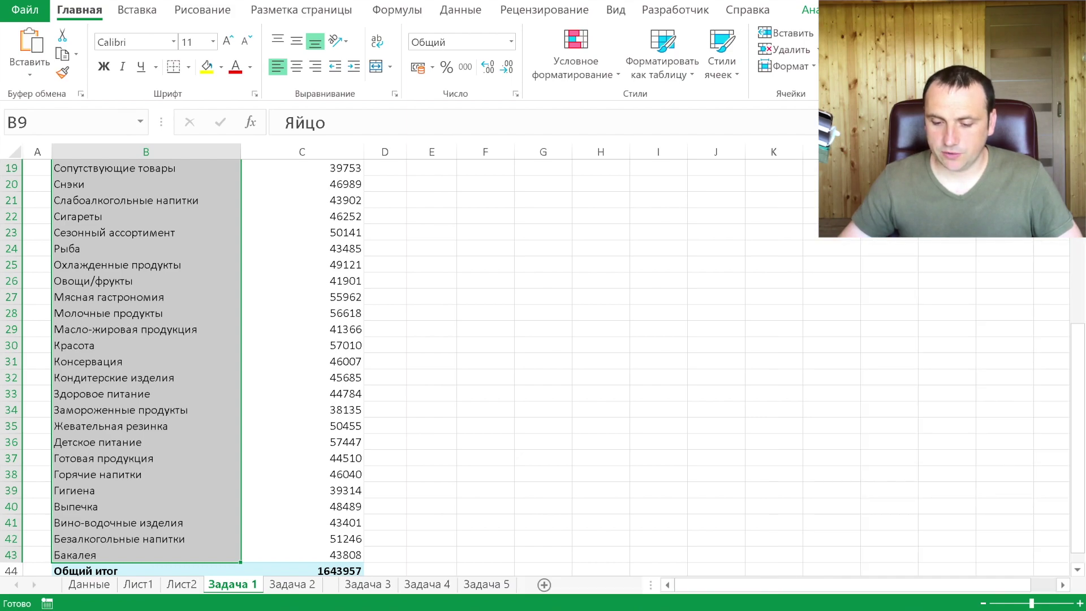
Step: Add the Количество readout to the status bar to count selected cells
right_click(818, 602)
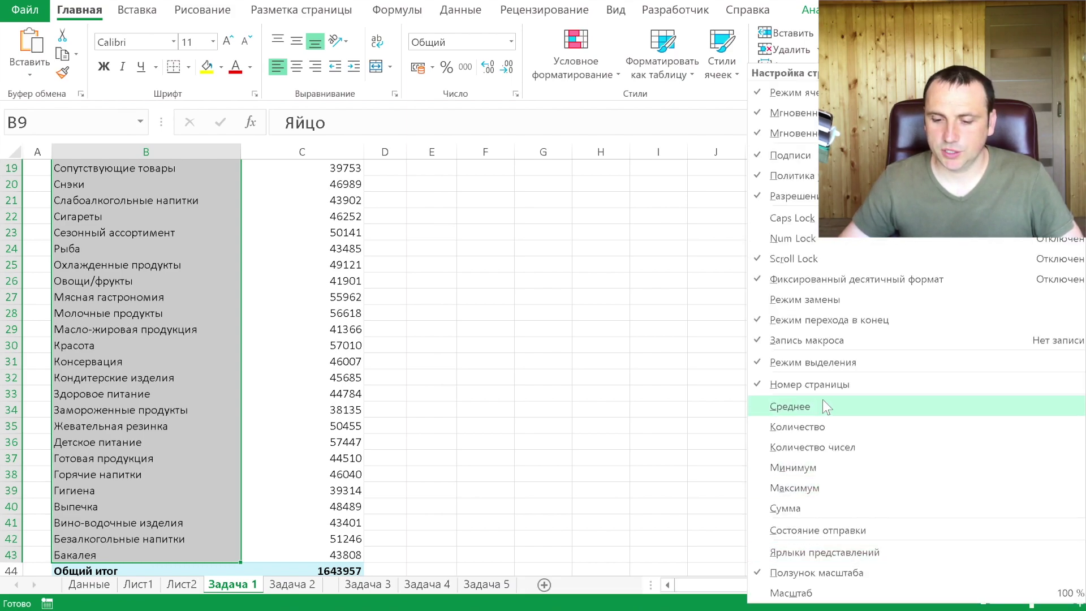
click(826, 425)
click(690, 447)
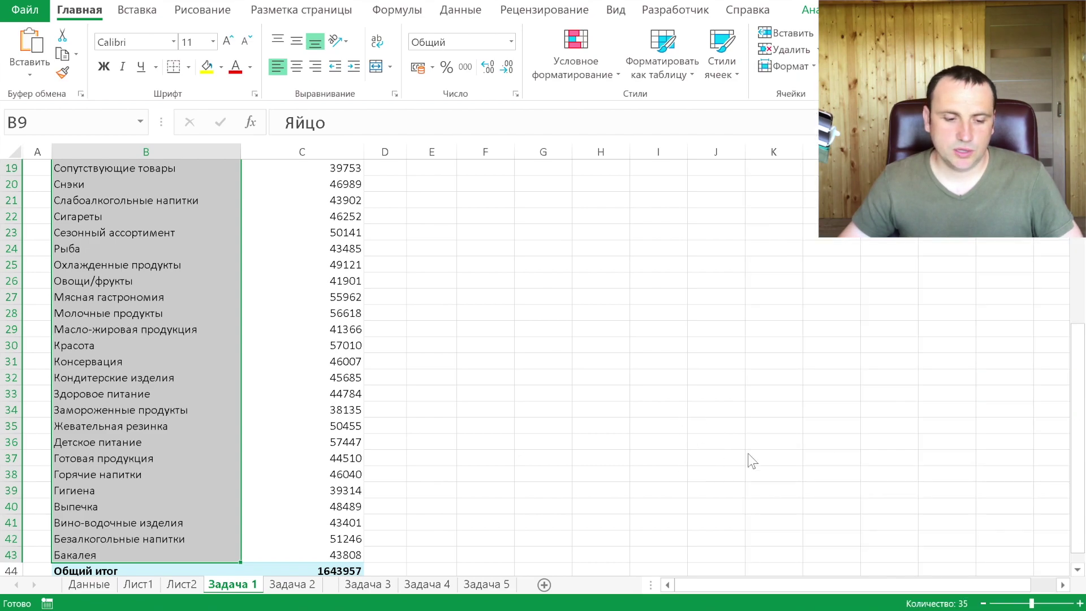
Step: Switch to the Задача 5 sheet and select the month labels B10:B15 (янв–июн)
scroll(151, 463, up, 2)
scroll(150, 463, up, 1)
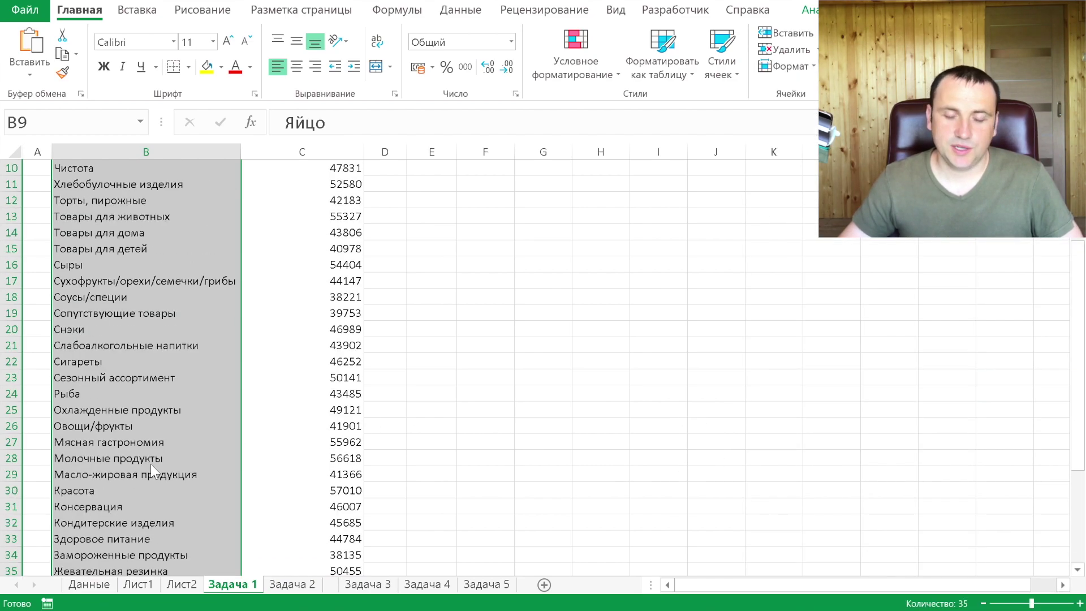
scroll(150, 464, up, 3)
scroll(151, 463, right, 3)
scroll(151, 464, right, 1)
scroll(159, 464, left, 4)
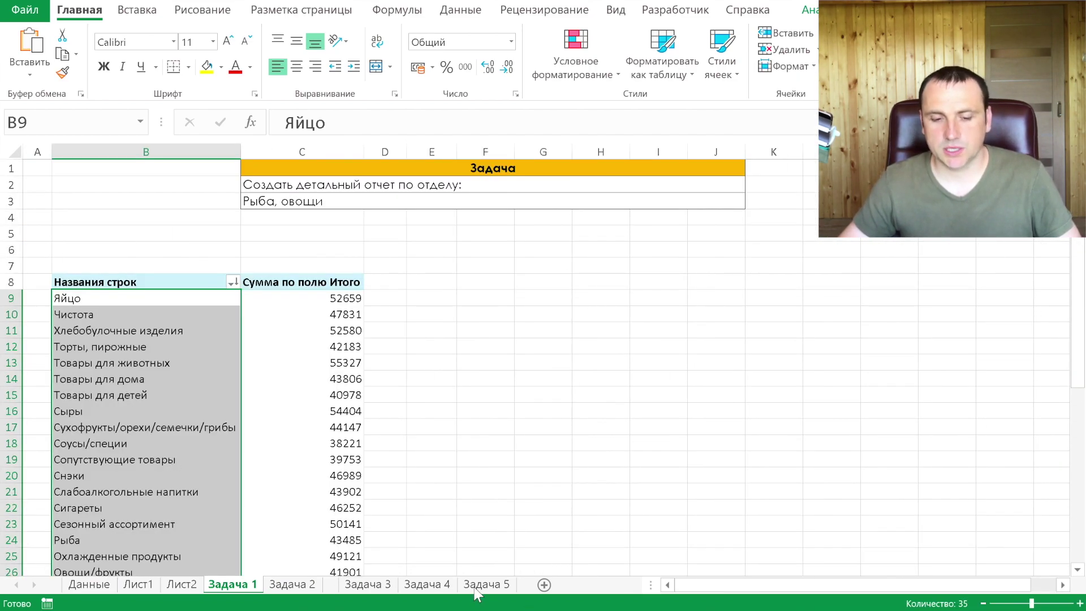
click(487, 584)
click(127, 335)
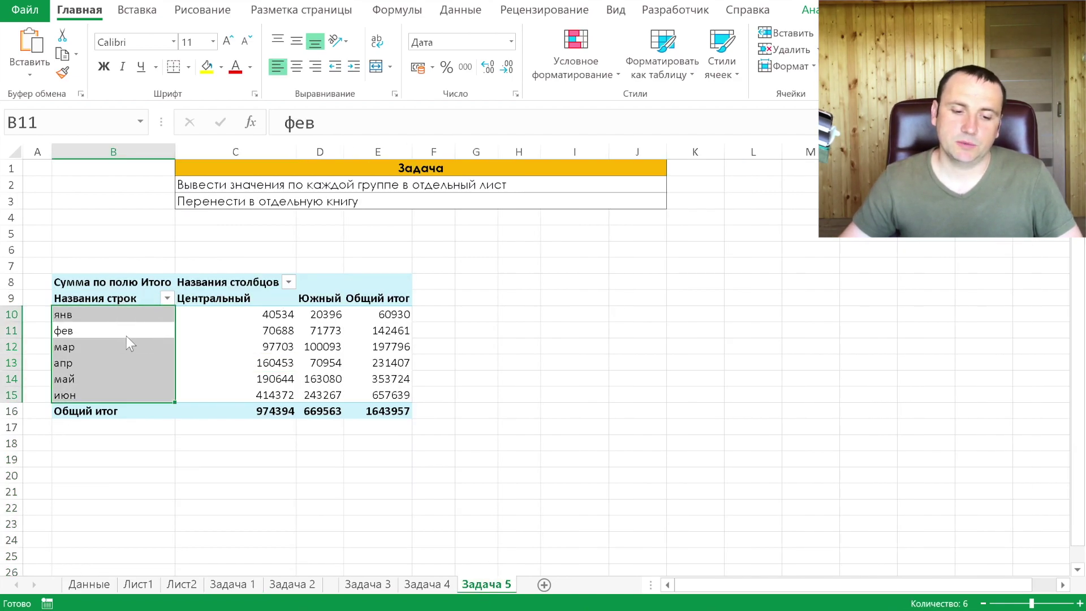
Step: Select a value cell in the Задача 5 pivot and choose Показать список полей from its shortcut menu
click(271, 359)
click(347, 334)
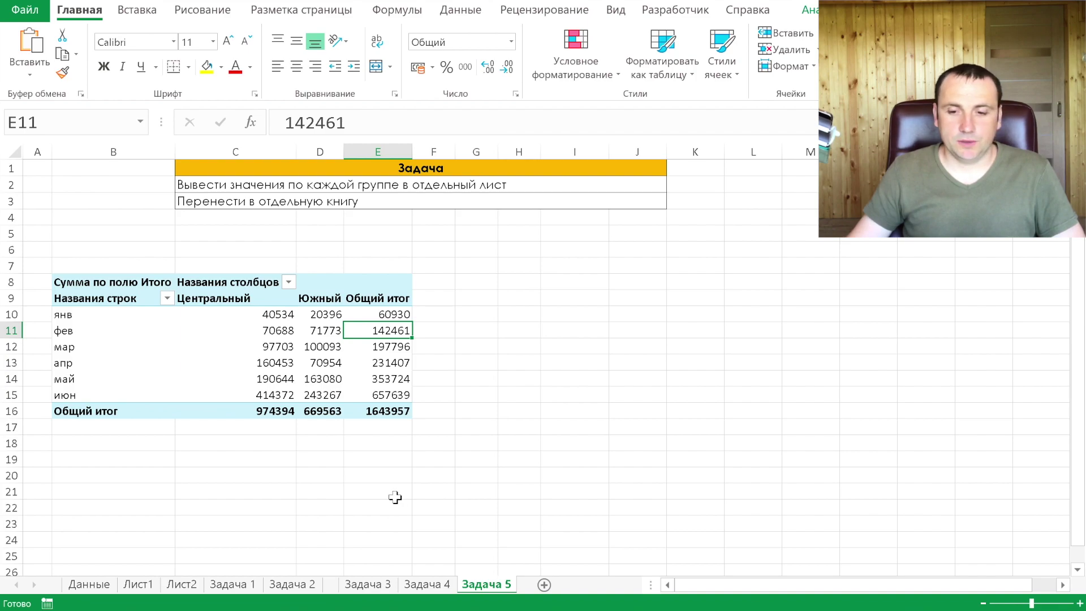
click(186, 346)
mouse_move(379, 363)
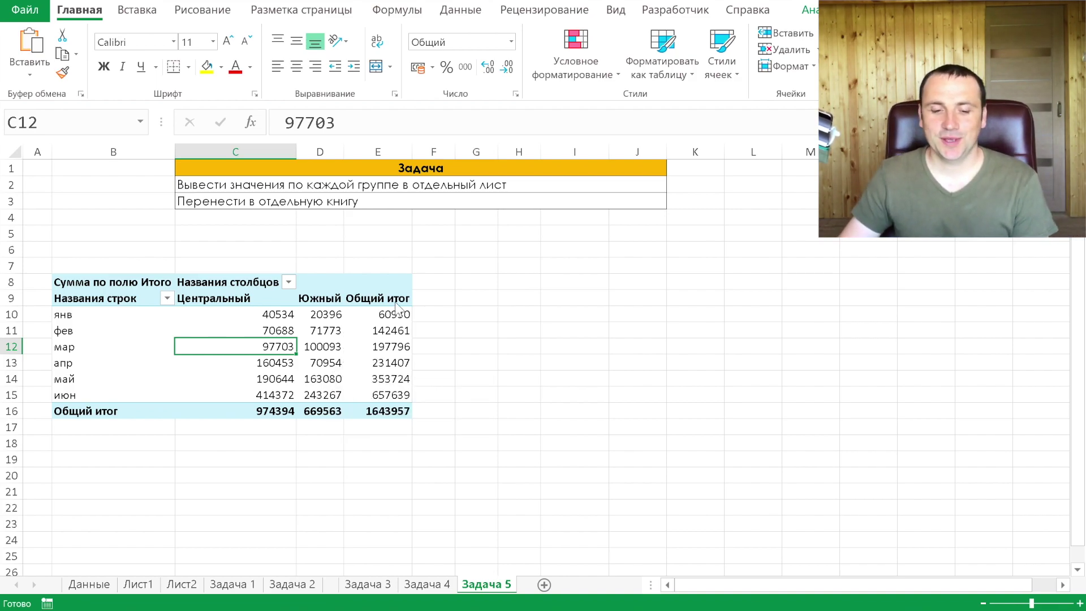
right_click(286, 330)
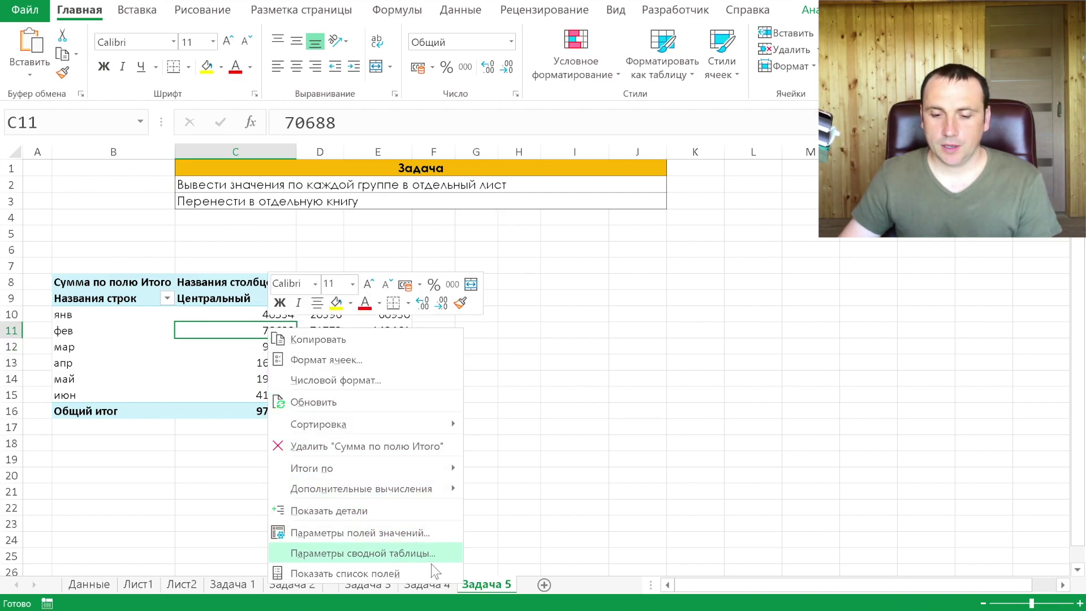
click(345, 573)
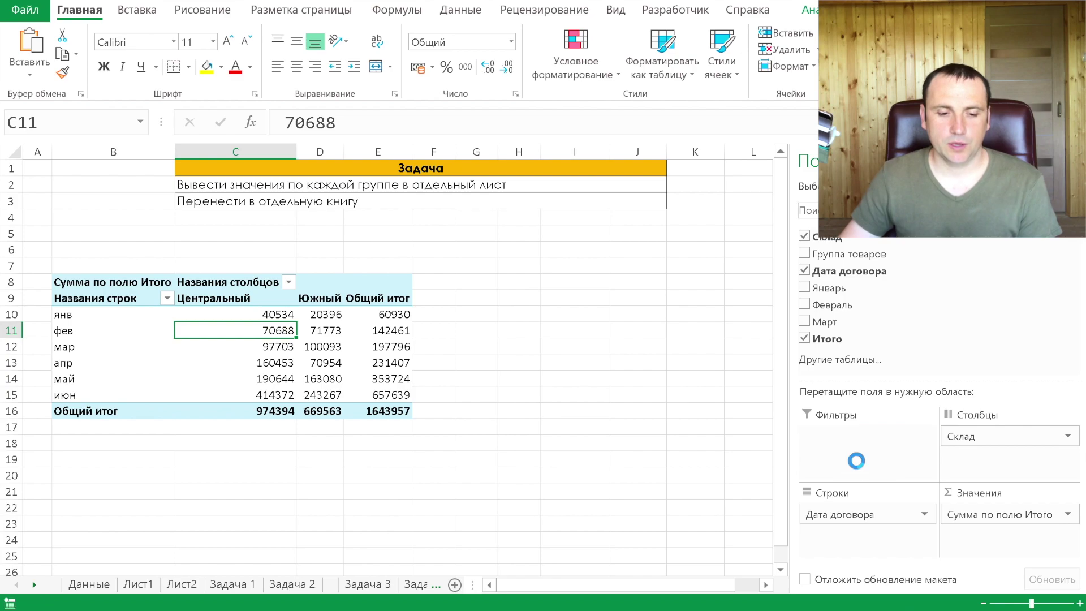
Step: Drag Группа товаров into the Фильтры area, leaving the report filter on (Все)
drag(891, 259, 866, 452)
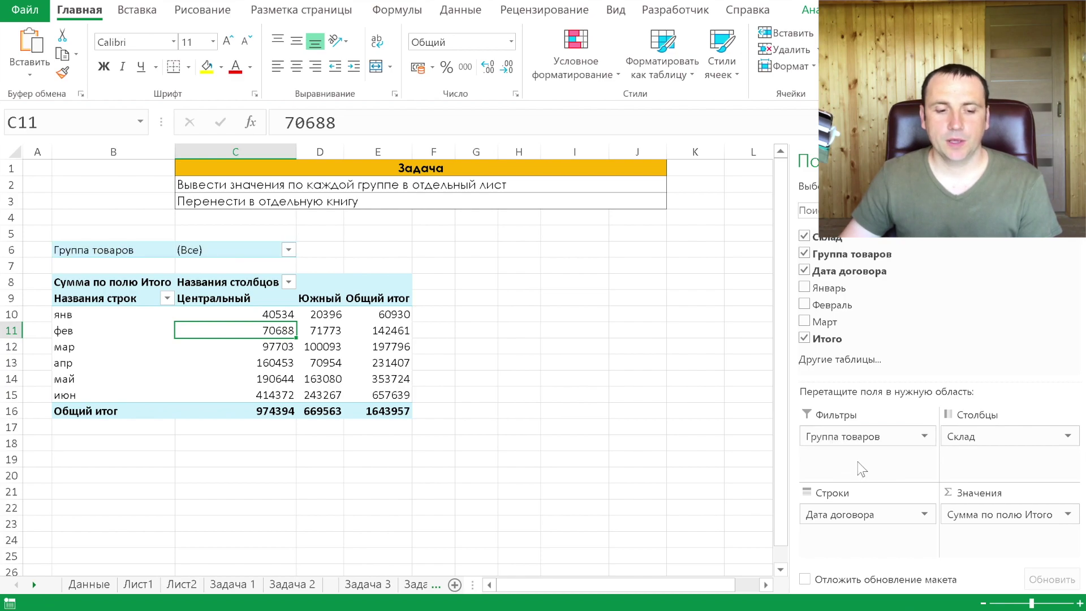
click(288, 250)
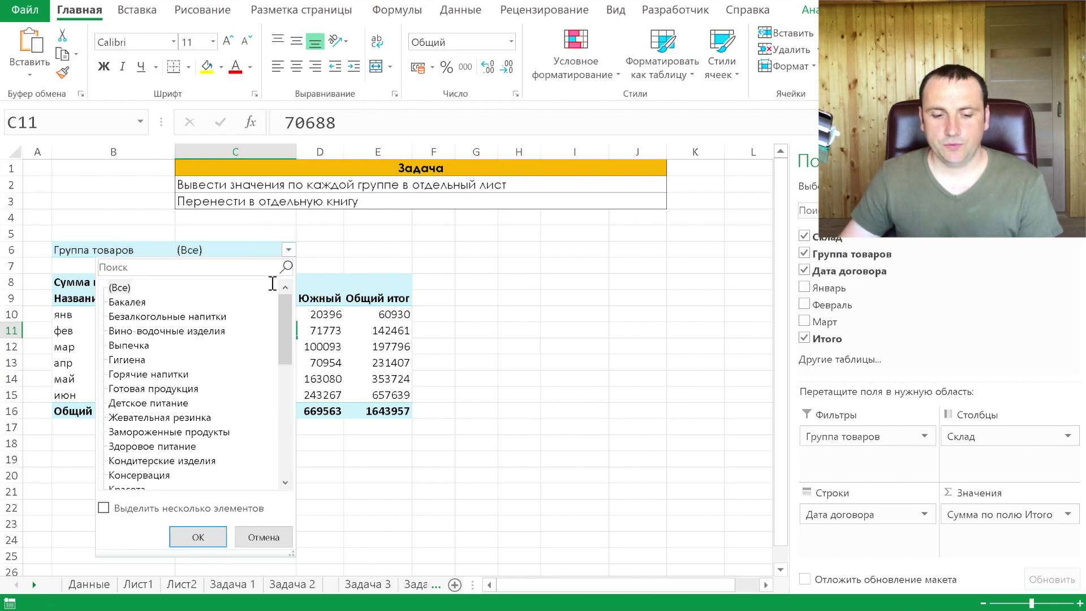
click(263, 537)
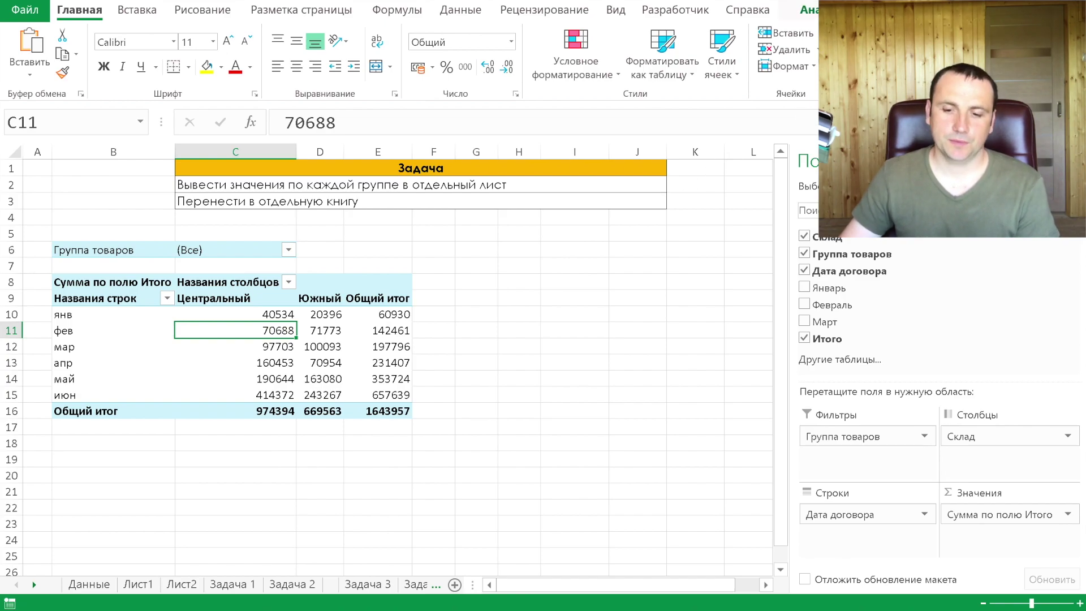
Step: Use Отобразить страницы фильтра отчета on Группа товаров to create one pivot sheet per group
click(820, 9)
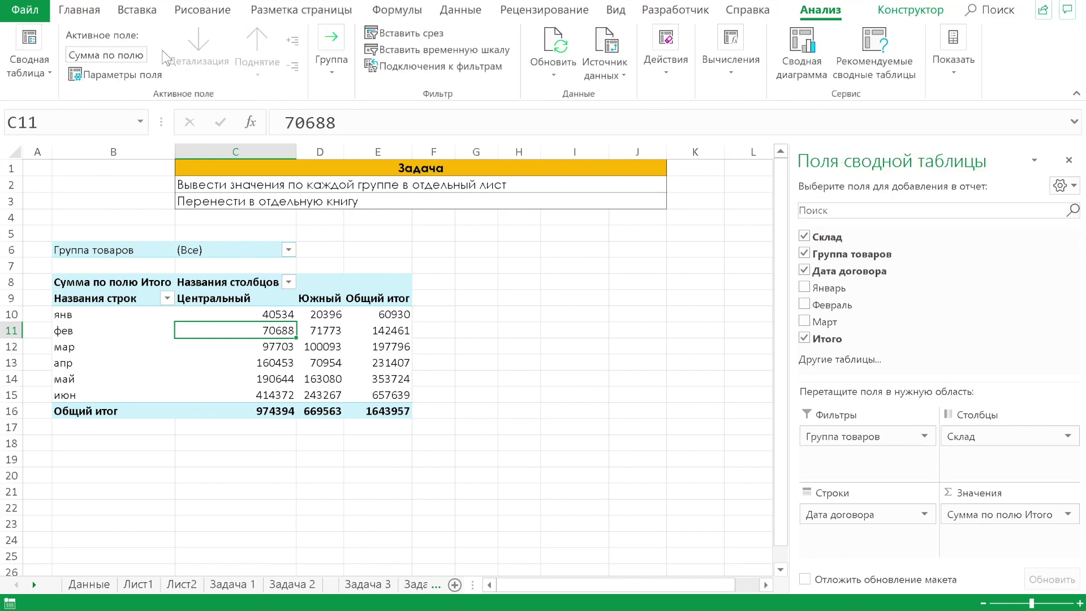
click(48, 71)
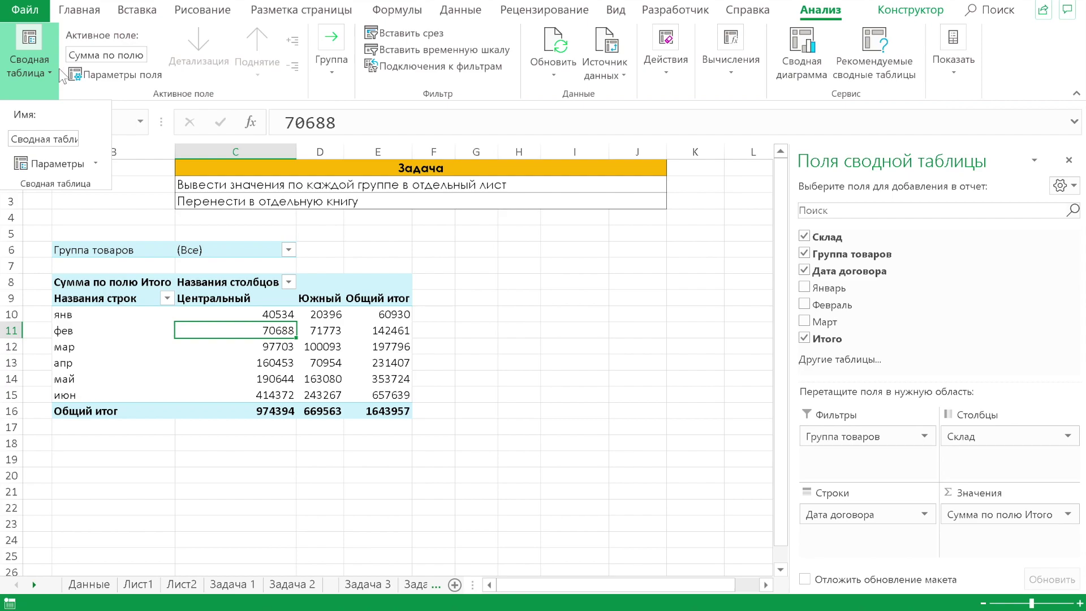
click(50, 72)
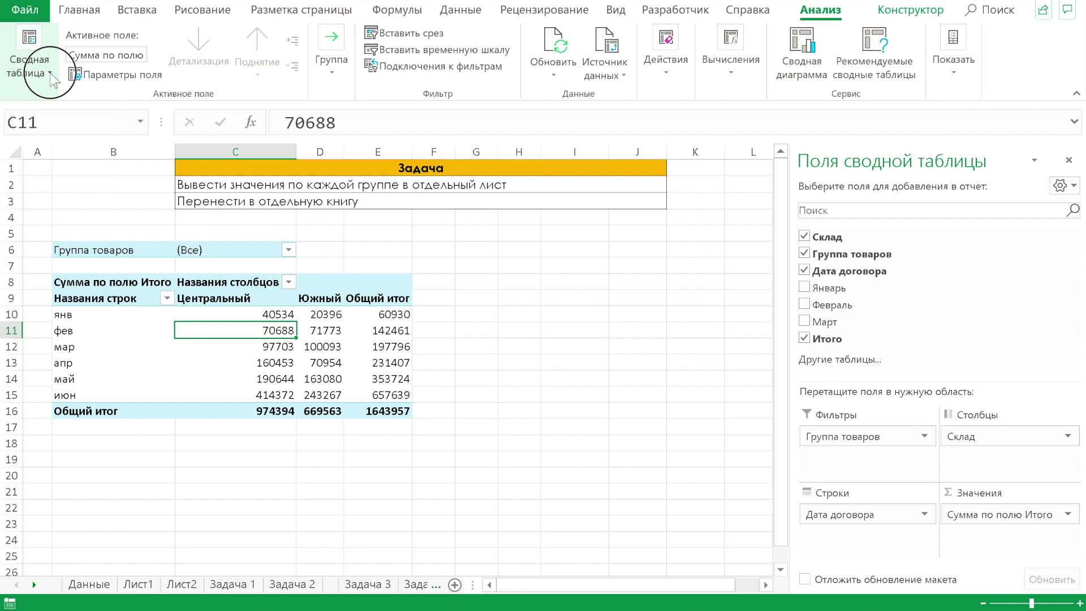
click(50, 72)
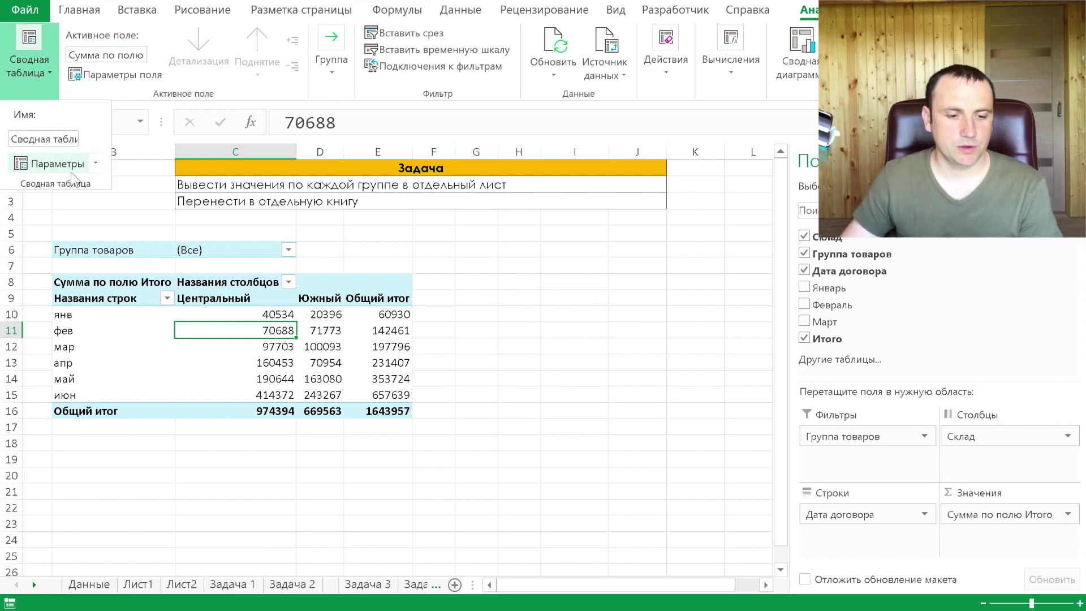
click(95, 164)
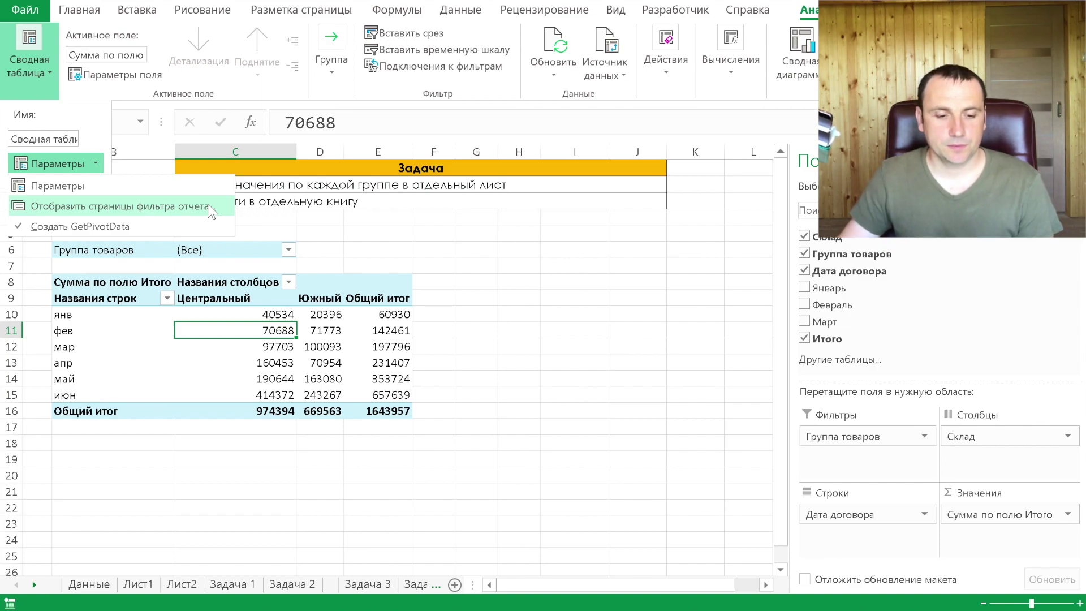
click(211, 211)
click(636, 453)
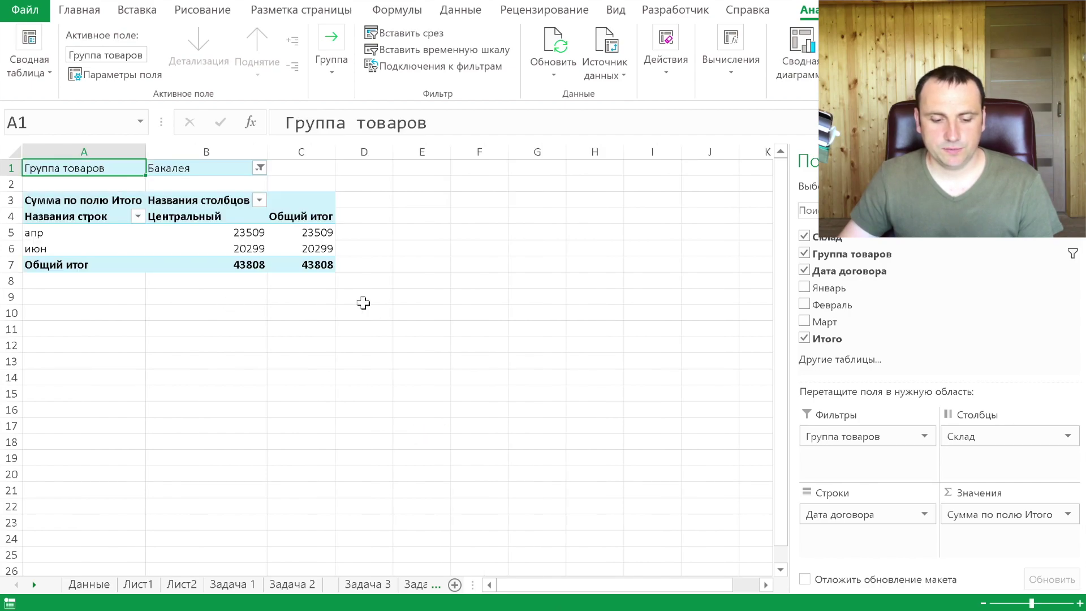
Step: Jump to the generated Красота sheet using the sheet list
click(34, 584)
click(34, 584)
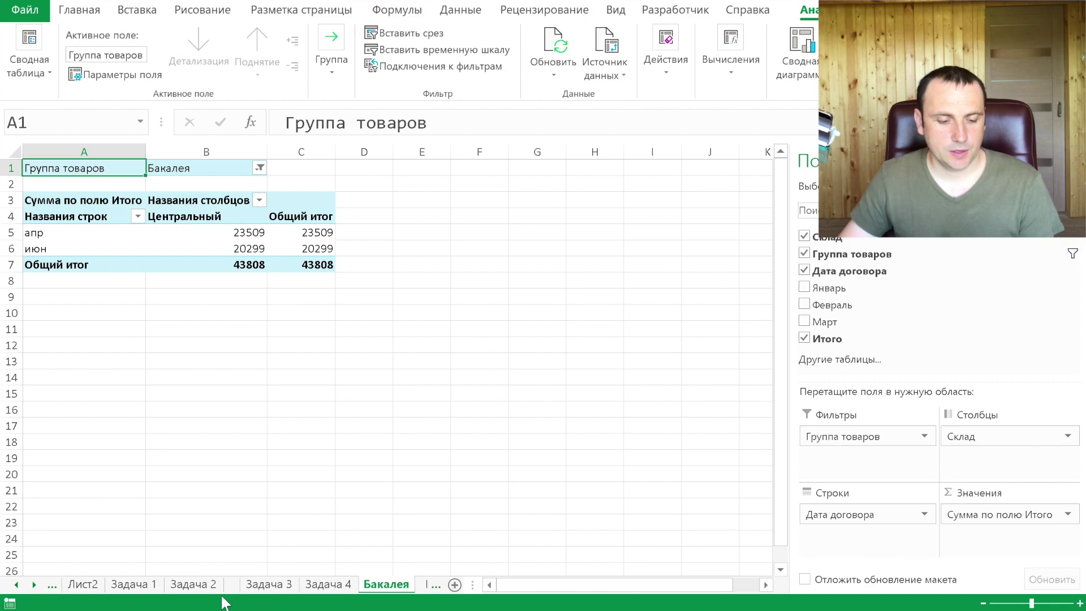
right_click(17, 585)
drag(233, 333, 233, 383)
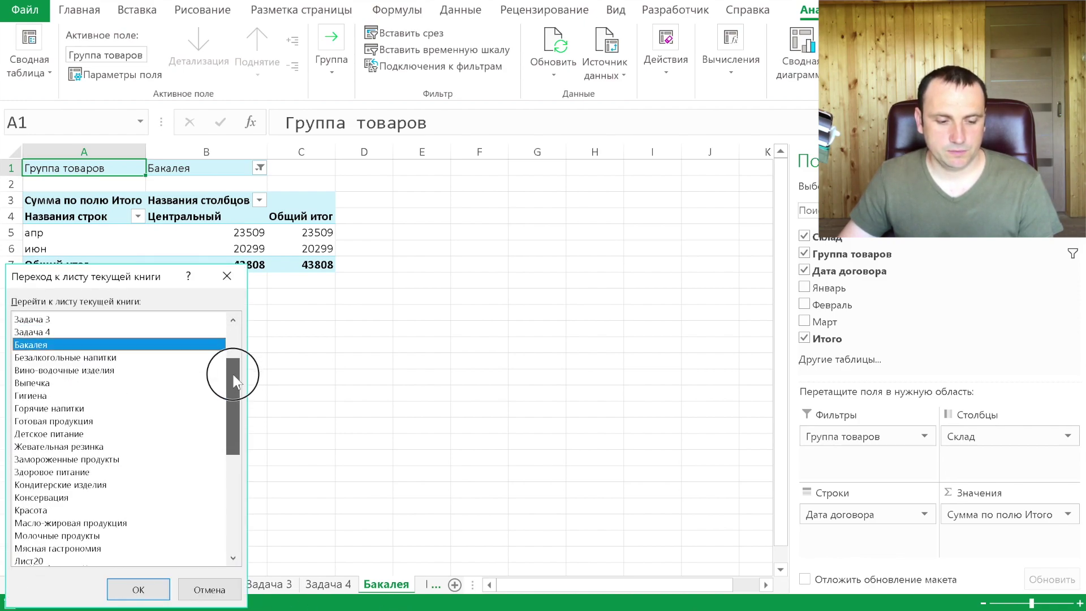
click(57, 472)
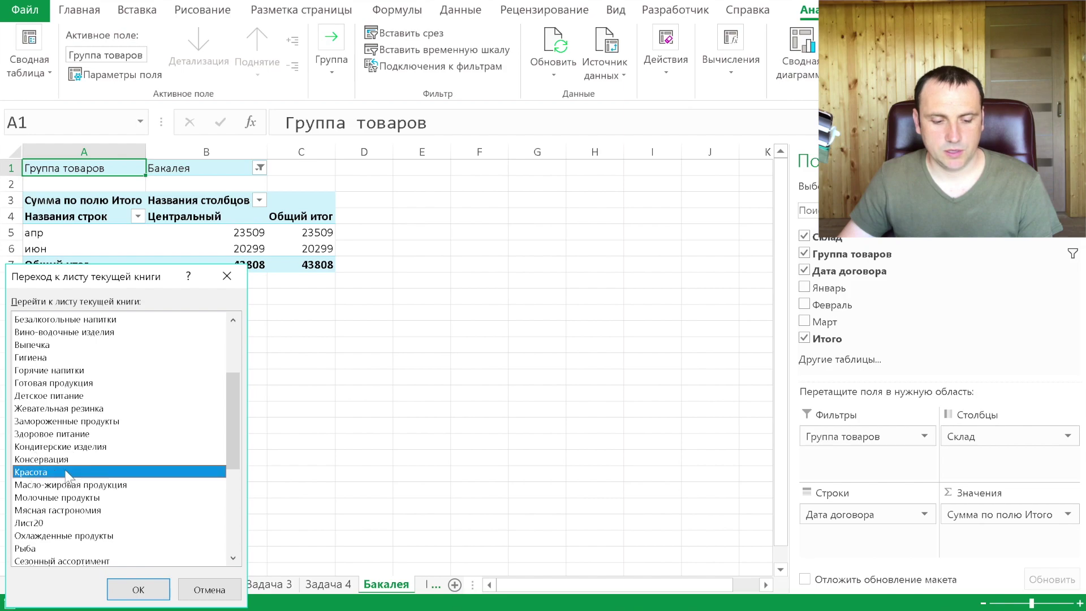
click(137, 592)
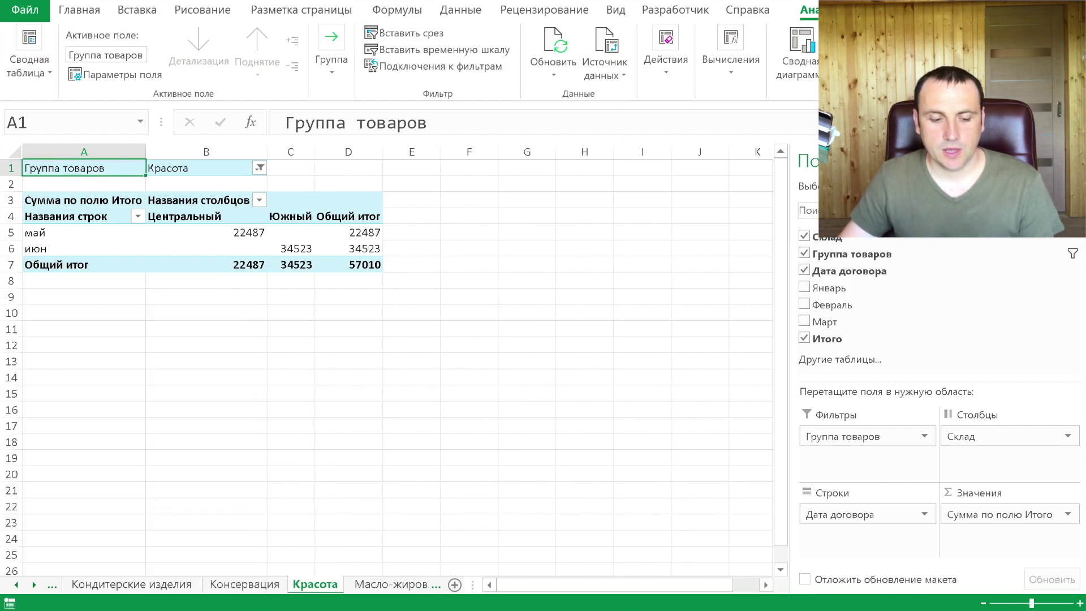
Step: Jump to Лист20, the sheet holding the Овощи/фрукты pivot
right_click(41, 589)
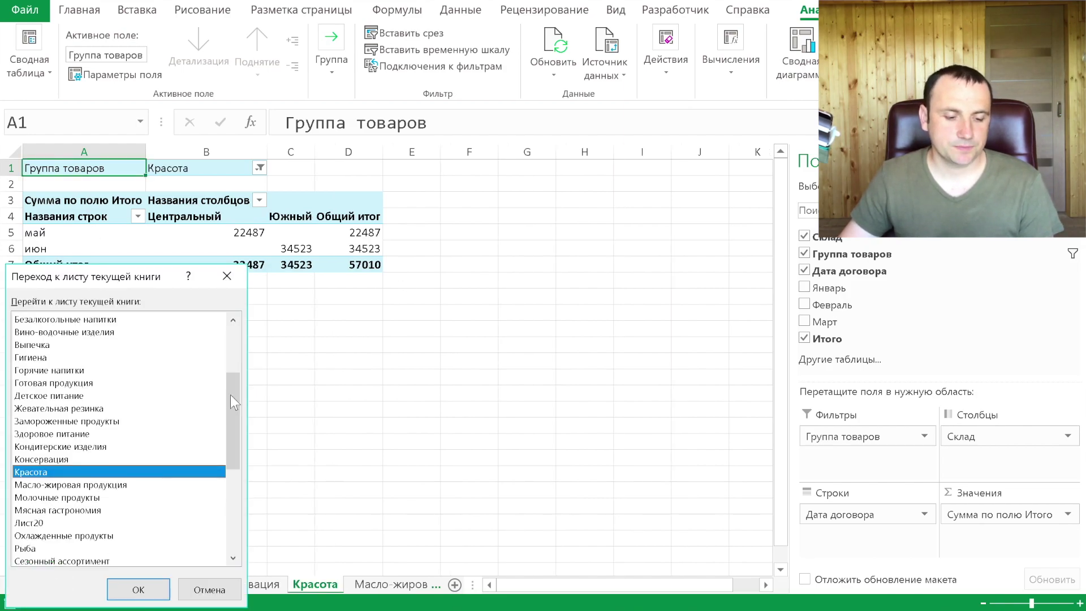
drag(239, 385, 238, 406)
click(46, 473)
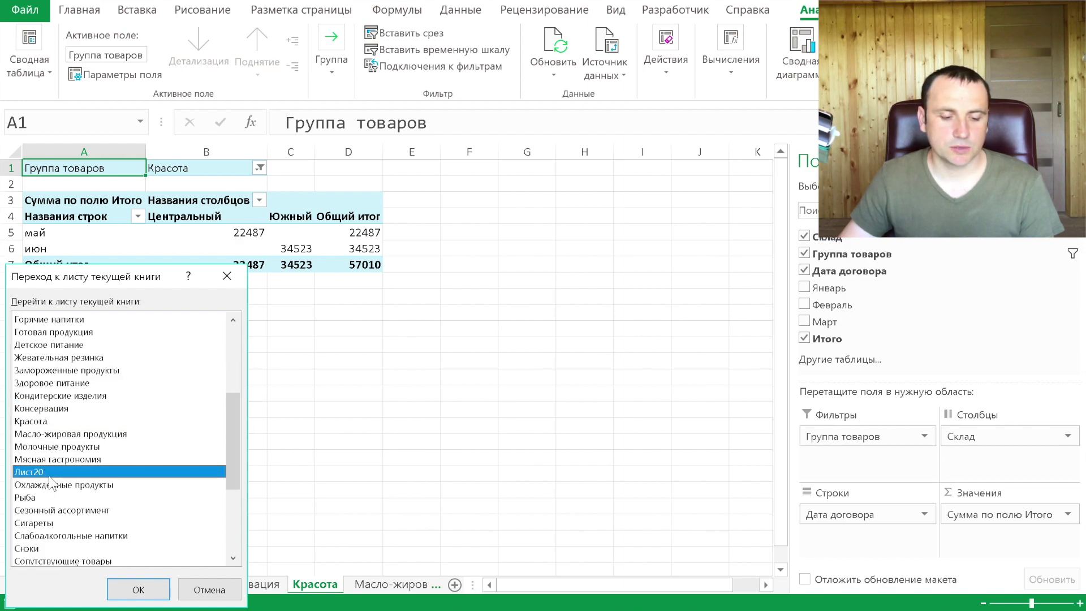
click(138, 589)
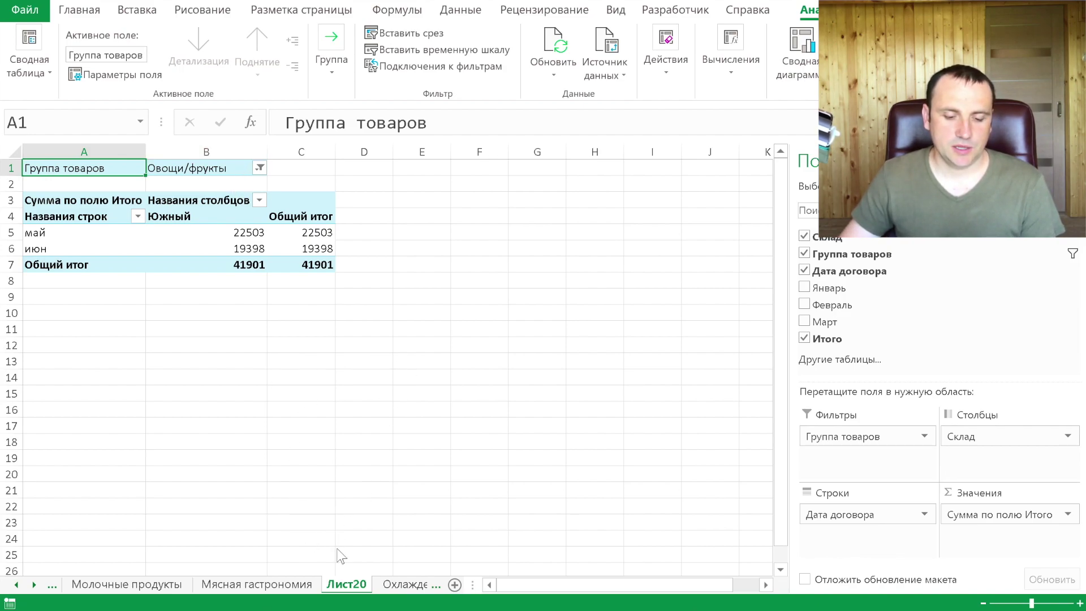
Step: Rename the Лист20 tab to 'овощи - фрукты' via Переименовать
right_click(348, 588)
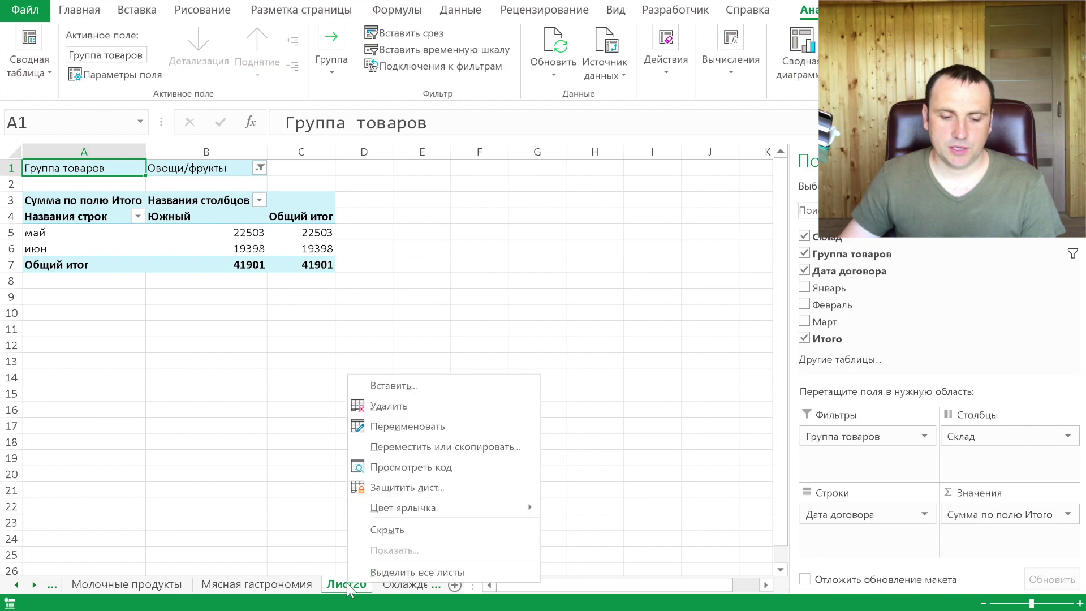
click(373, 426)
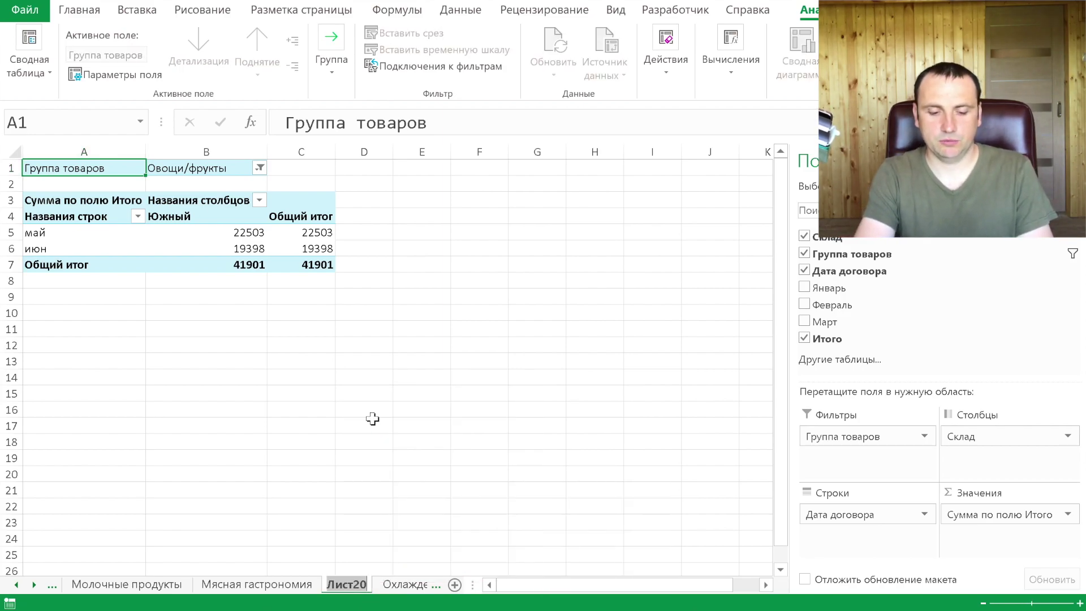
text(овощи)
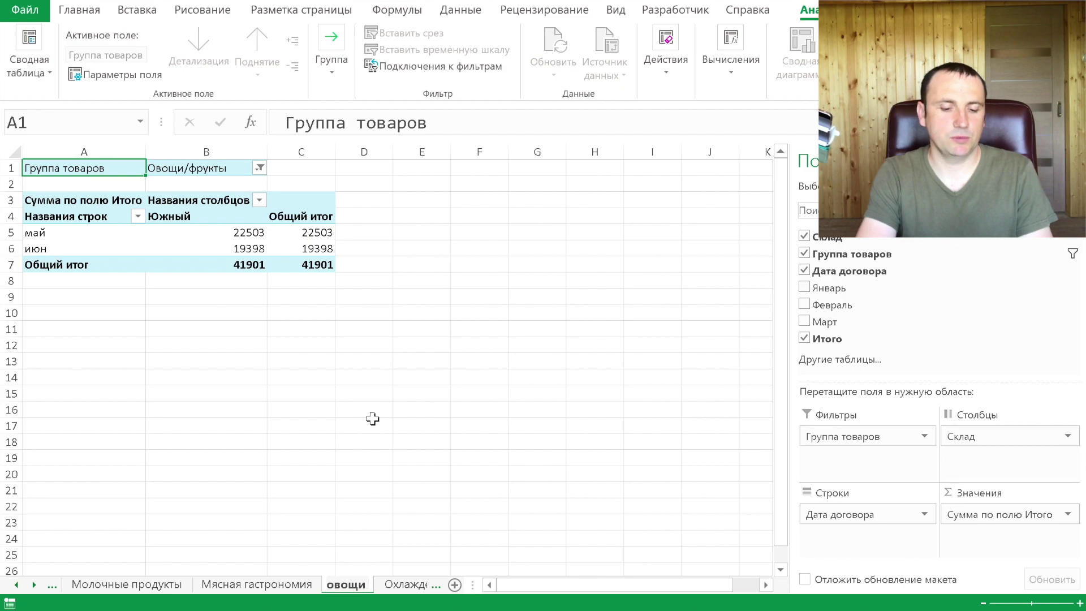
text( - фрук)
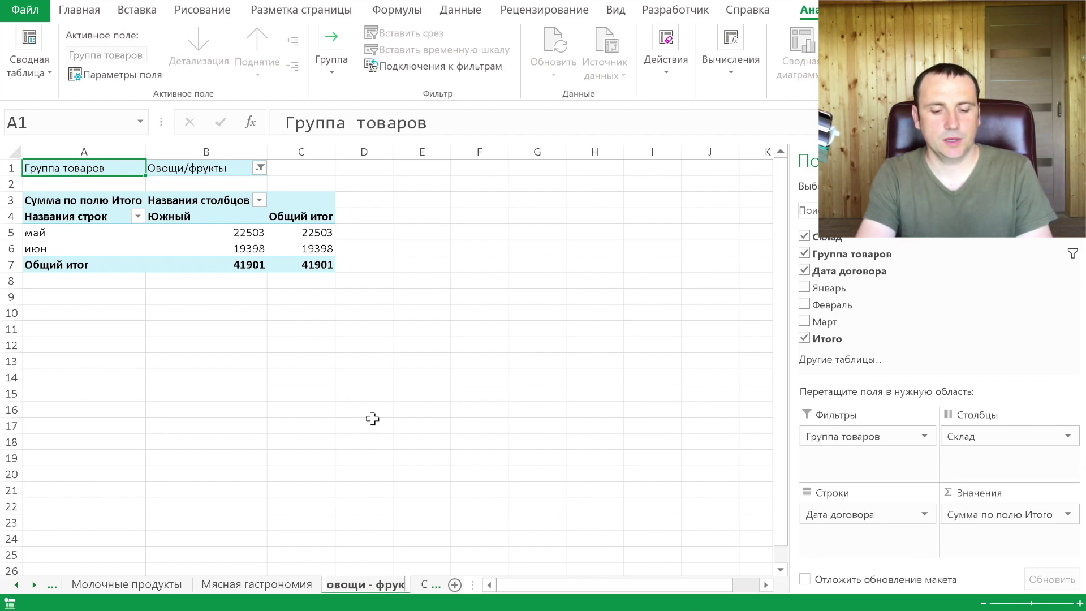
text(ты)
key(Return)
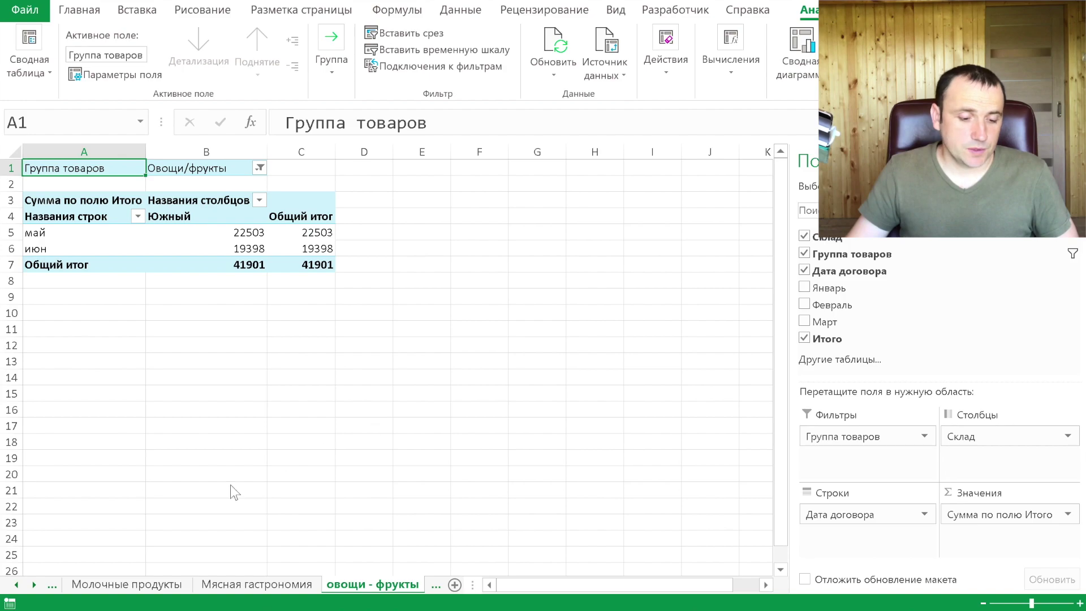
Step: Jump to Задача 4 via the sheet list, then open the Бакалея sheet
click(17, 585)
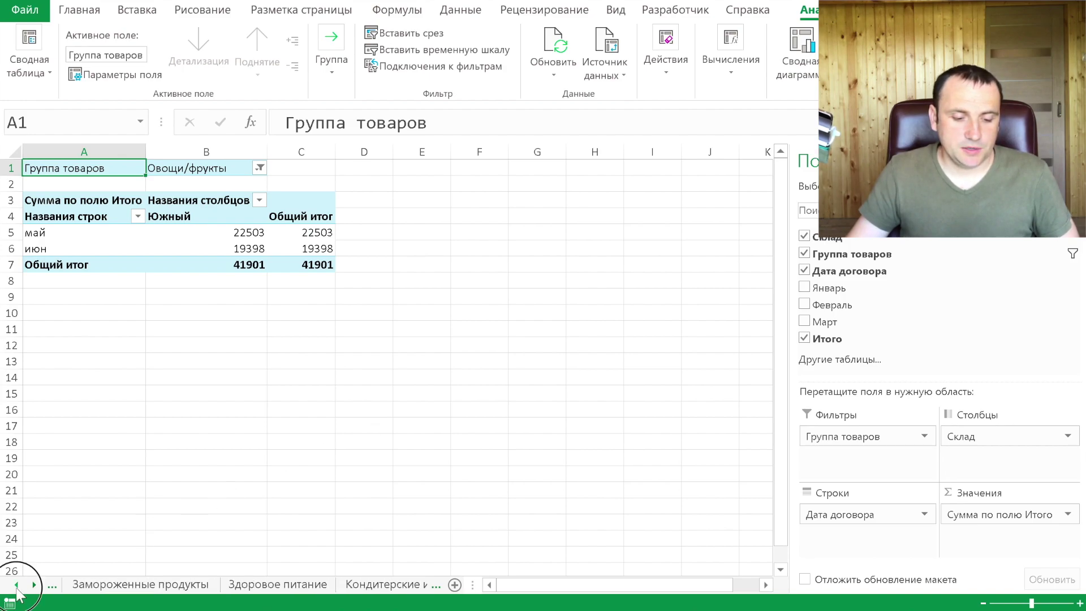
right_click(34, 587)
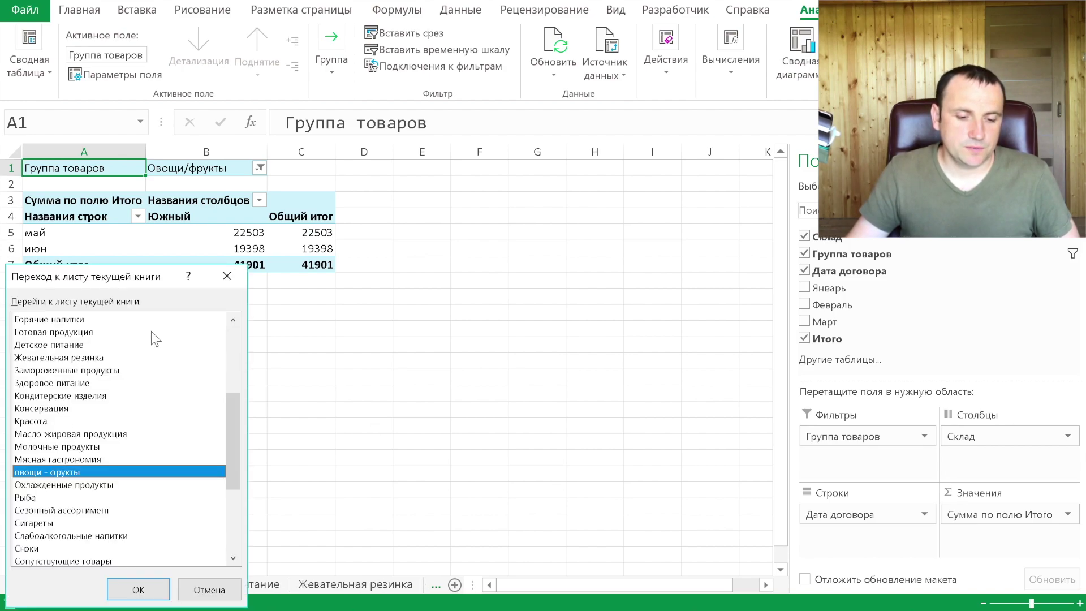
drag(235, 423, 234, 339)
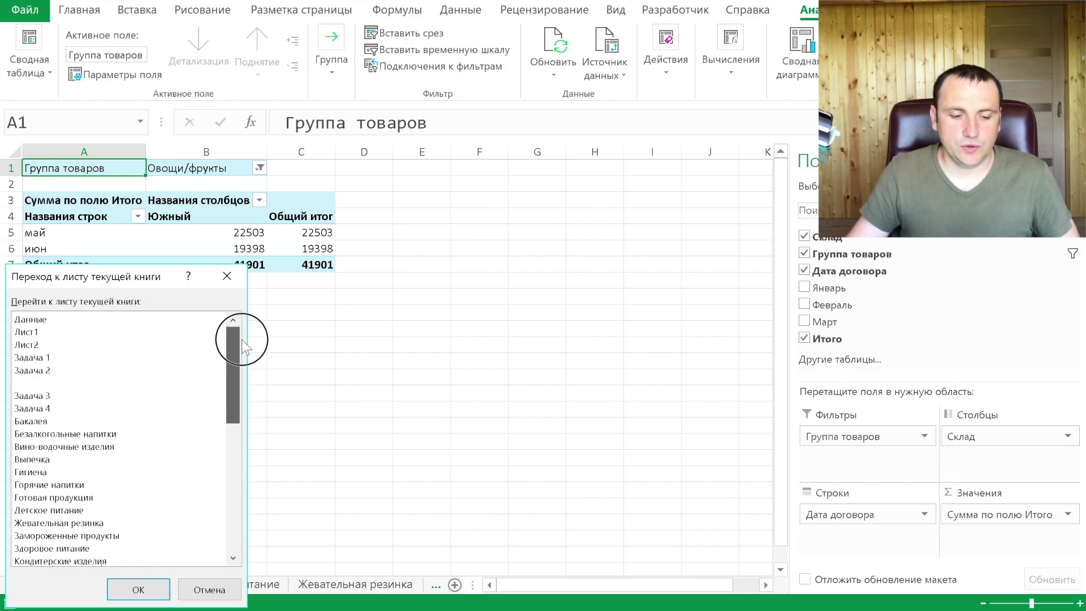
click(50, 408)
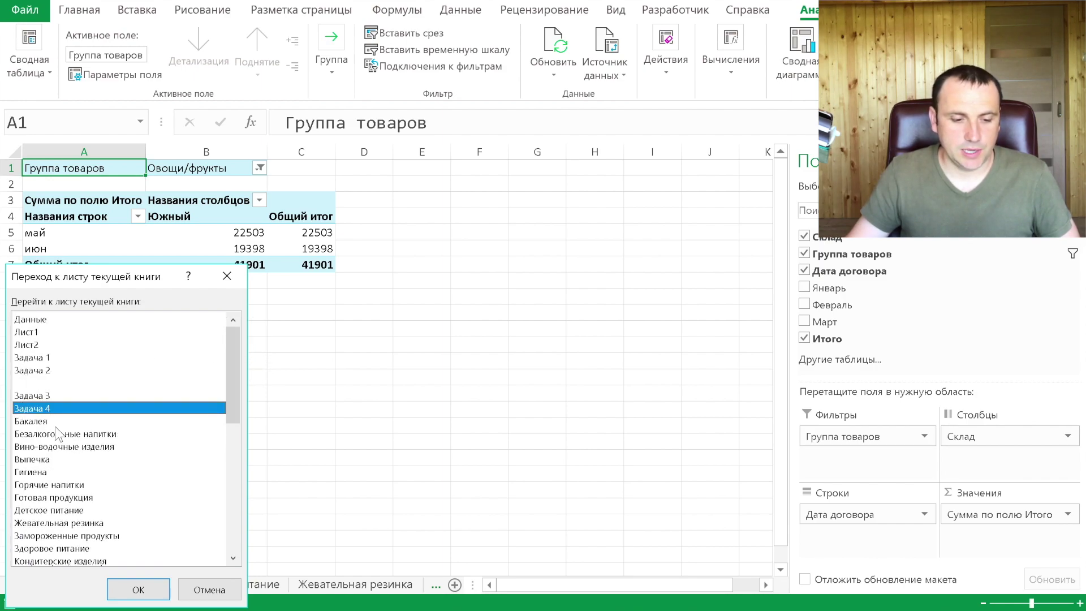
click(121, 591)
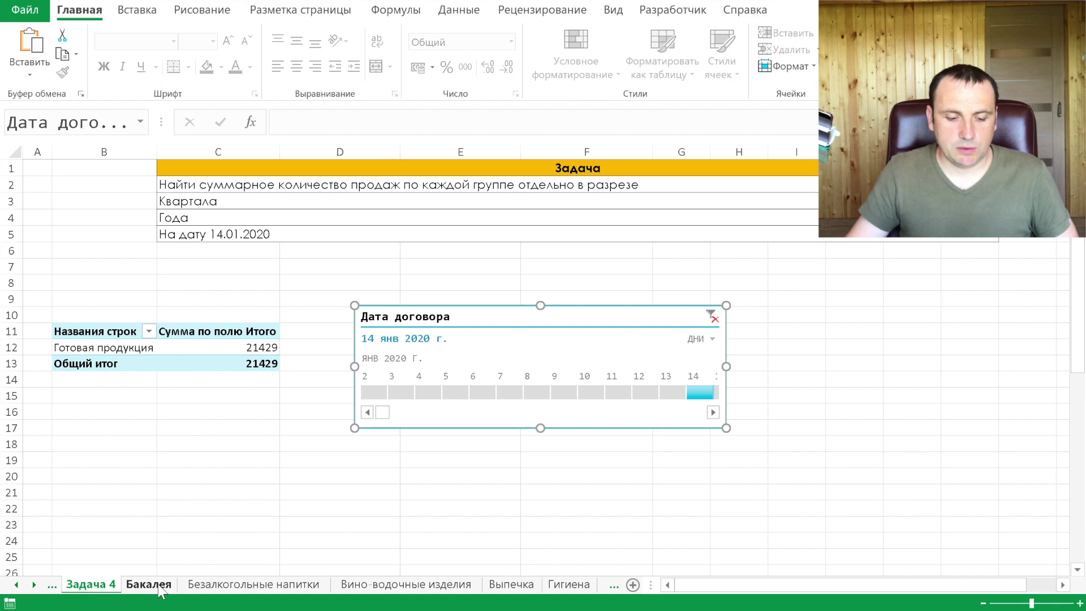
click(160, 591)
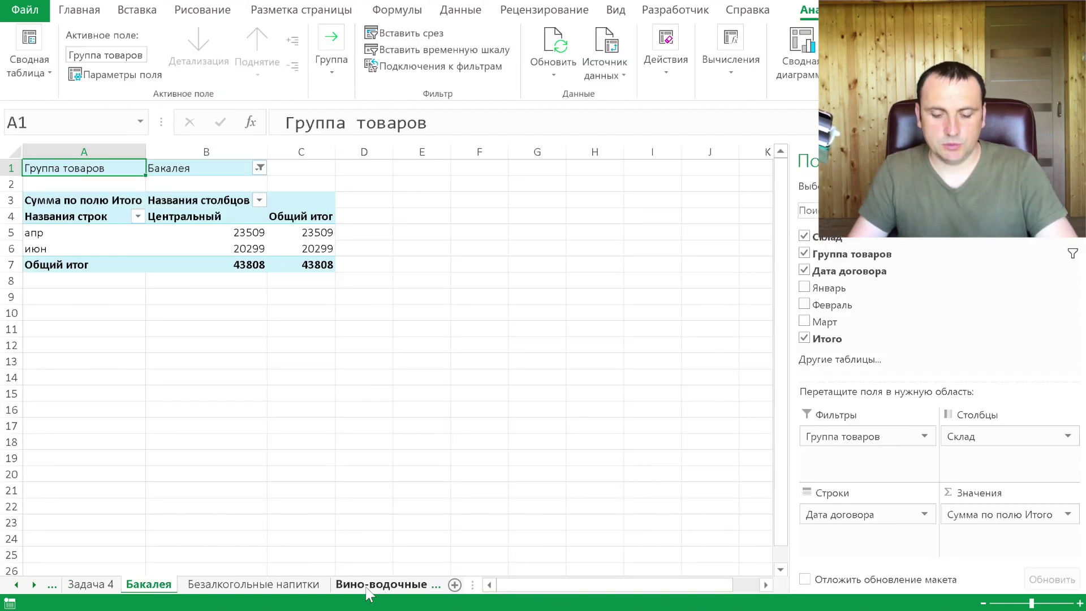
Step: Group the run of product-group sheets ending at Яйцо into one selection
scroll(362, 593, down, 1)
scroll(362, 593, down, 1)
scroll(362, 594, down, 2)
scroll(362, 593, down, 2)
scroll(362, 594, down, 2)
scroll(362, 594, down, 2)
scroll(362, 593, down, 2)
scroll(364, 594, down, 1)
scroll(364, 593, down, 1)
key(ctrl+shift+Page_Up)
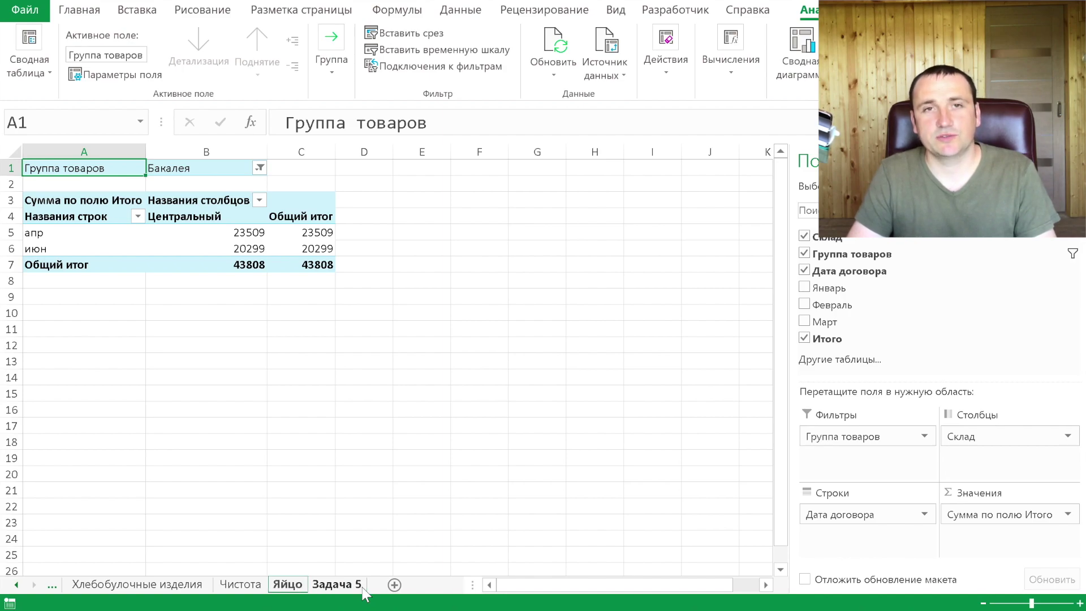
key(ctrl+shift+Page_Up)
key(ctrl+shift+Page_Up)
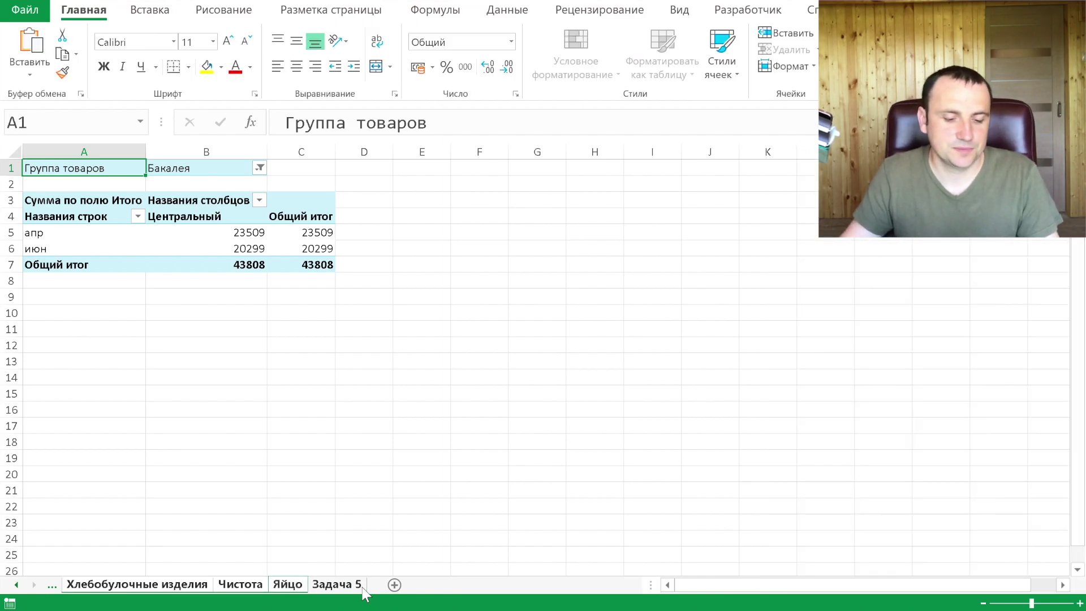
Step: Move the grouped product-group sheets, excluding Задача 5, to a new workbook without copying
ctrl+click(338, 584)
right_click(299, 585)
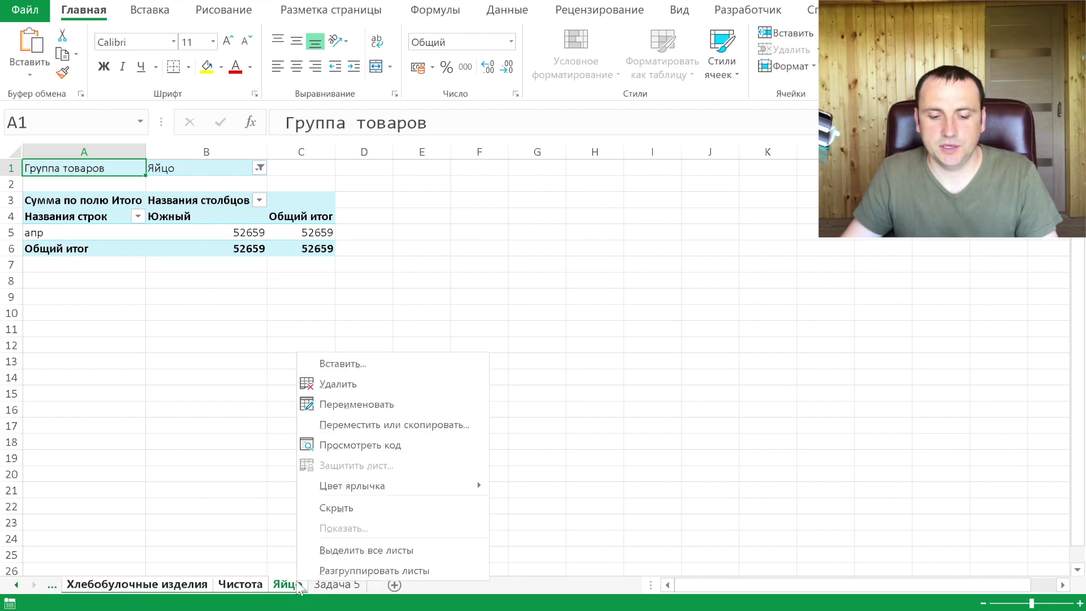
click(424, 422)
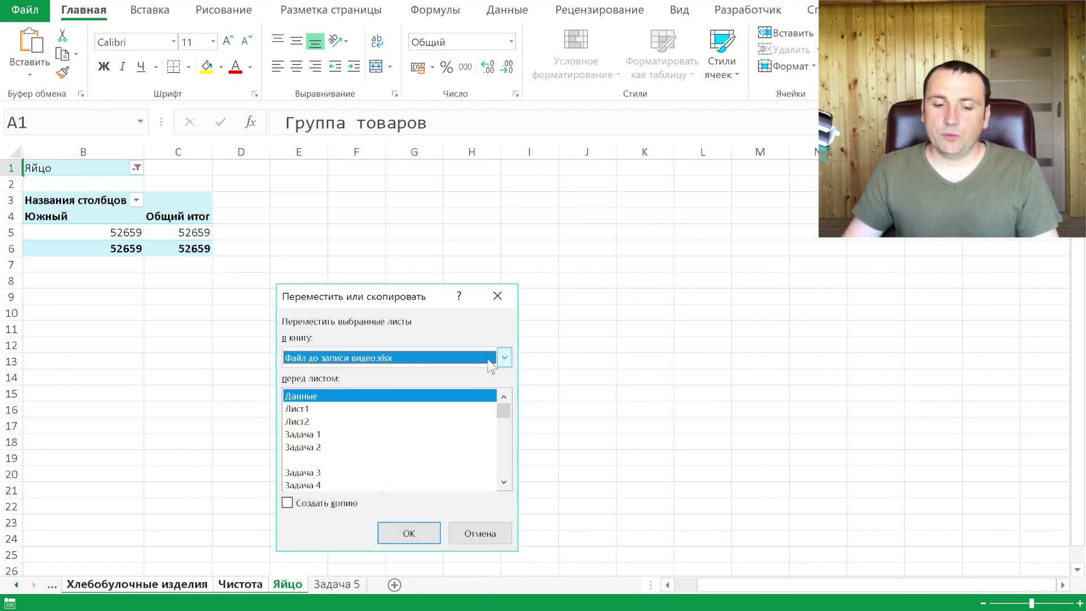
click(504, 358)
click(433, 375)
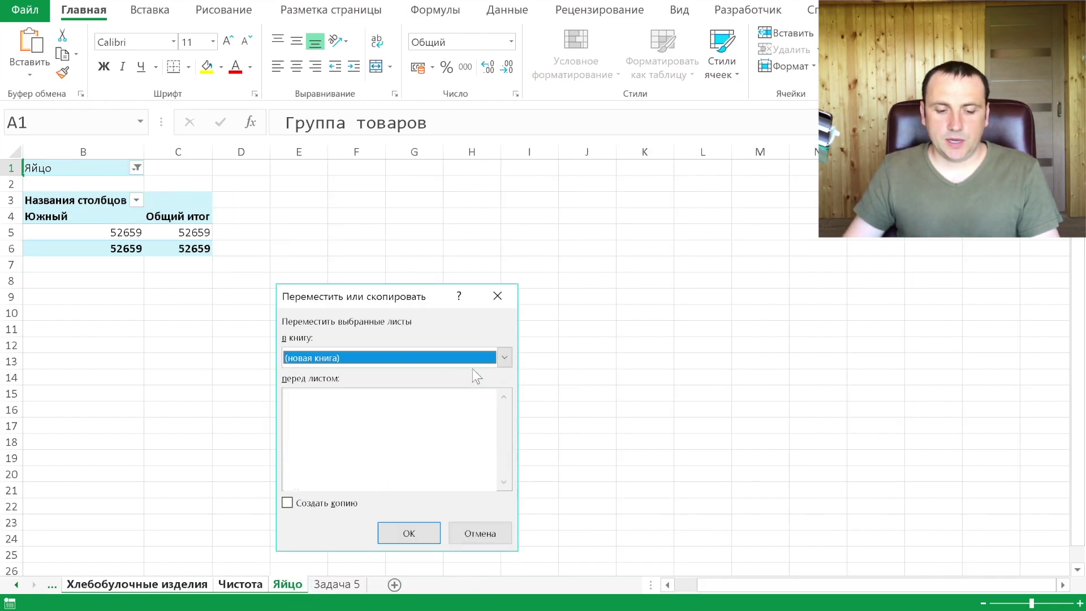
click(288, 503)
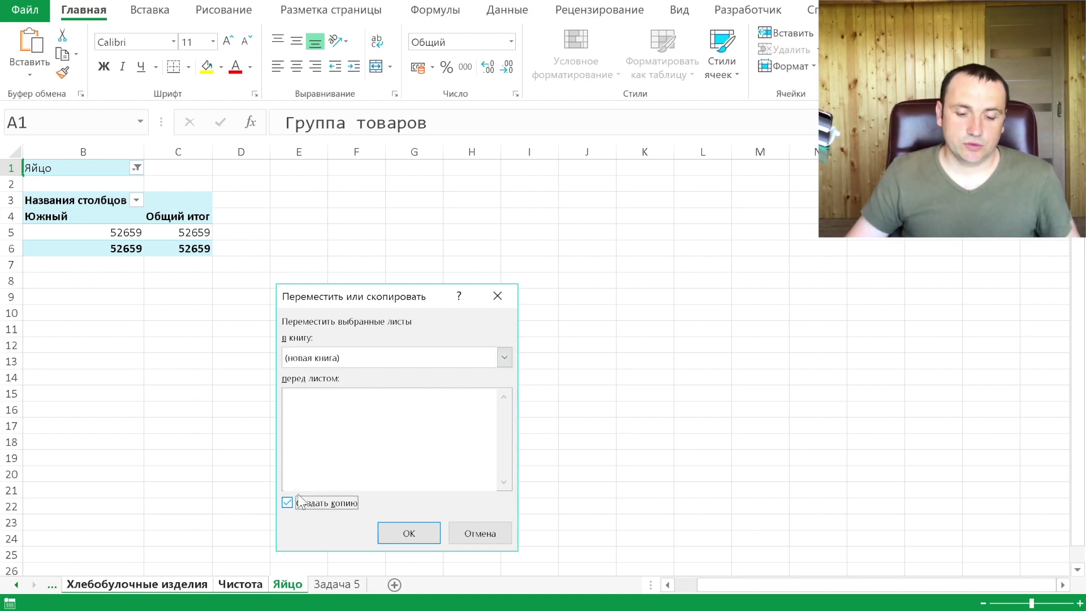
click(287, 502)
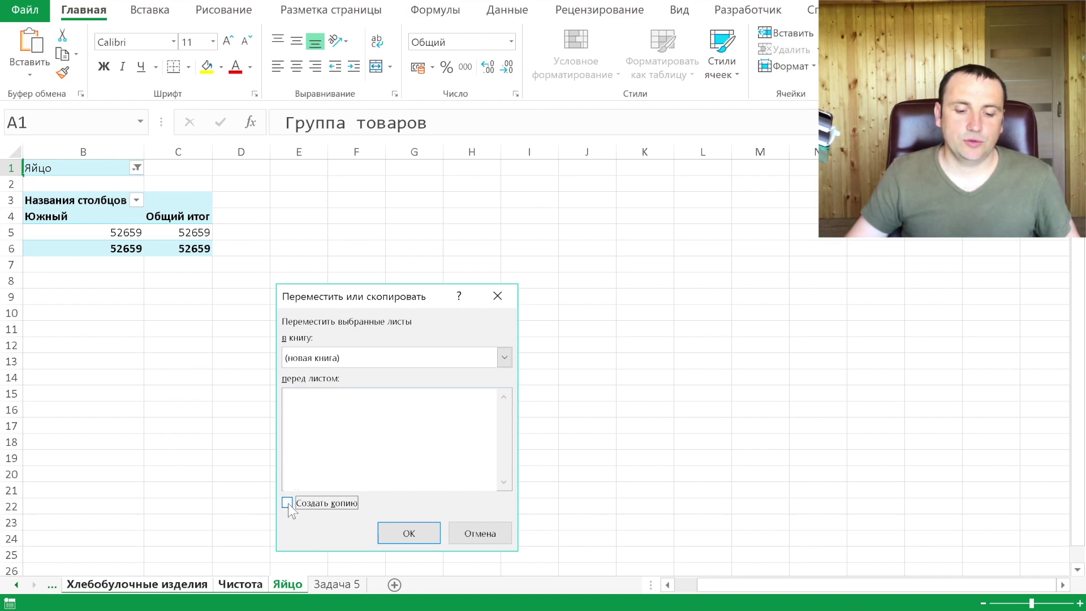
click(407, 533)
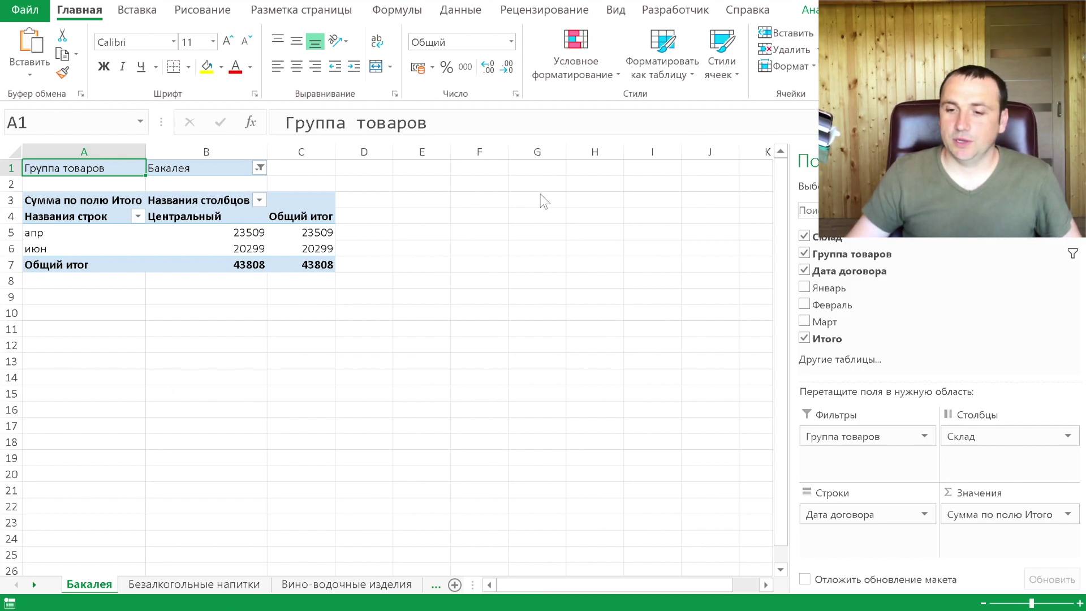
Step: Close Книга1 without saving and scroll the original workbook's tabs back to the start
click(1071, 6)
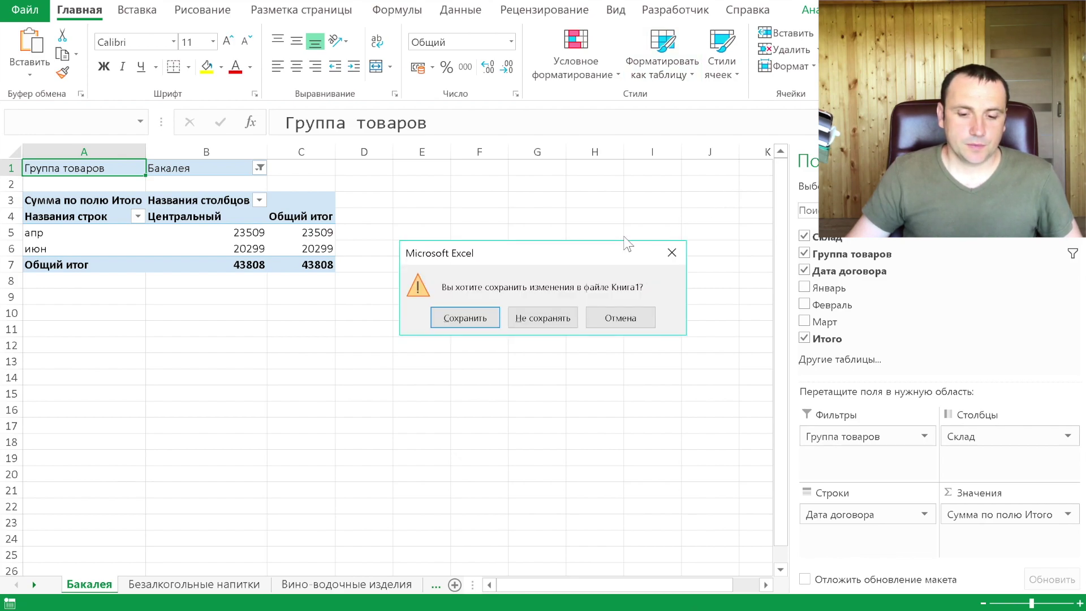
click(543, 318)
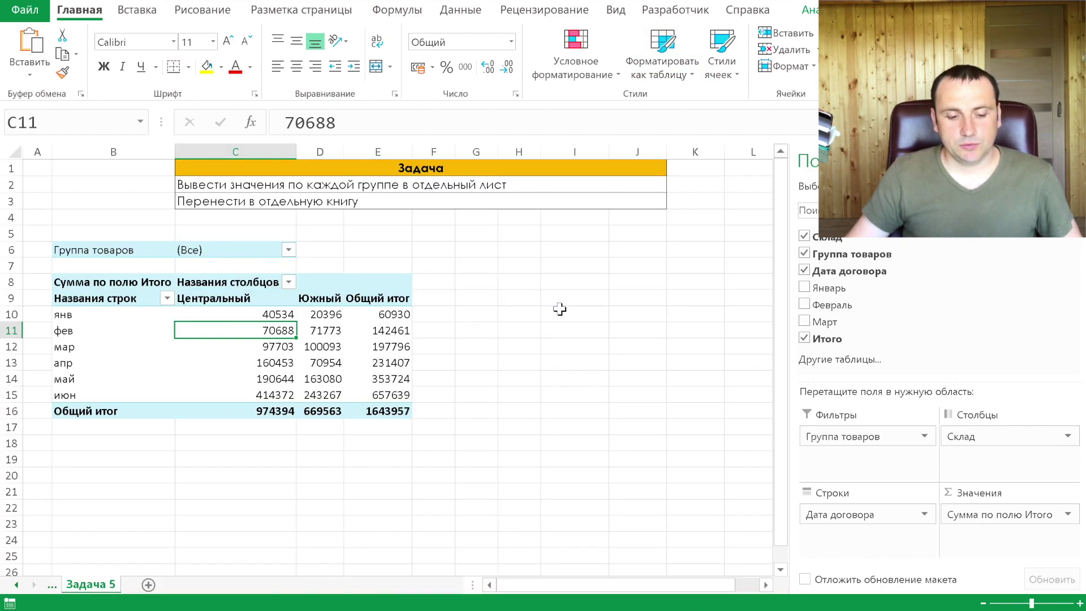
click(16, 590)
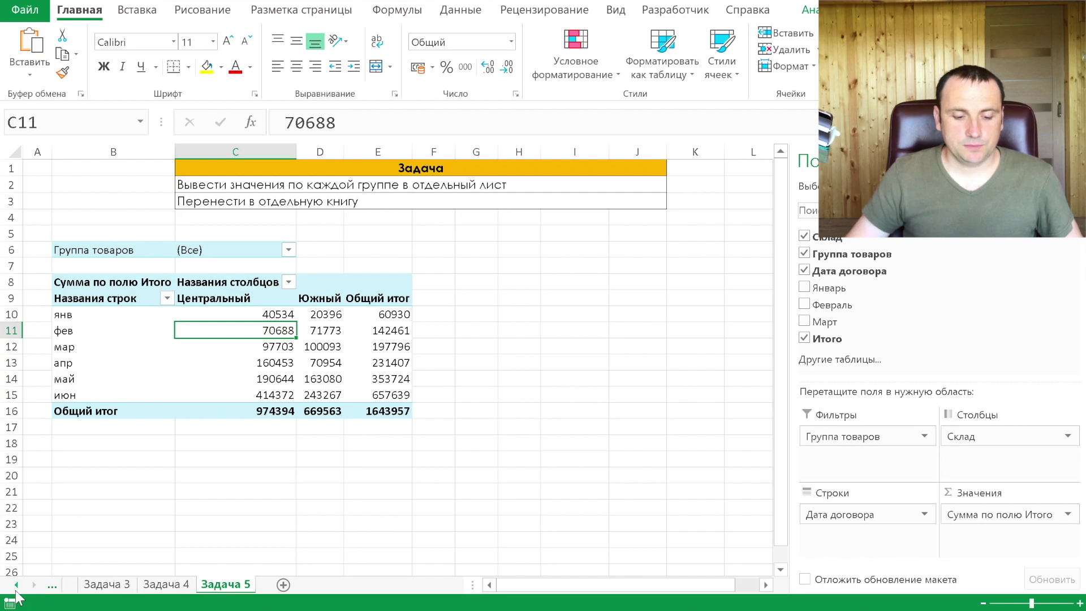
click(17, 590)
Step: Open the red-heart 'Сводные таблицы excel' title sheet and select cell G7
click(105, 585)
click(339, 264)
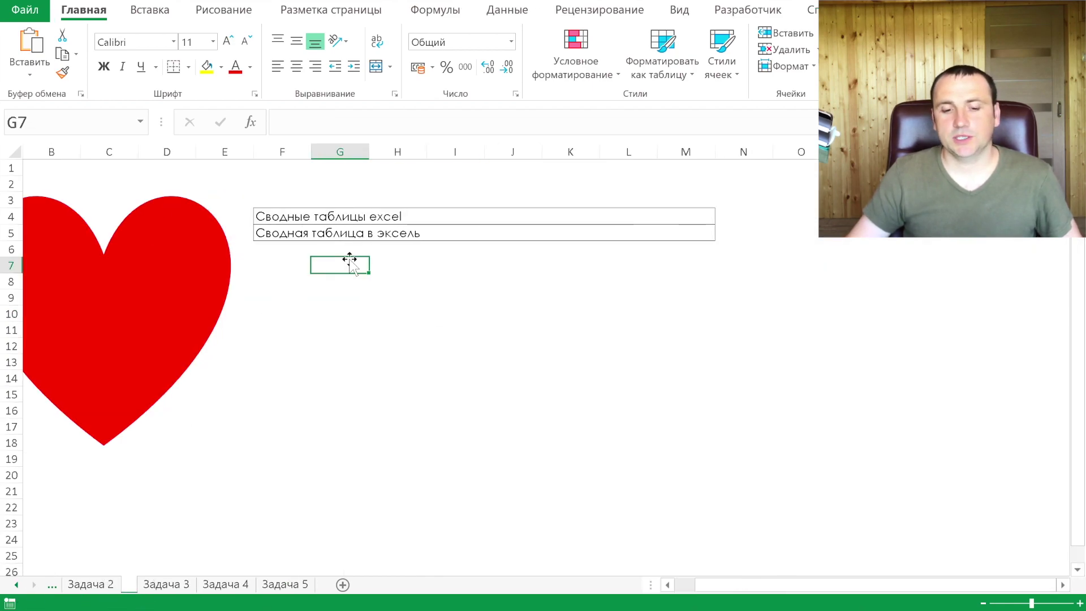
scroll(346, 259, left, 1)
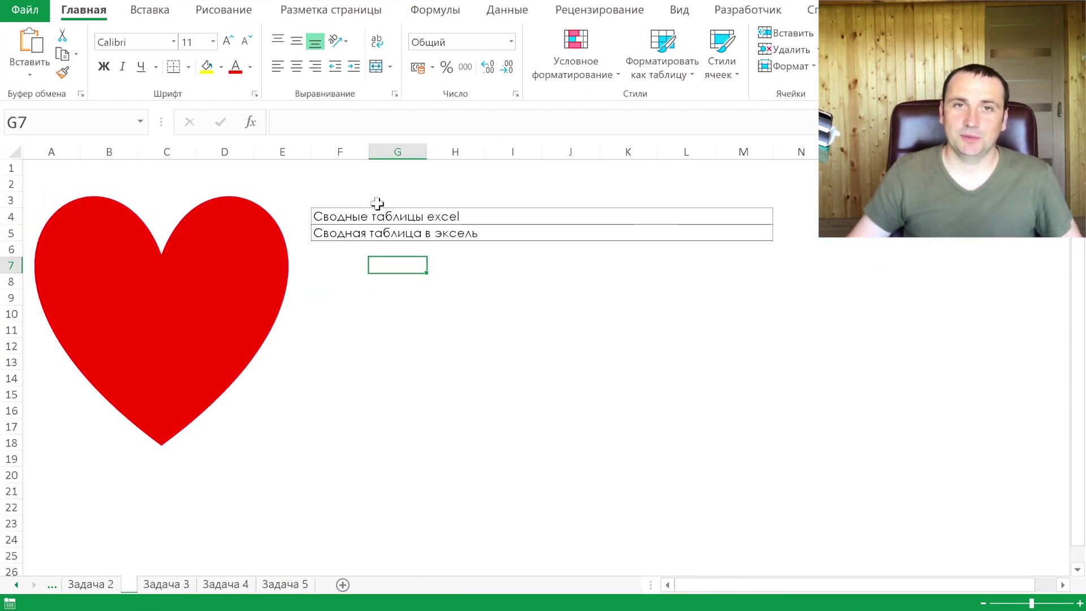